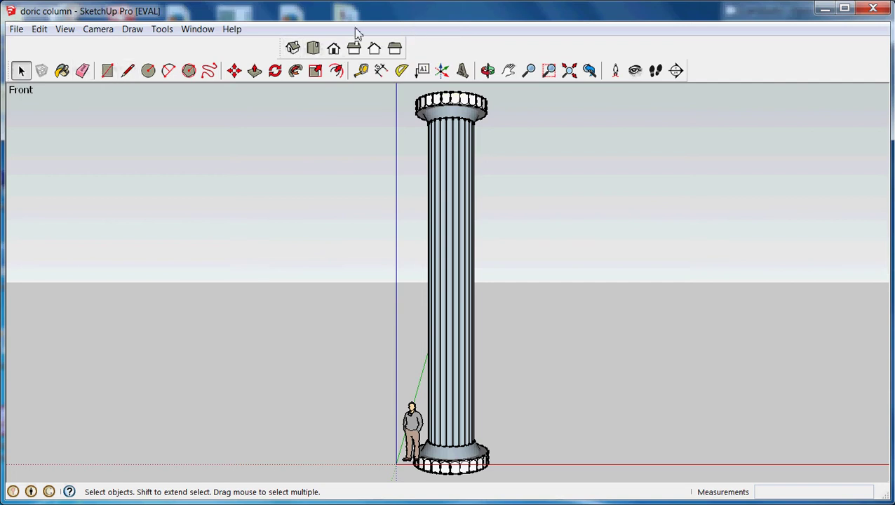
Look through the View menu's toolbar list and close it without changes
left_click(66, 31)
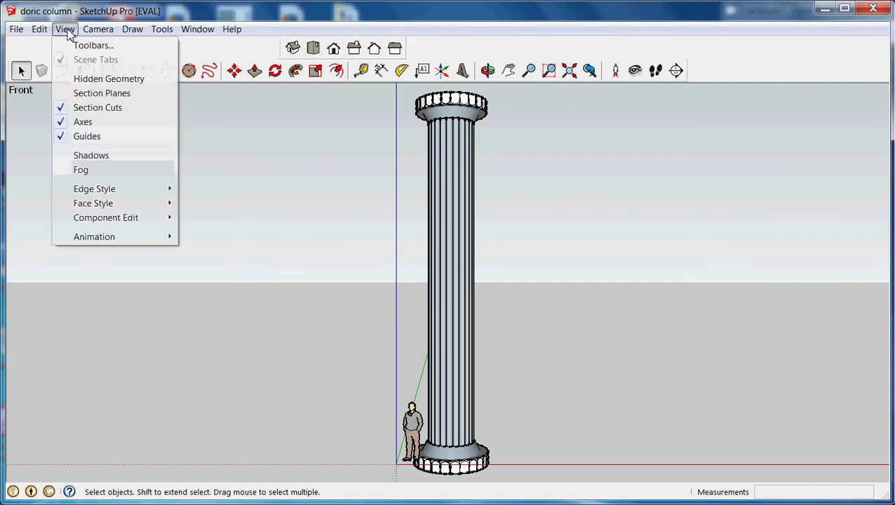
left_click(94, 45)
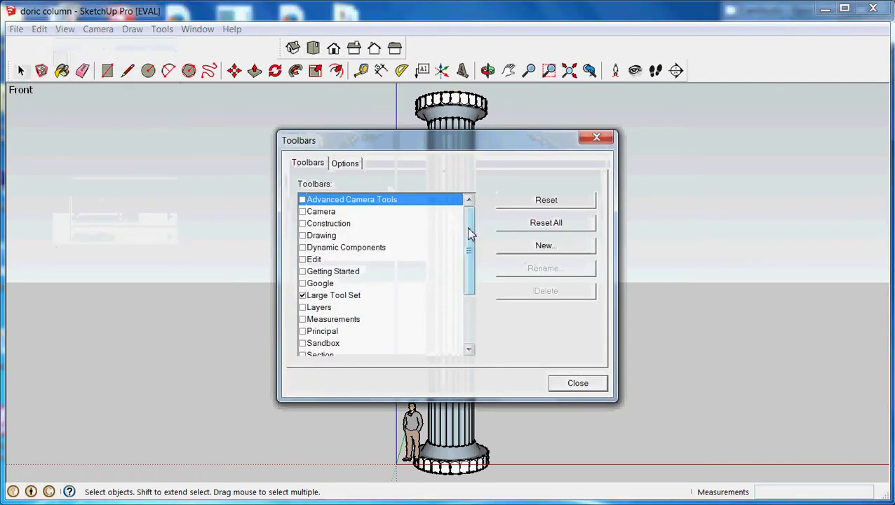
left_click_drag(469, 234, 473, 292)
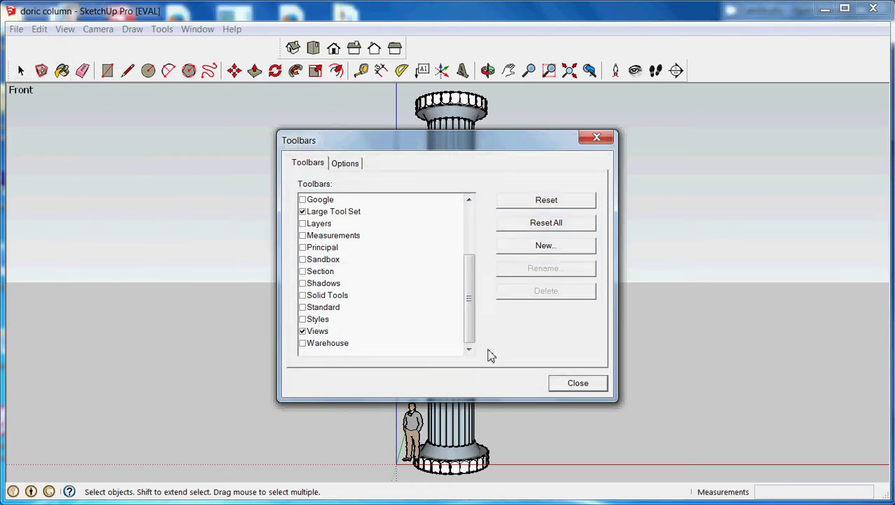
left_click(573, 383)
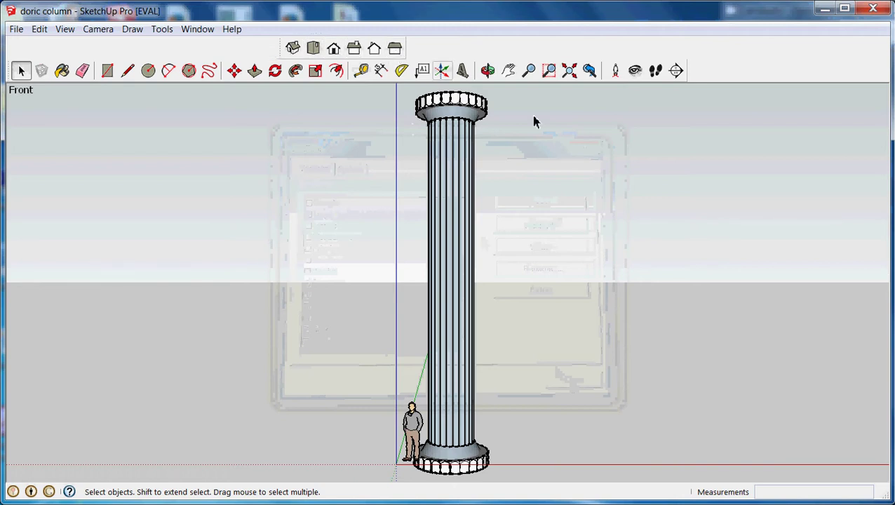
Draw a 24-sided circle with a 4' radius to the right of the column
left_click(189, 72)
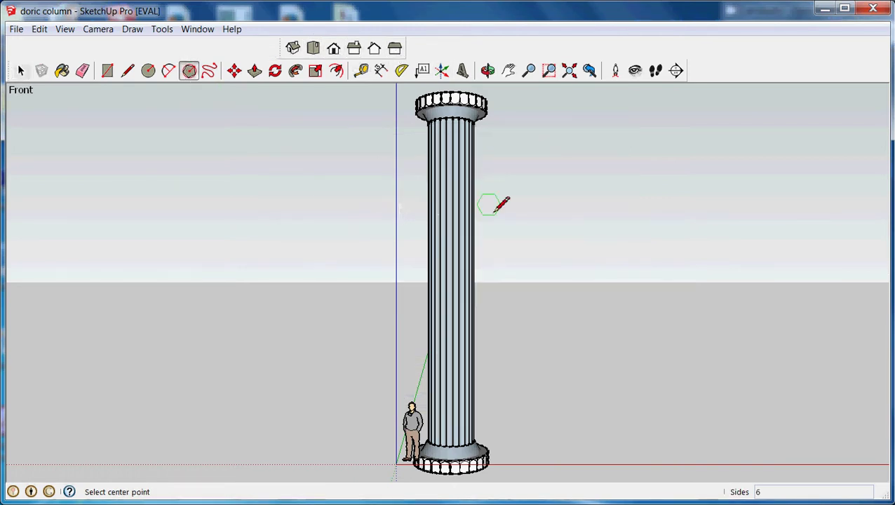
left_click(148, 70)
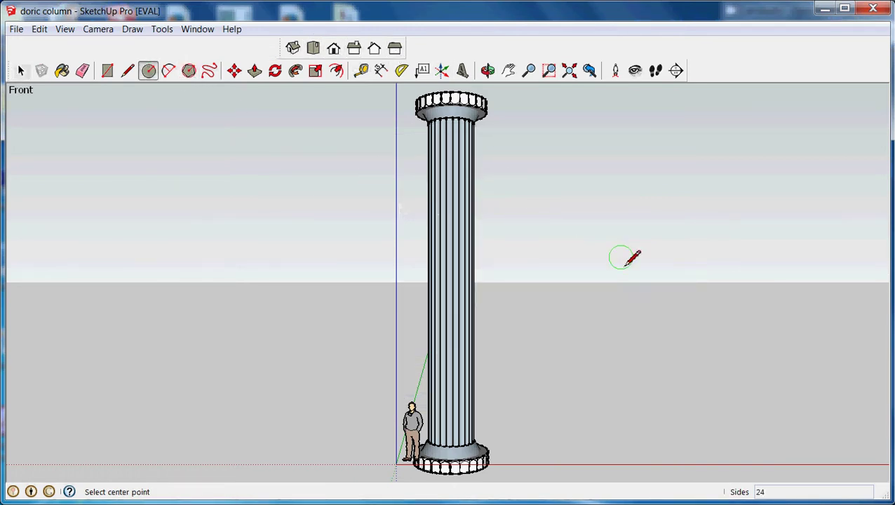
left_click(596, 304)
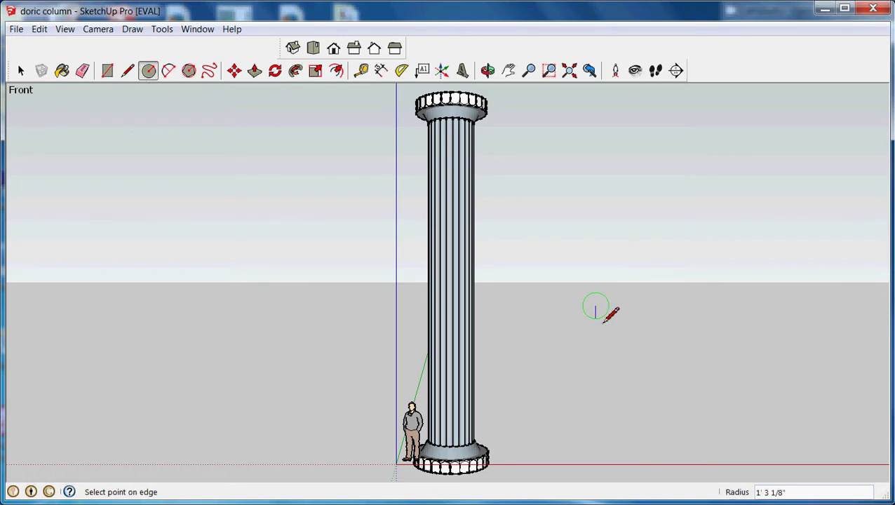
left_click(618, 357)
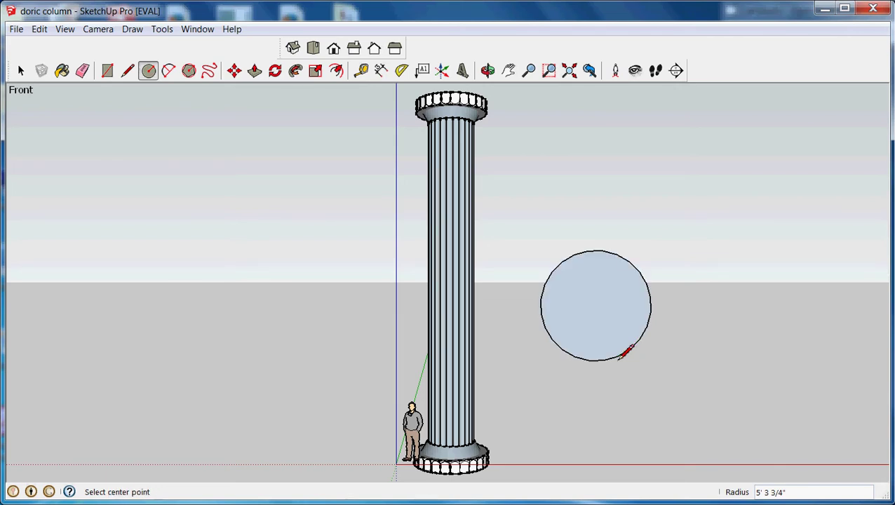
type("4'")
key("Return")
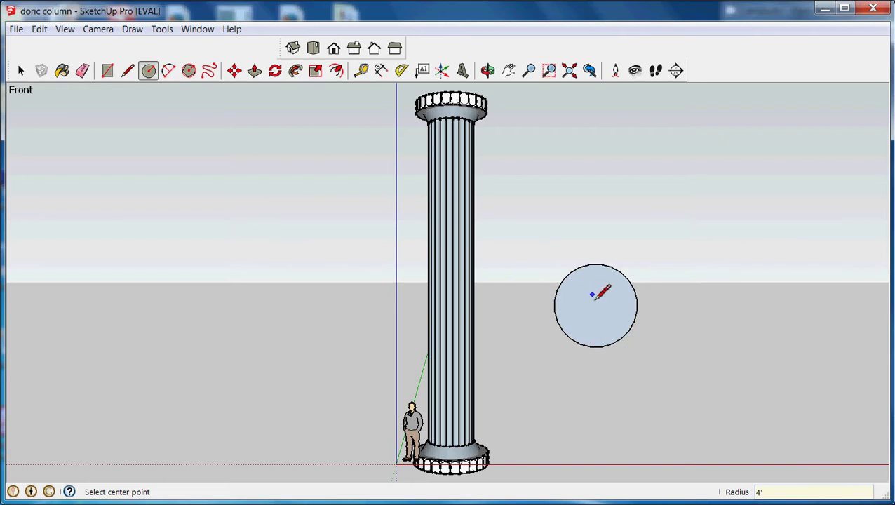
Zoom in and draw a vertical line from the big circle's top edge to its bottom edge
left_click(149, 71)
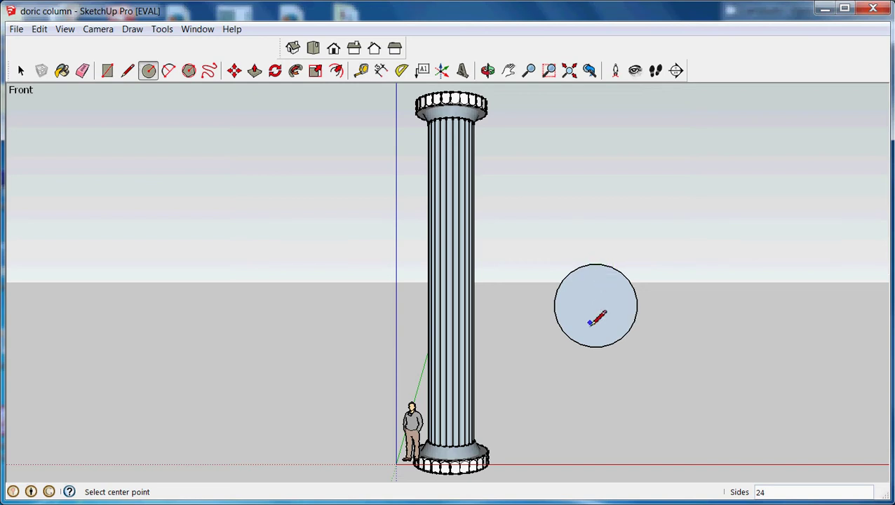
scroll(590, 322, "up", 5)
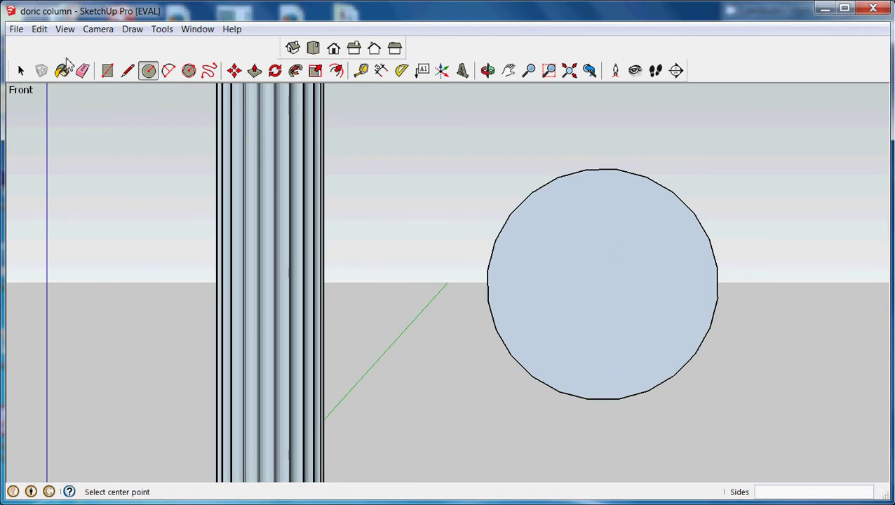
left_click(127, 70)
left_click(601, 171)
left_click(611, 399)
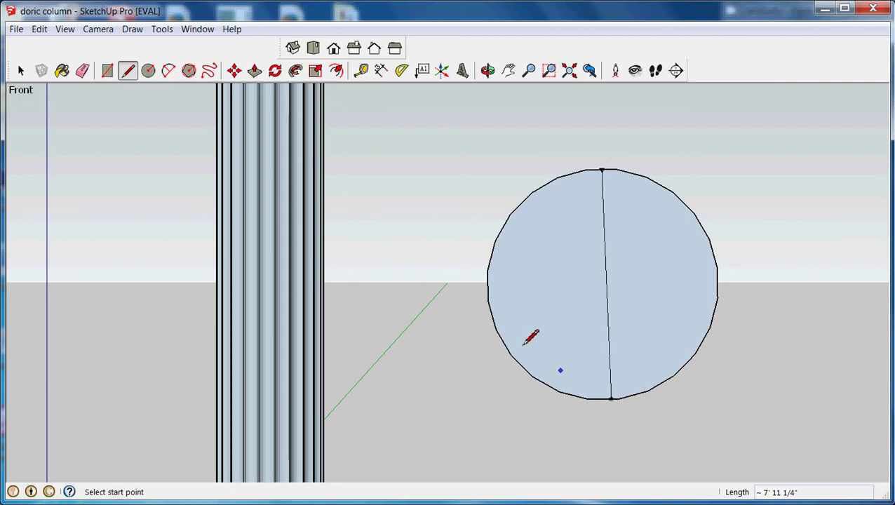
Draw three concentric inner circles, from 3' 6" down to 2' 4 5/8" radius
left_click(150, 72)
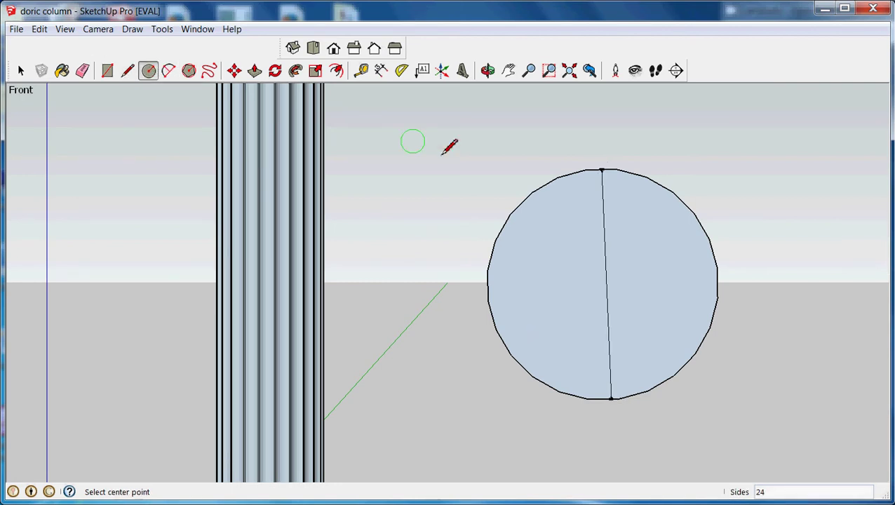
left_click(603, 284)
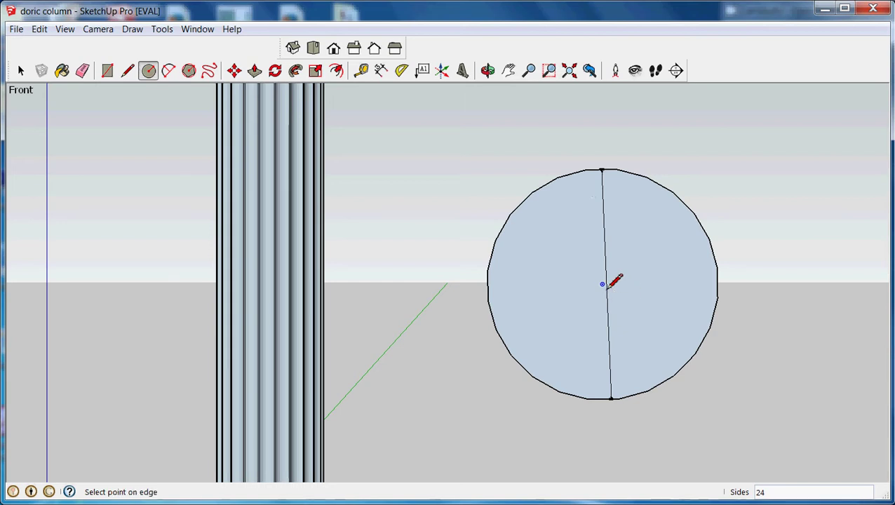
left_click(667, 366)
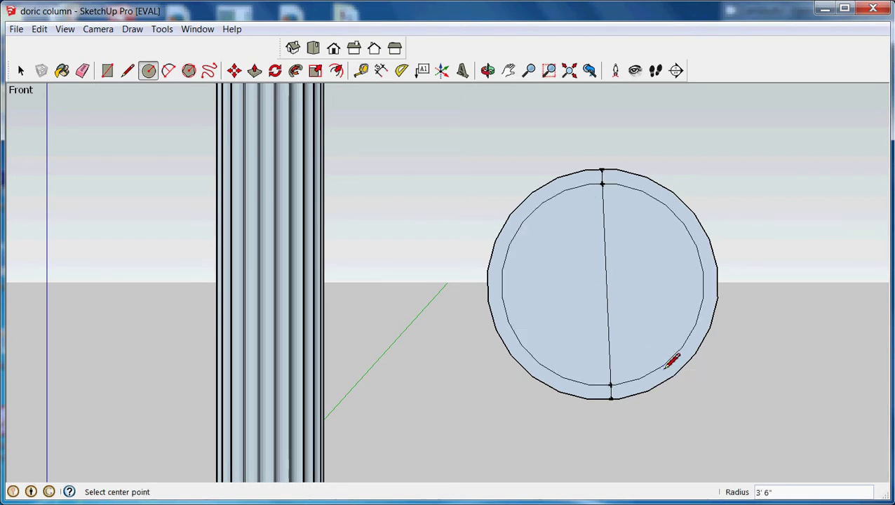
left_click(602, 285)
left_click(626, 365)
left_click(603, 284)
left_click(628, 345)
Add four smaller concentric circles (1' 9 5/16", 1' 3 11/16", 9 13/16", smallest centre ring)
left_click(602, 282)
left_click(625, 333)
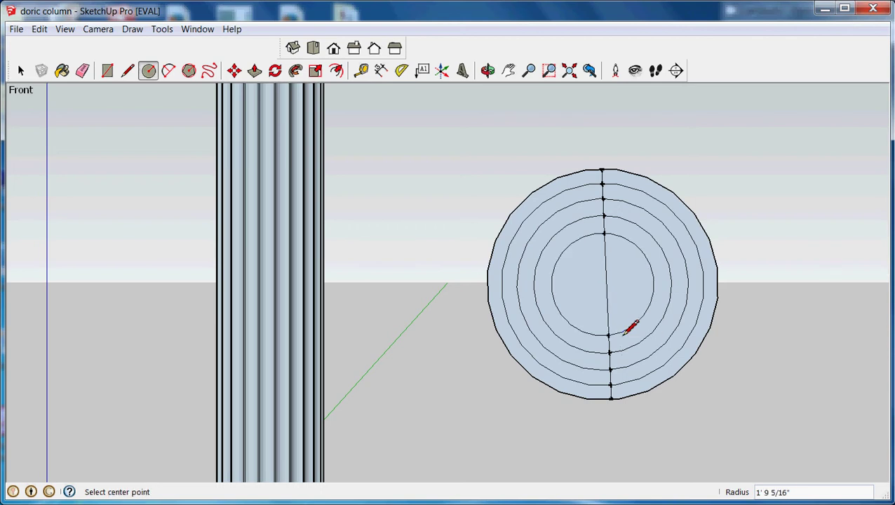
left_click(602, 283)
left_click(623, 316)
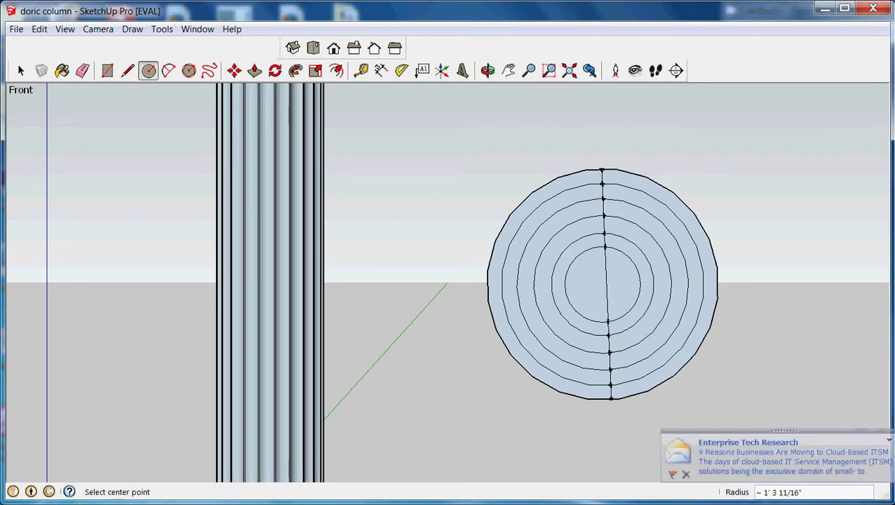
left_click(602, 284)
left_click(608, 306)
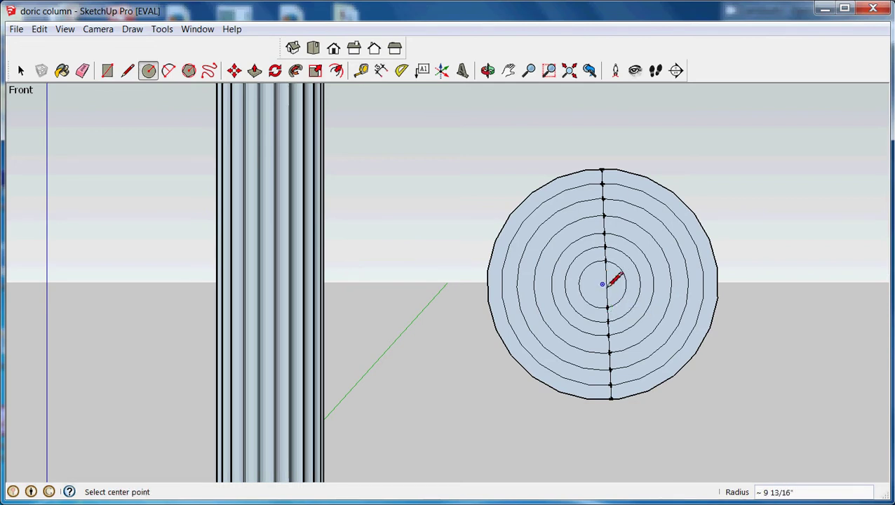
left_click(603, 284)
left_click(611, 291)
Erase the upper, centre and lower parts of the vertical line through the circles
left_click(83, 70)
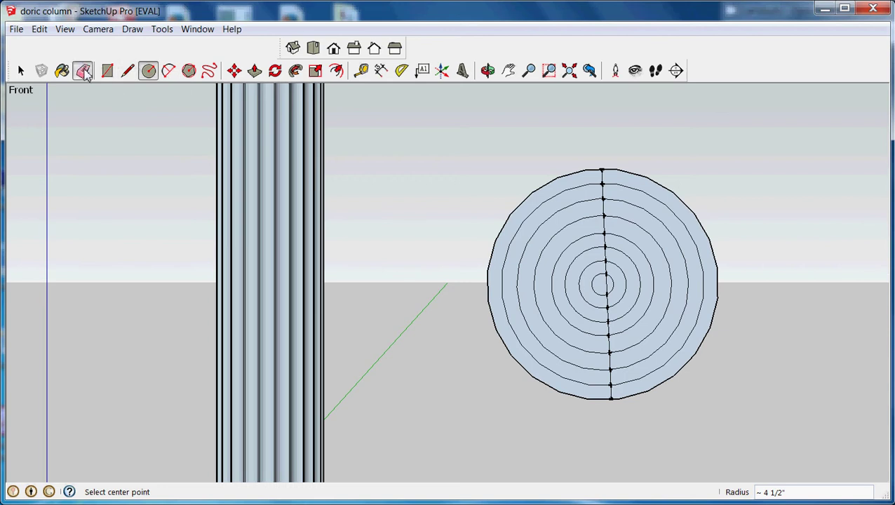
left_click_drag(603, 193, 608, 303)
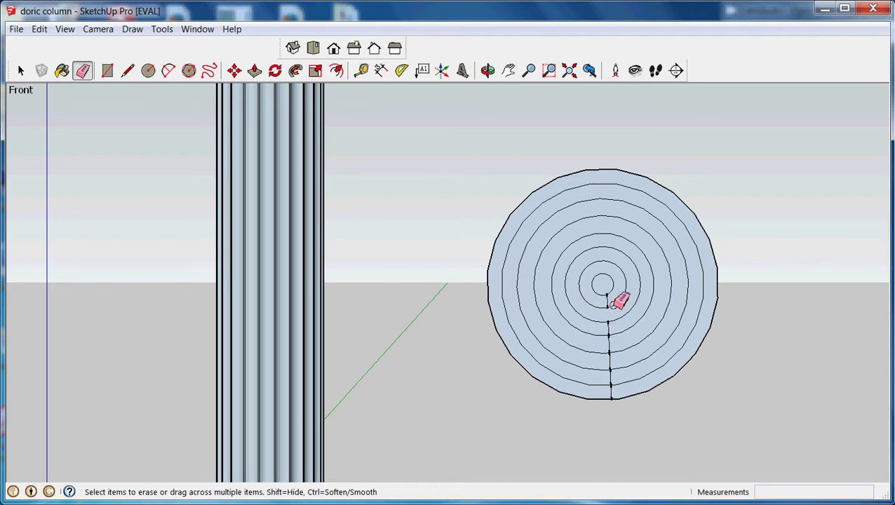
left_click_drag(616, 300, 616, 301)
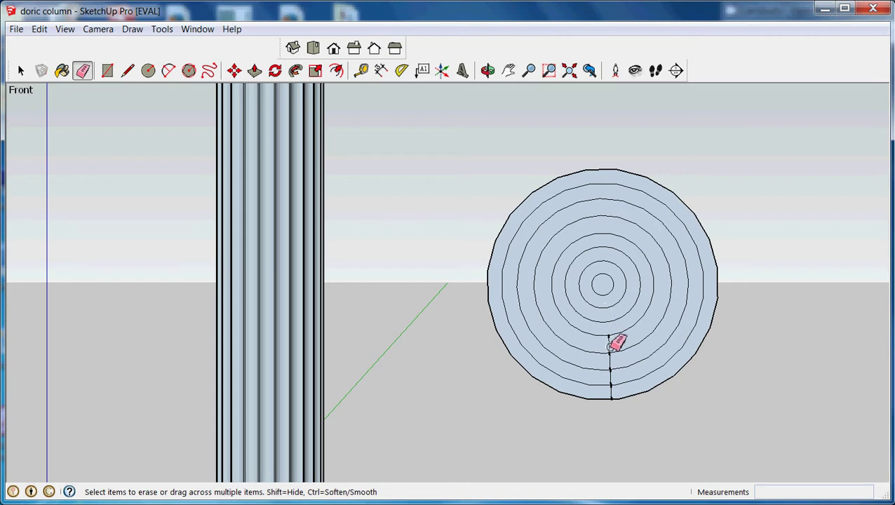
left_click_drag(612, 348, 617, 399)
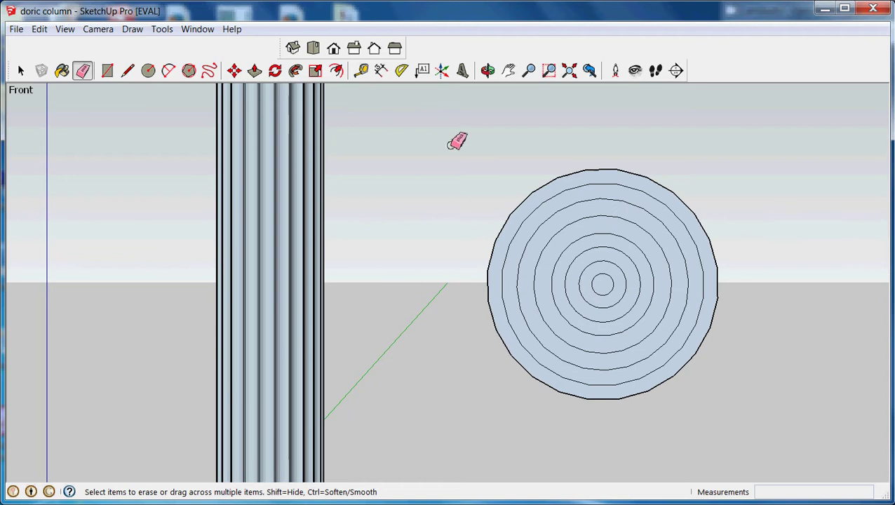
scroll(547, 214, "up", 3)
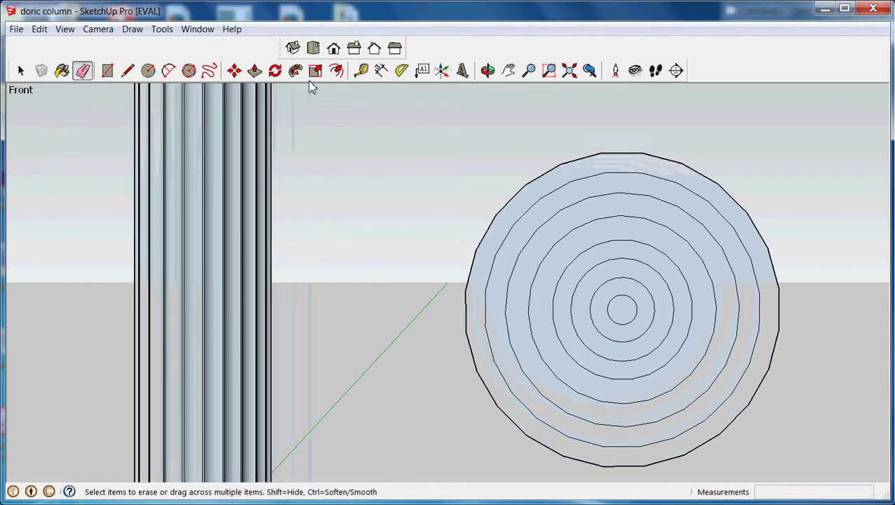
Push/pull the outer ring 2' 5", then alternating inner rings to 1' 1 9/16" and 7 7/16"
left_click(254, 70)
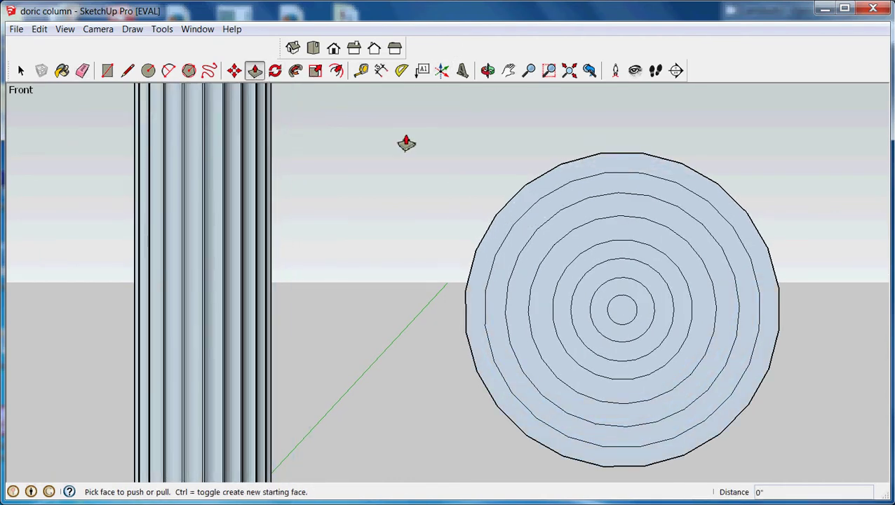
left_click(512, 217)
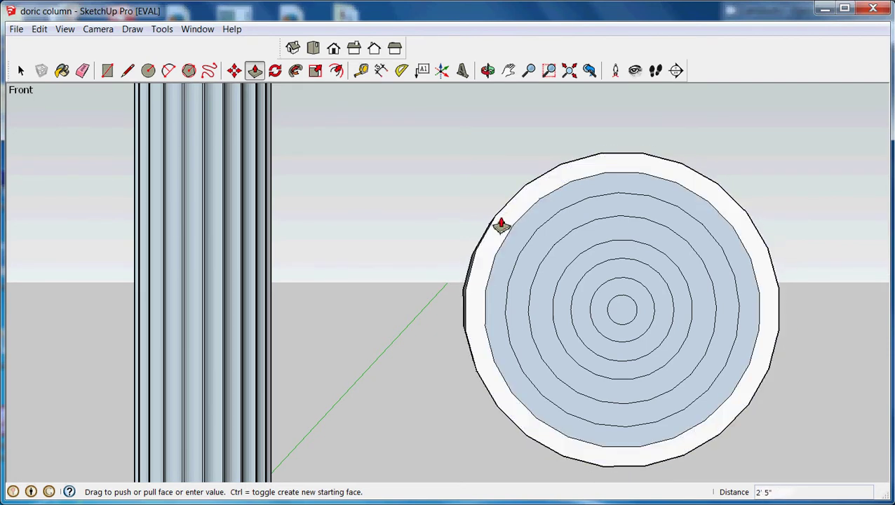
left_click(501, 224)
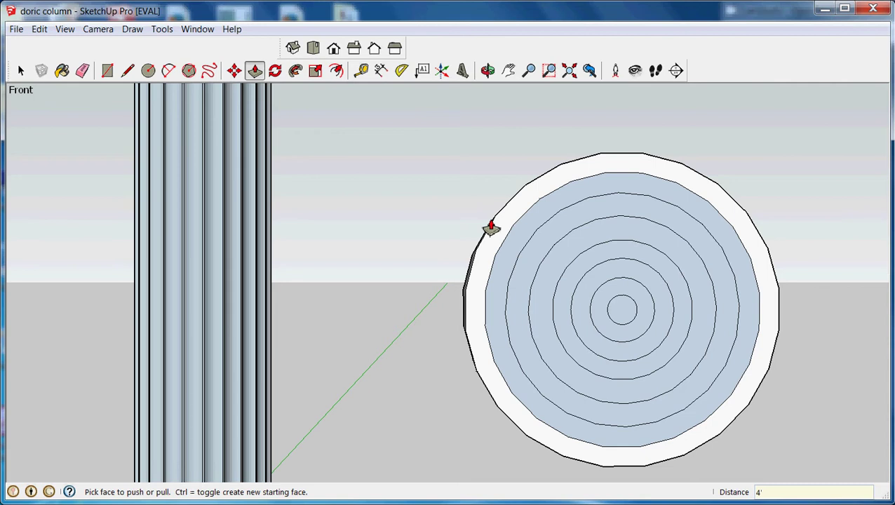
left_click(531, 261)
left_click(525, 267)
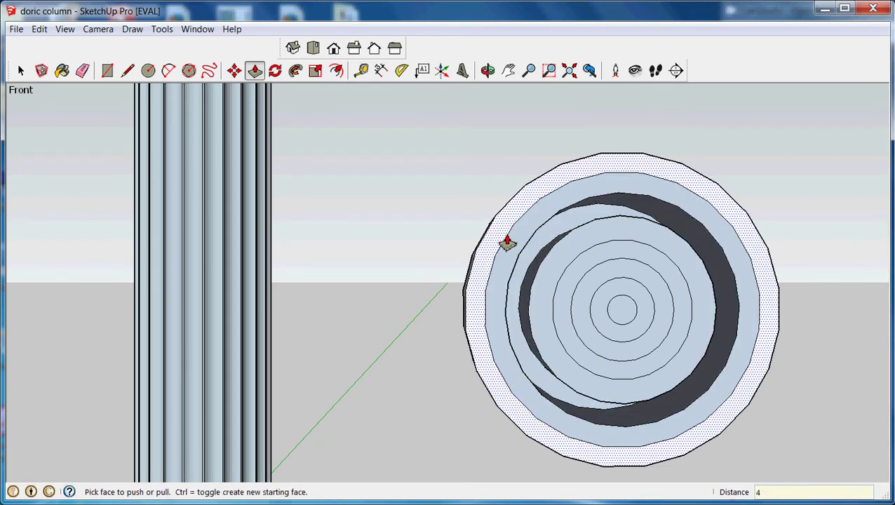
left_click(507, 242)
left_click(507, 242)
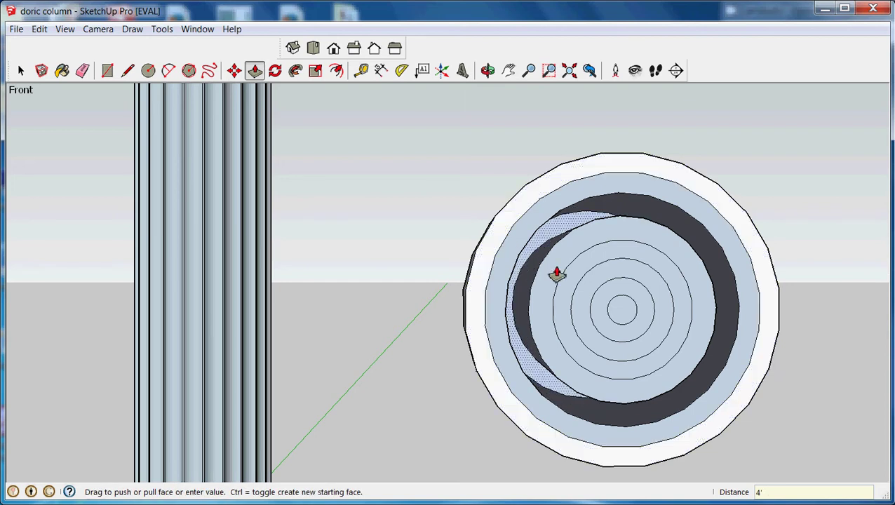
left_click(577, 286)
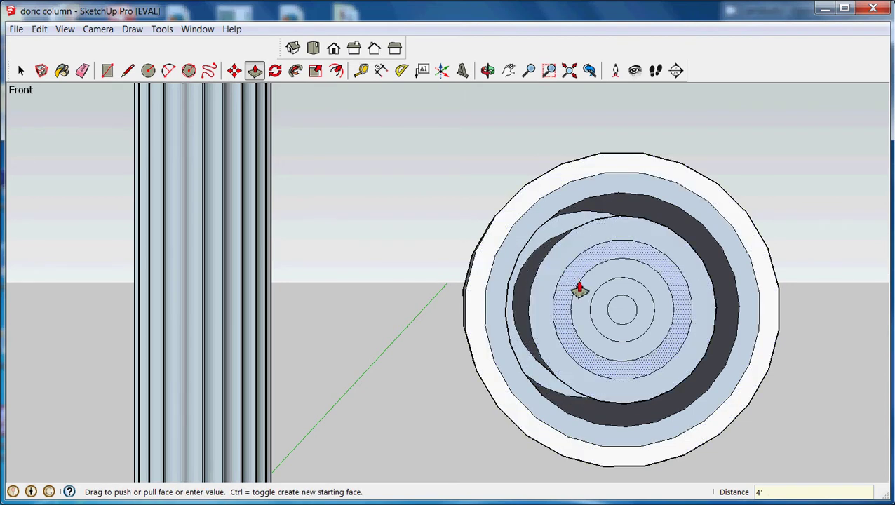
left_click(569, 291)
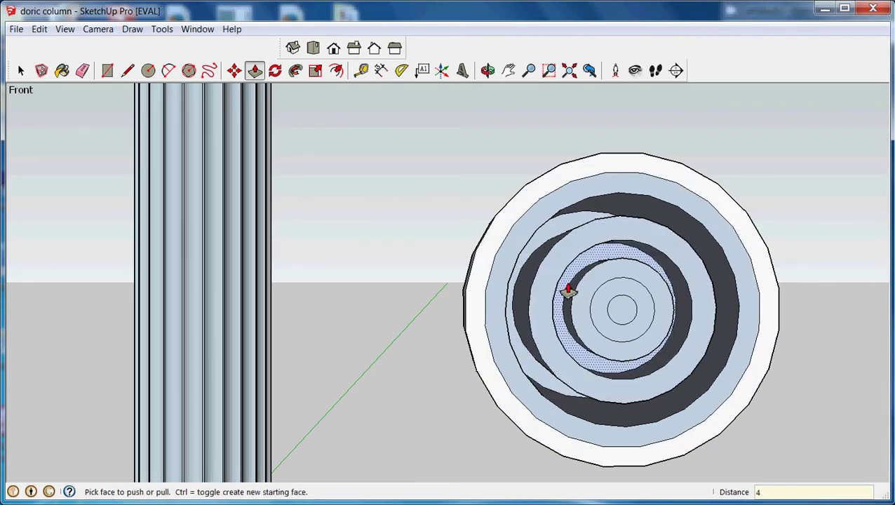
left_click(568, 290)
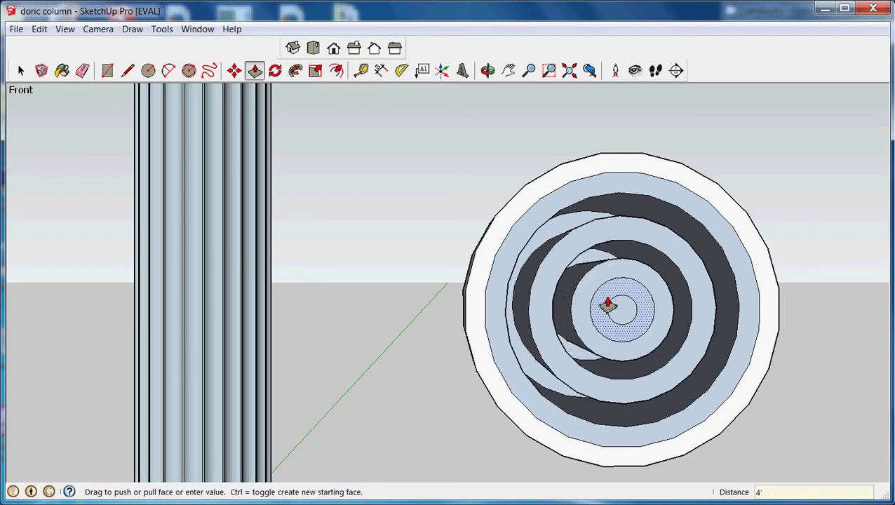
left_click(601, 303)
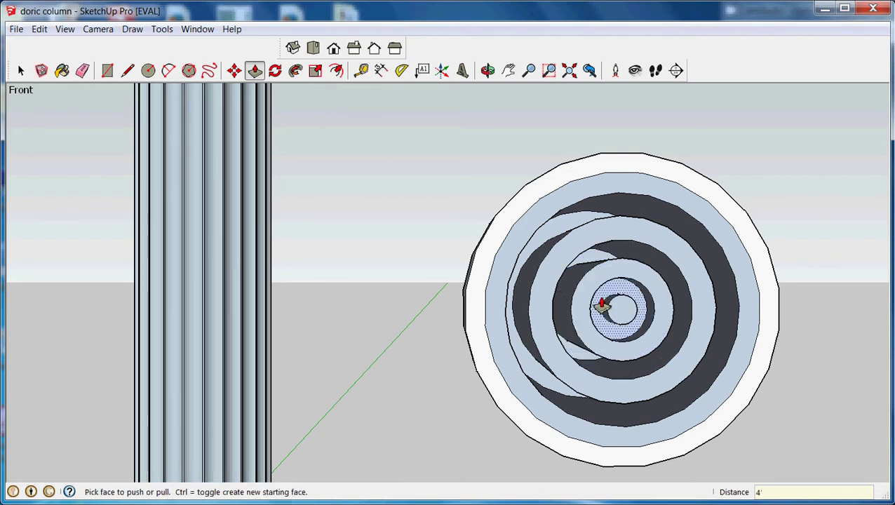
left_click(601, 304)
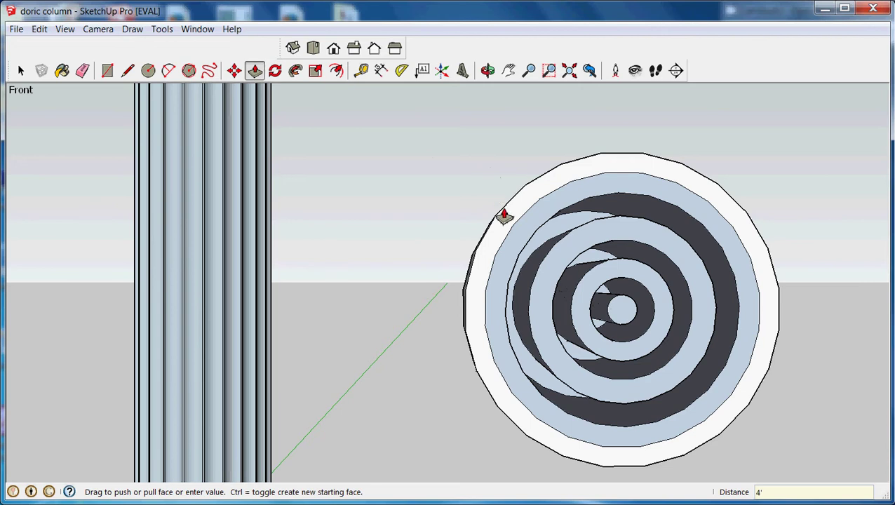
Draw a vertical line from the circle's top point to its bottom point
left_click(134, 73)
left_click(621, 152)
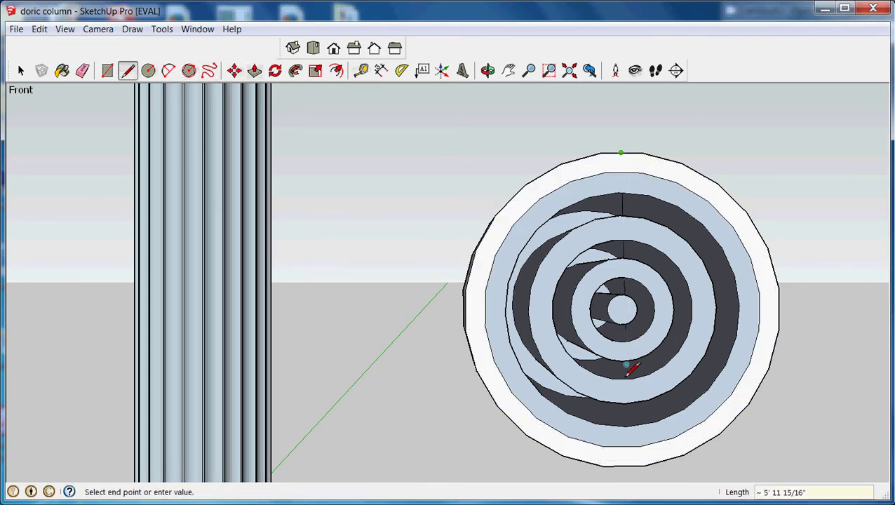
left_click(633, 466)
Orbit to see the disc in 3-D and pull its outer ring face
left_click(487, 70)
left_click_drag(460, 170, 378, 257)
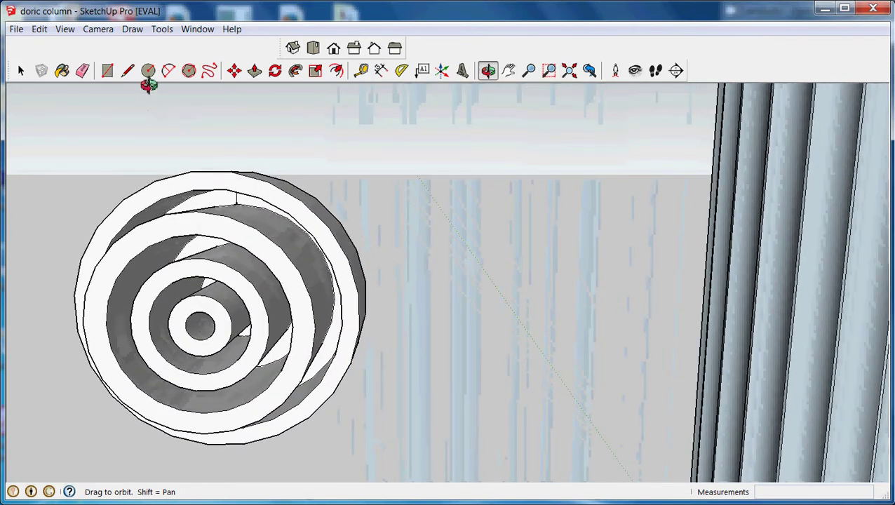
left_click(254, 70)
left_click_drag(258, 188, 243, 232)
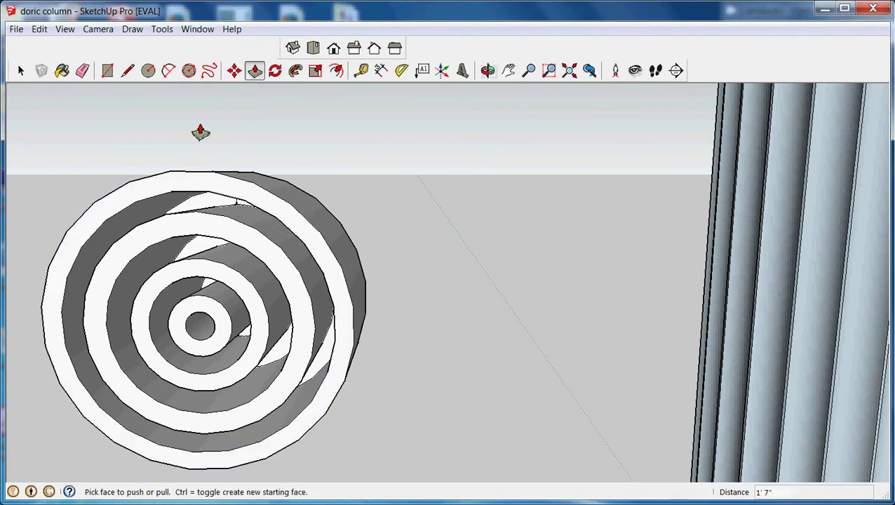
Draw a new line across the disc face from its top edge to its bottom edge
left_click(127, 70)
left_click(180, 171)
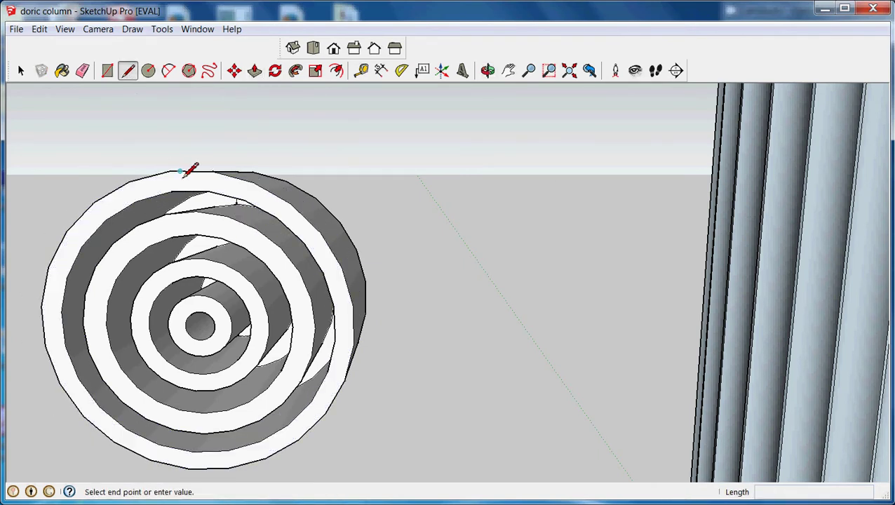
left_click(213, 467)
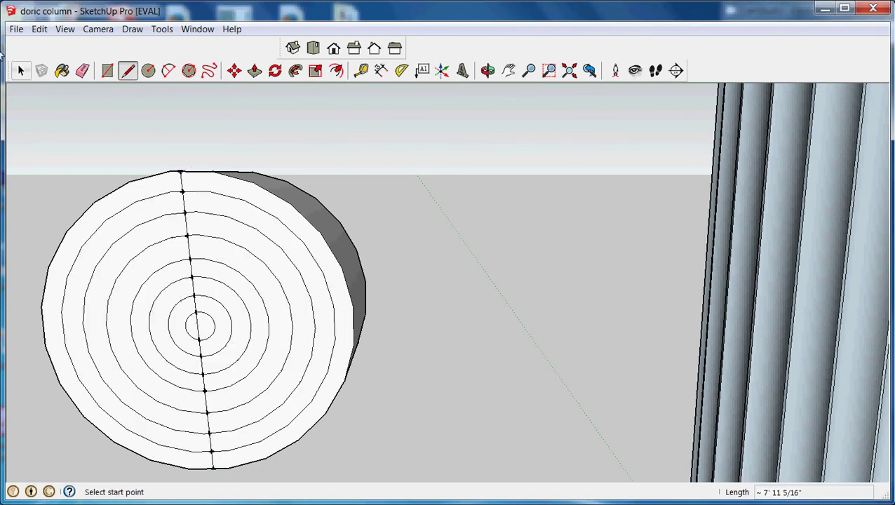
Erase each segment of the vertical line across the rings, from top rim to bottom rim
left_click(82, 70)
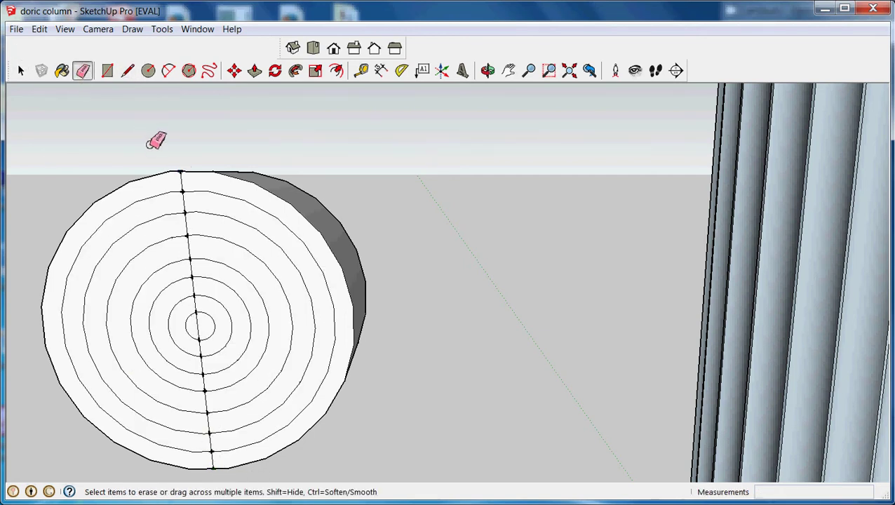
left_click(182, 187)
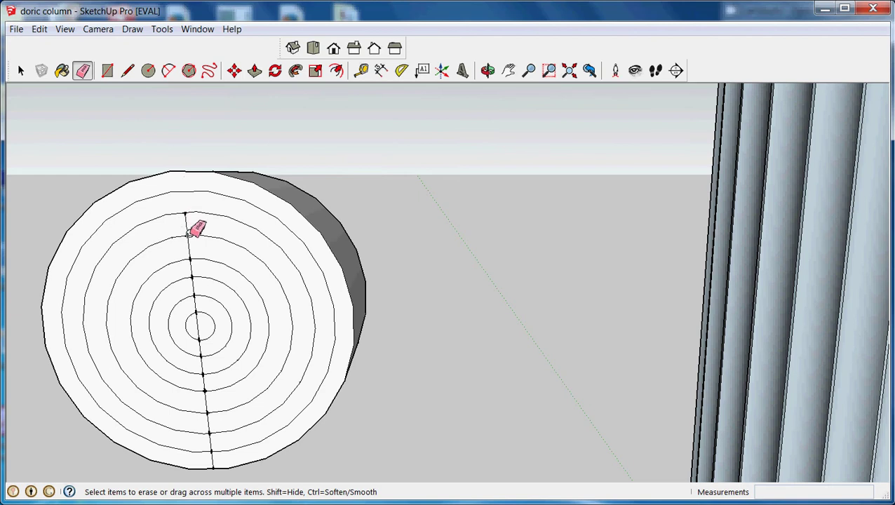
left_click(186, 226)
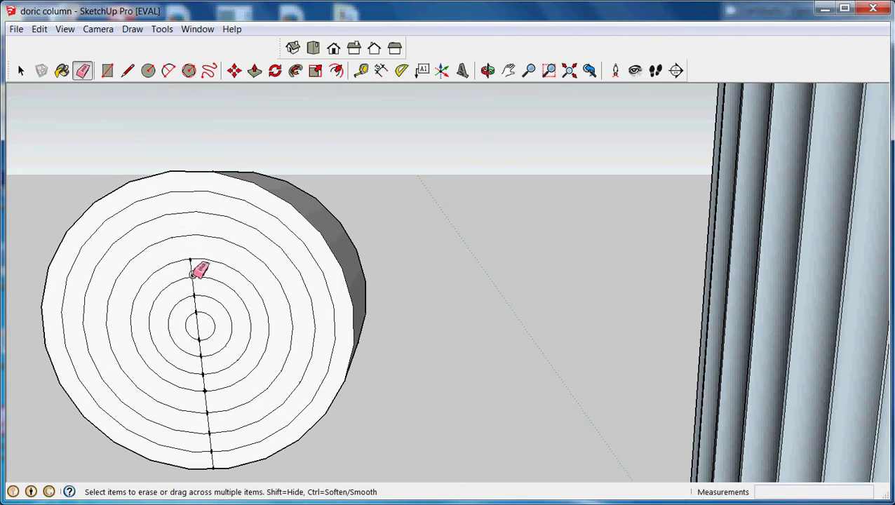
left_click(192, 275)
left_click(193, 291)
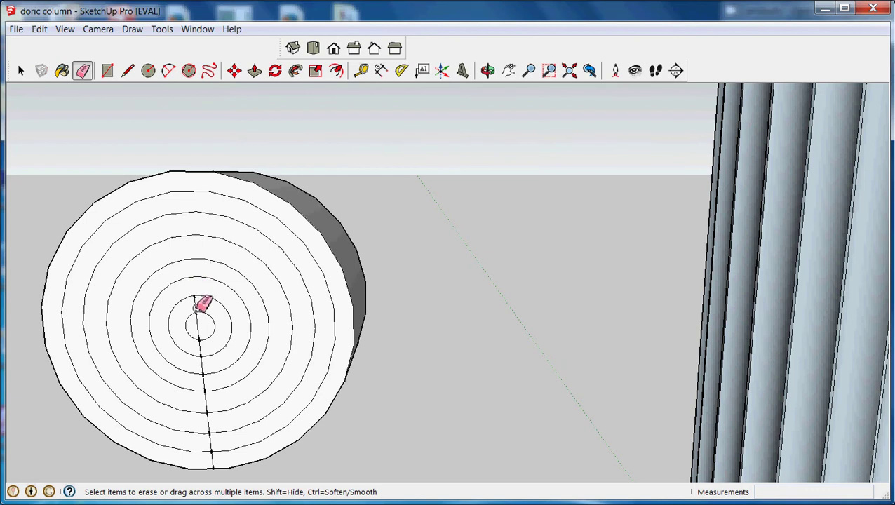
left_click(196, 306)
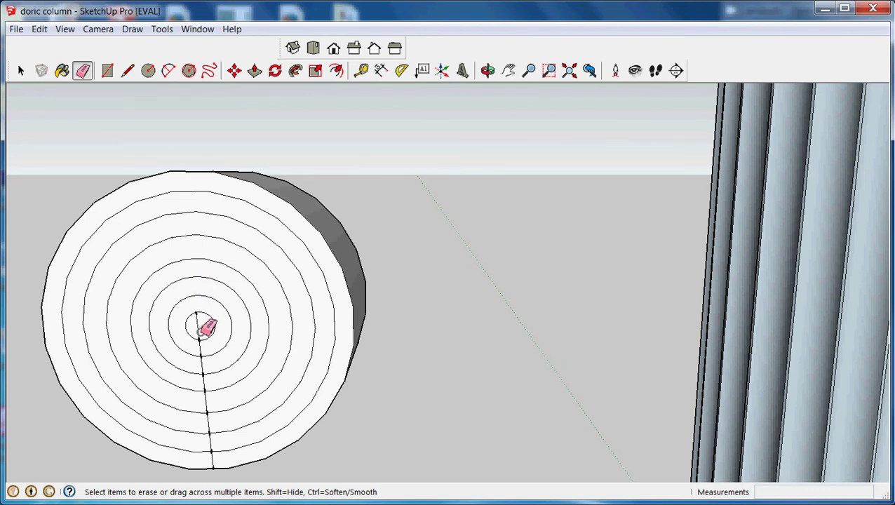
left_click(198, 328)
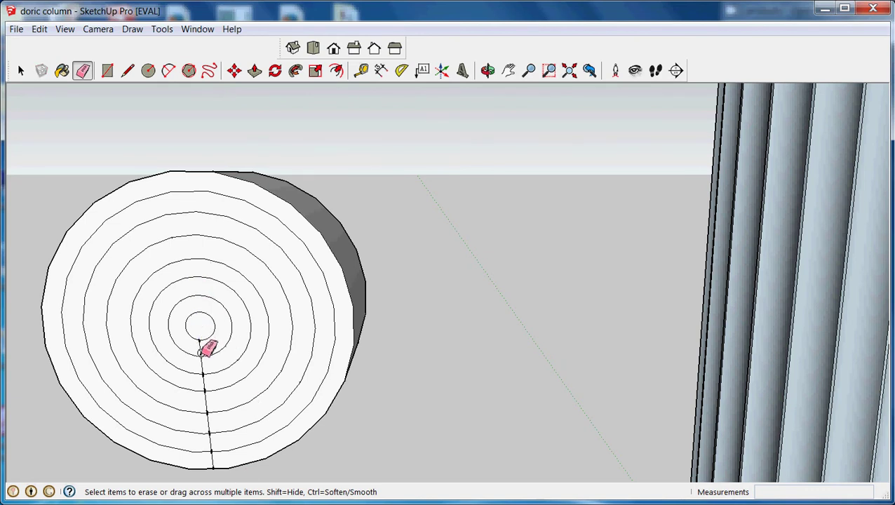
left_click(201, 350)
left_click(202, 365)
left_click(204, 383)
left_click(211, 401)
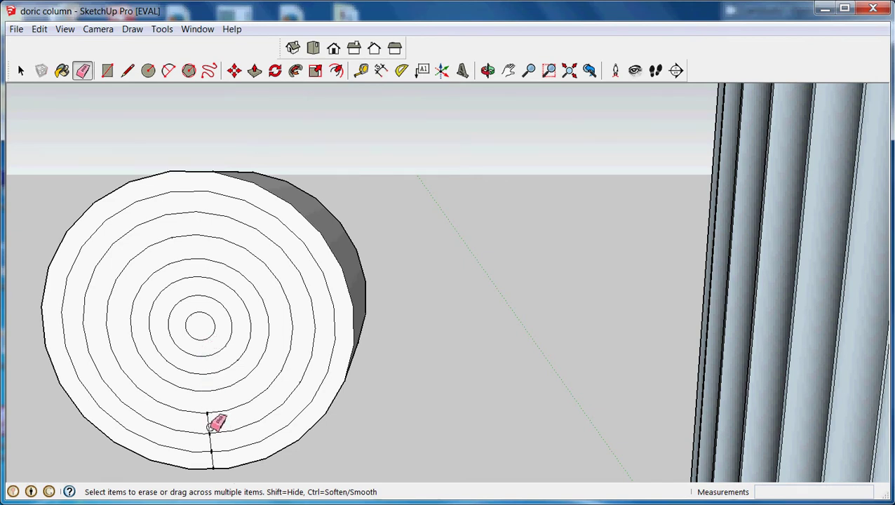
left_click(209, 425)
left_click(213, 457)
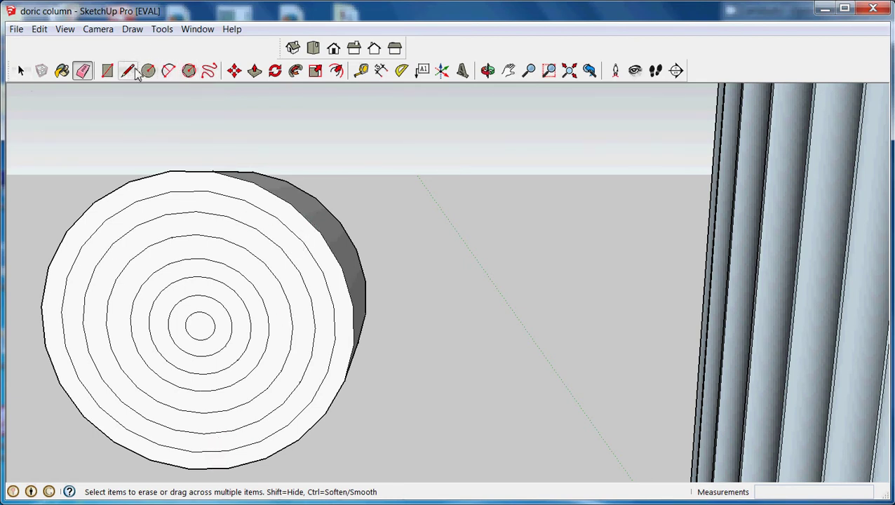
Push alternating ring faces into the disc, entering 10 for the depth
left_click(255, 70)
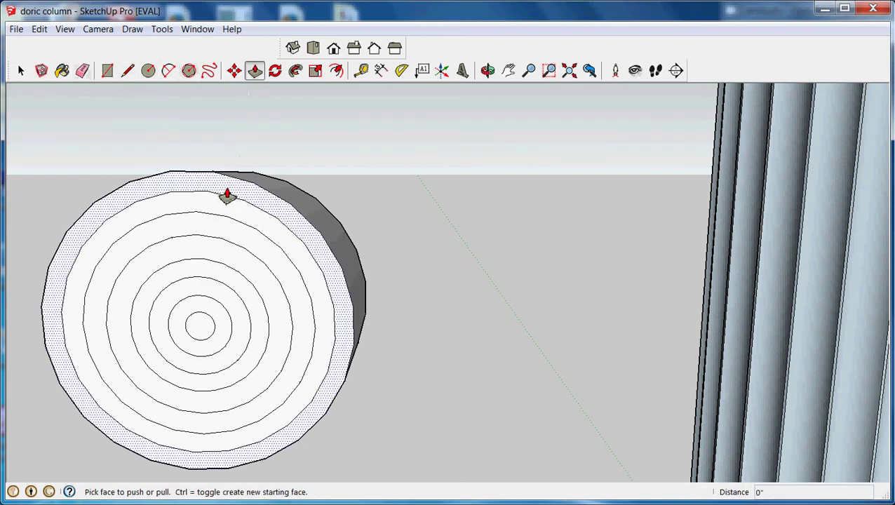
left_click(226, 205)
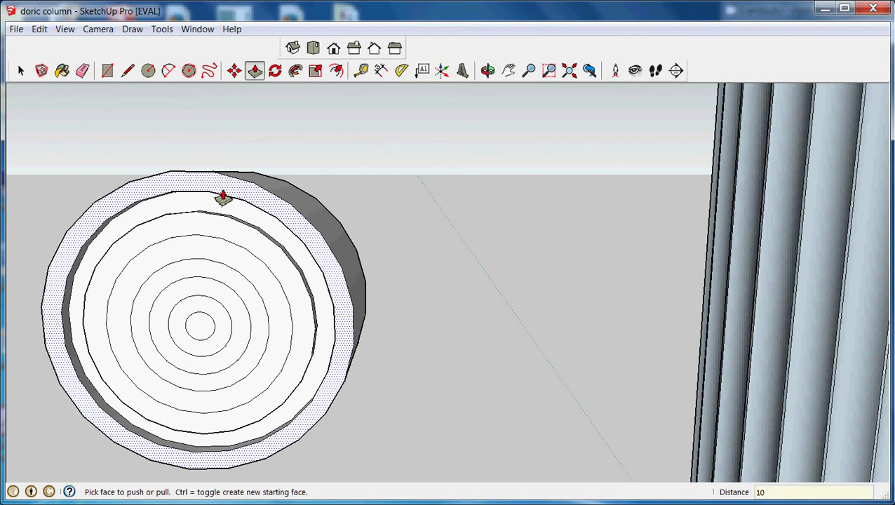
left_click(223, 198)
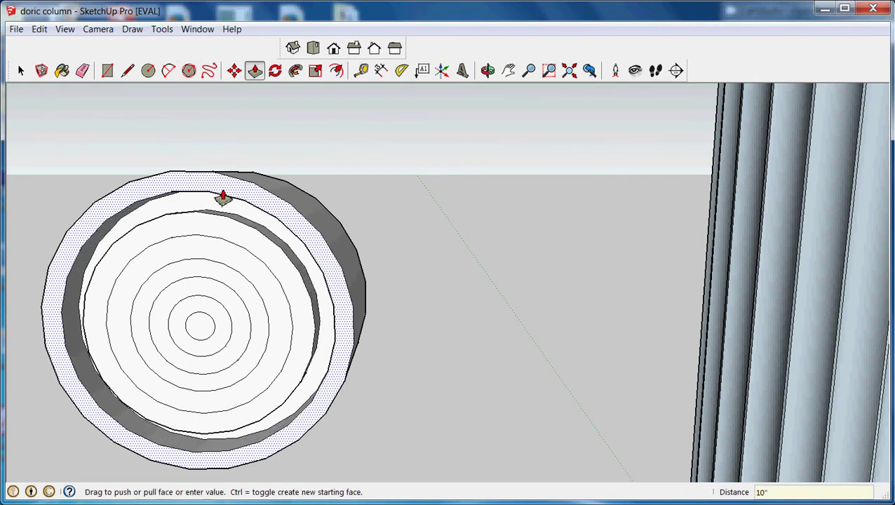
left_click(228, 260)
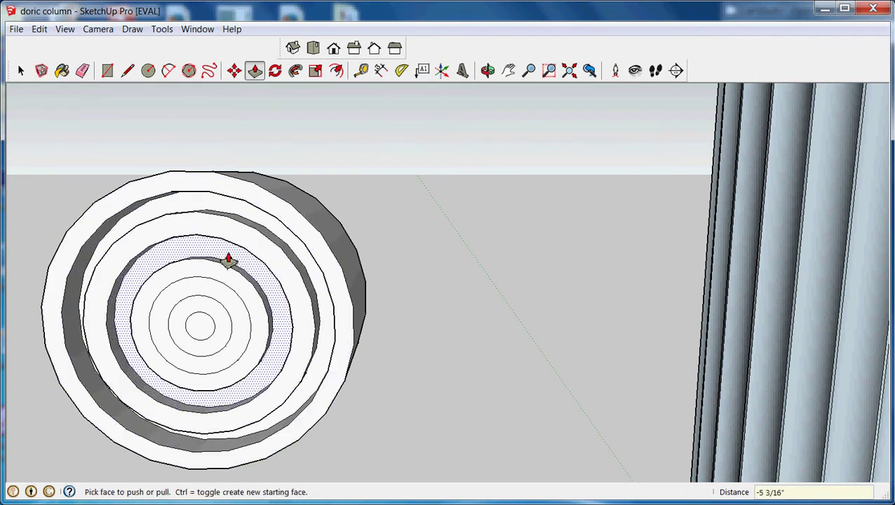
left_click(228, 260)
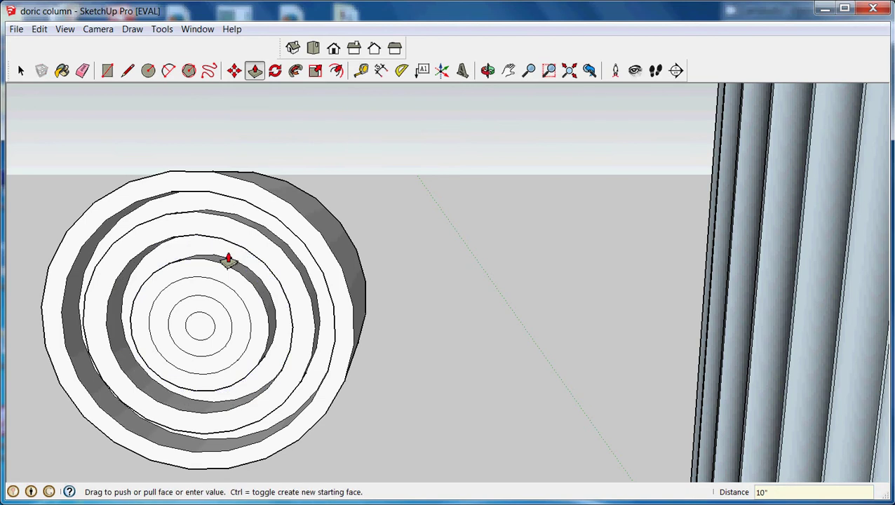
left_click(218, 296)
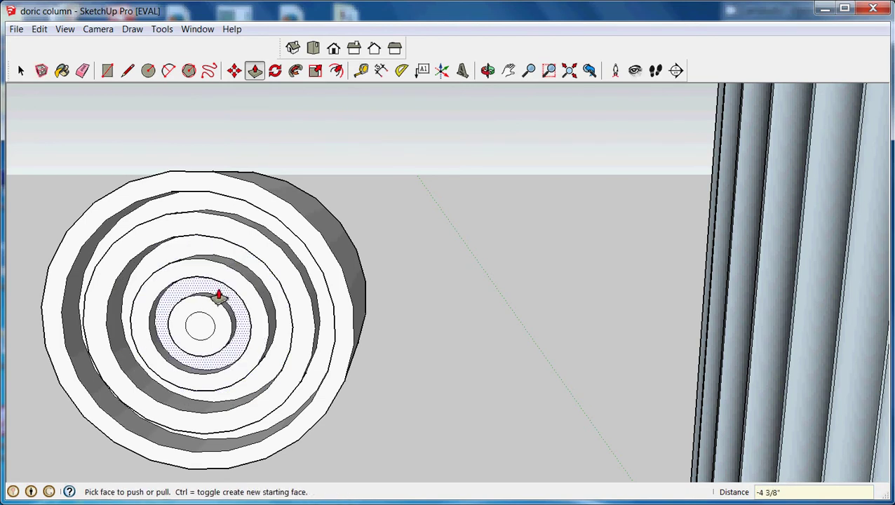
left_click(218, 296)
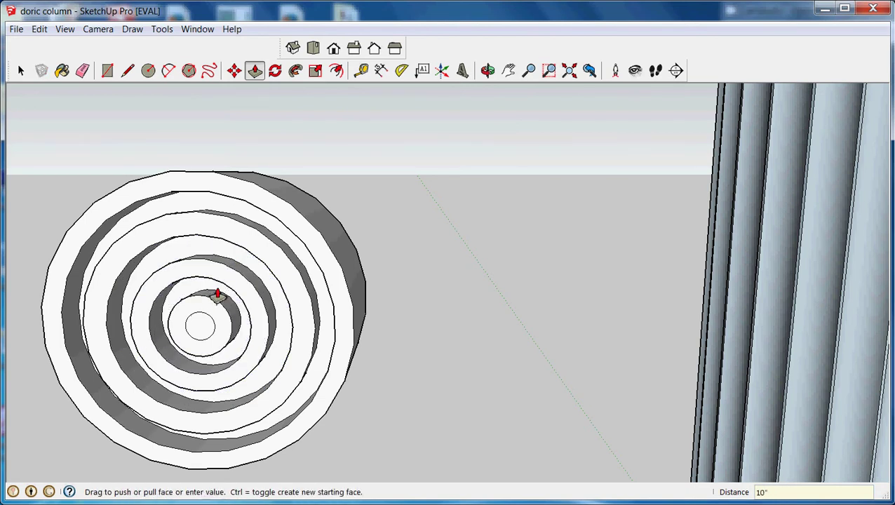
left_click(206, 328)
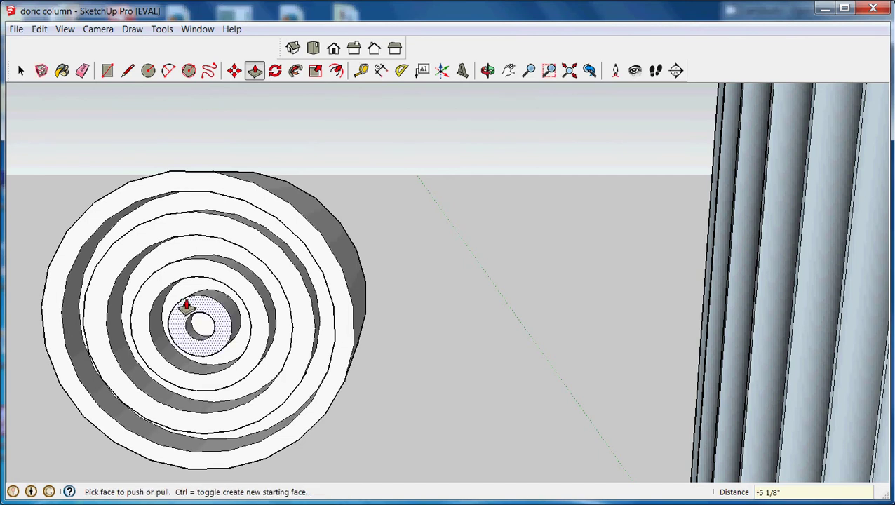
type("10")
left_click(186, 307)
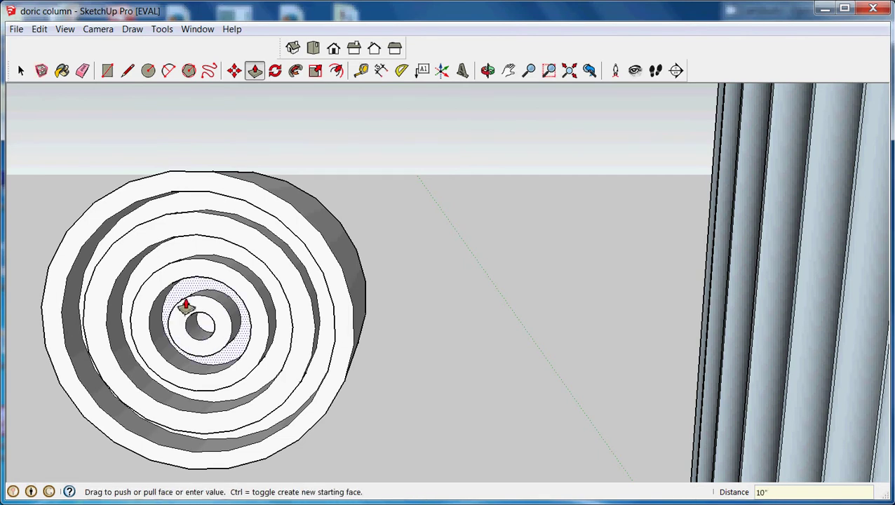
key("alt+Tab")
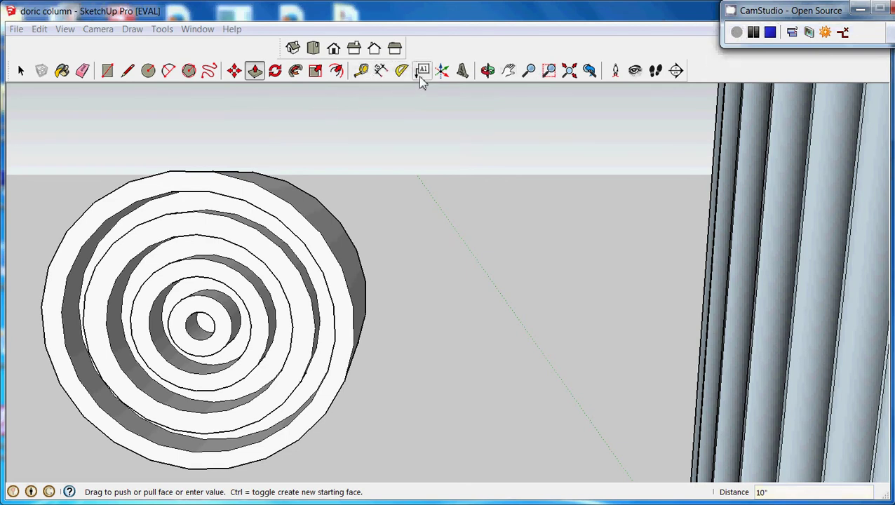
Face the disc head-on and erase every radial line segment down to the rim
left_click(489, 72)
mouse_move(254, 160)
left_mouse_down()
mouse_move(355, 151)
mouse_move(316, 210)
mouse_move(222, 244)
mouse_move(581, 258)
left_mouse_up()
scroll(581, 258, "down", 3)
left_click(508, 71)
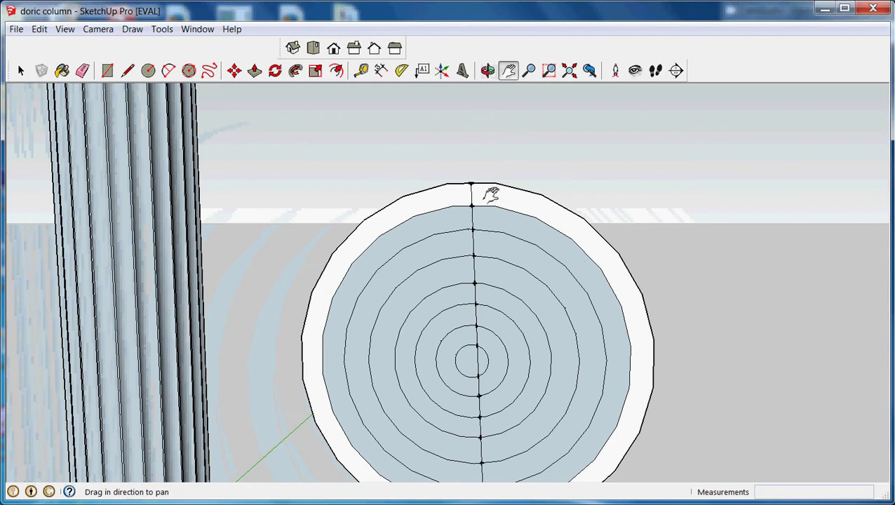
left_click_drag(490, 194, 480, 136)
left_click(82, 70)
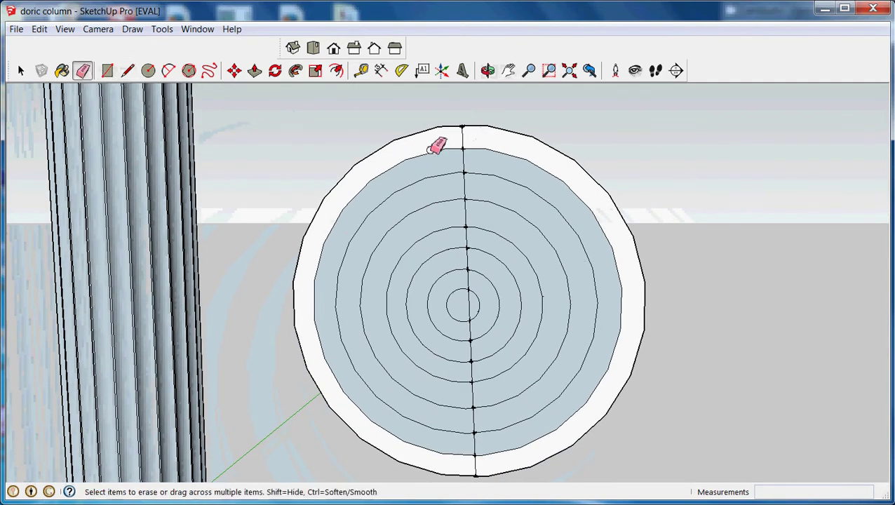
mouse_move(463, 141)
left_mouse_down()
mouse_move(468, 279)
mouse_move(479, 311)
mouse_move(468, 309)
mouse_move(476, 376)
mouse_move(474, 356)
mouse_move(472, 370)
mouse_move(485, 396)
left_mouse_up()
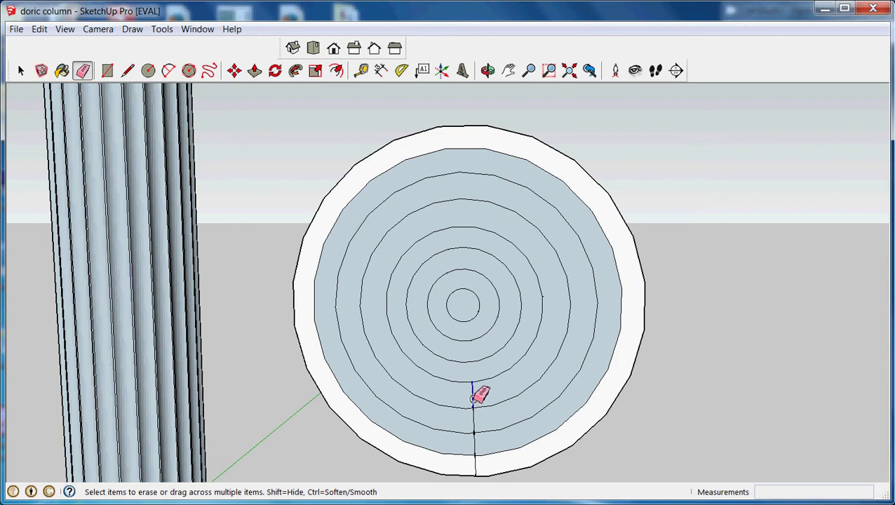
left_click_drag(473, 399, 472, 421)
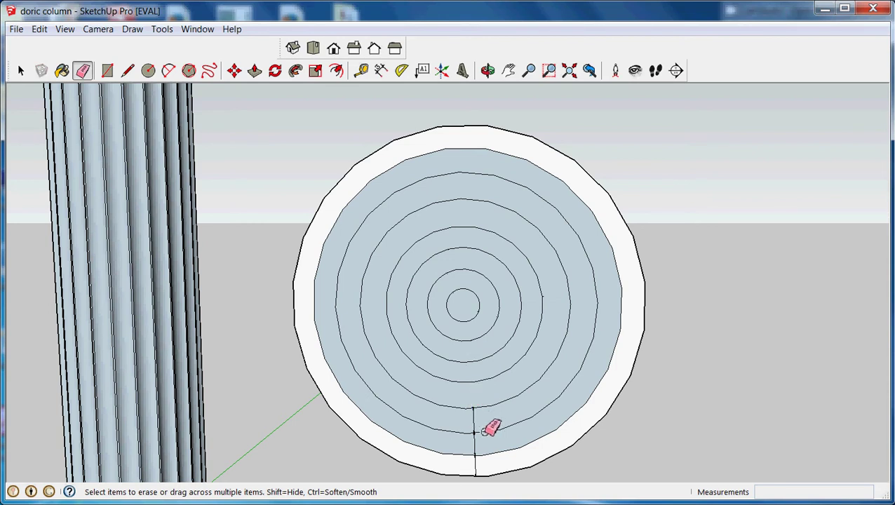
left_click_drag(474, 428, 477, 469)
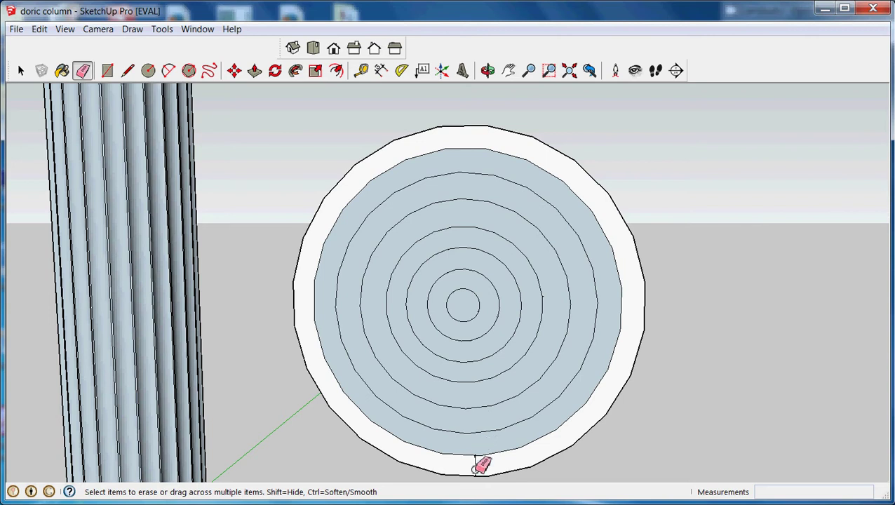
left_click(477, 467)
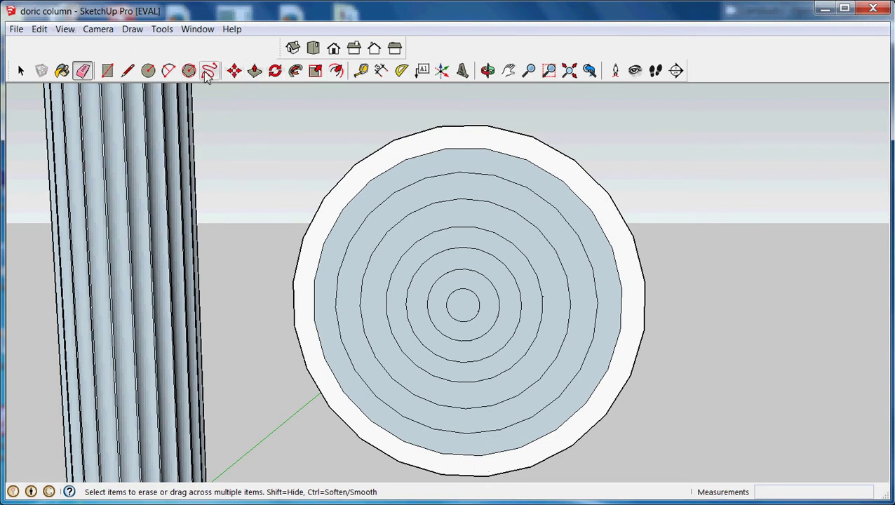
Recess the outer ring, alternating inner rings and the centre circle 10" into the disc
left_click(254, 71)
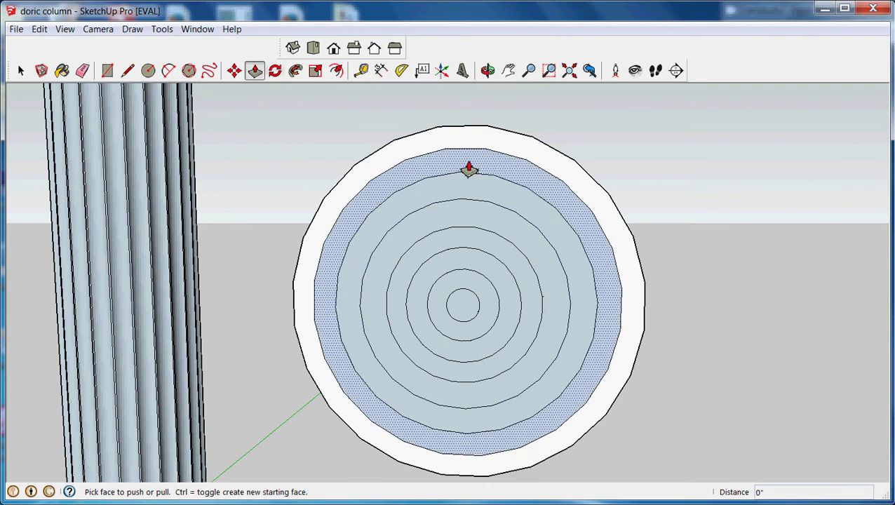
left_click_drag(468, 170, 437, 155)
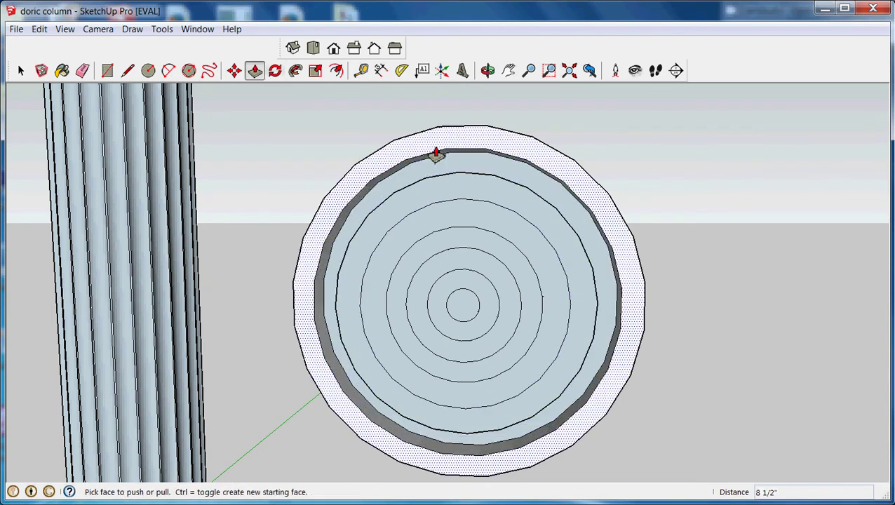
left_click(436, 154)
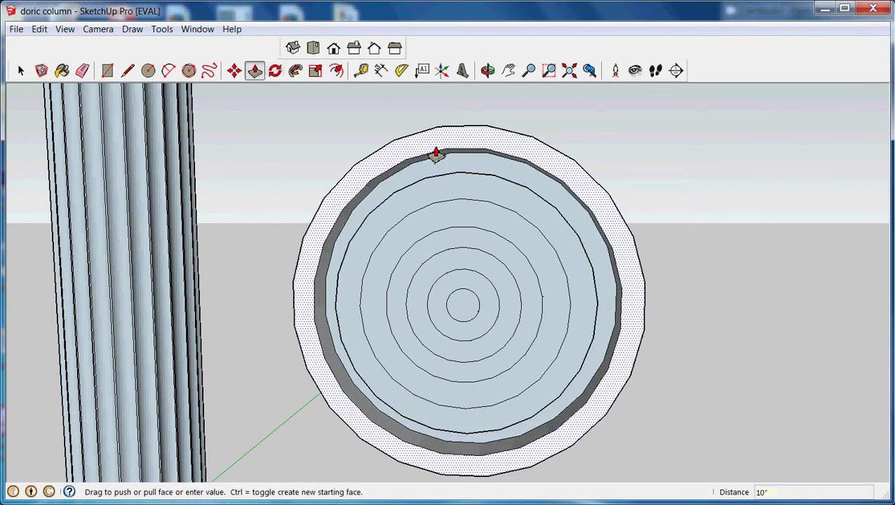
left_click(436, 154)
left_click(459, 194)
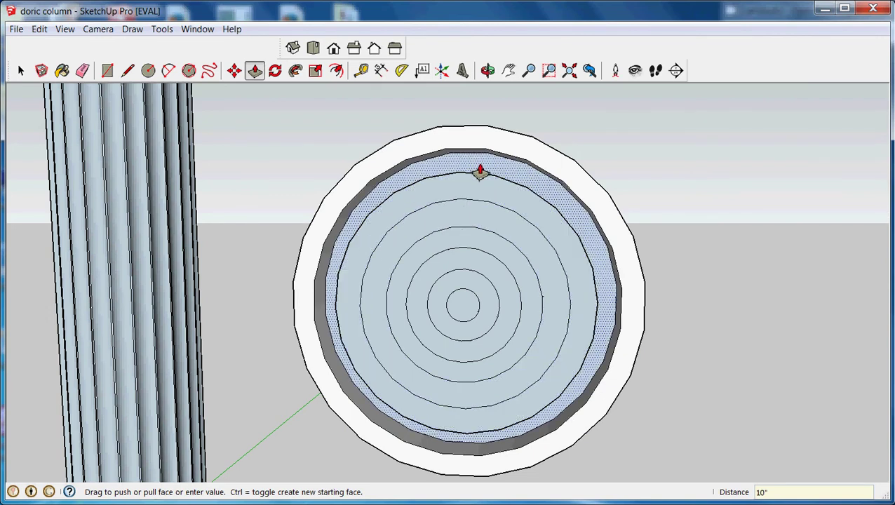
left_click(468, 215)
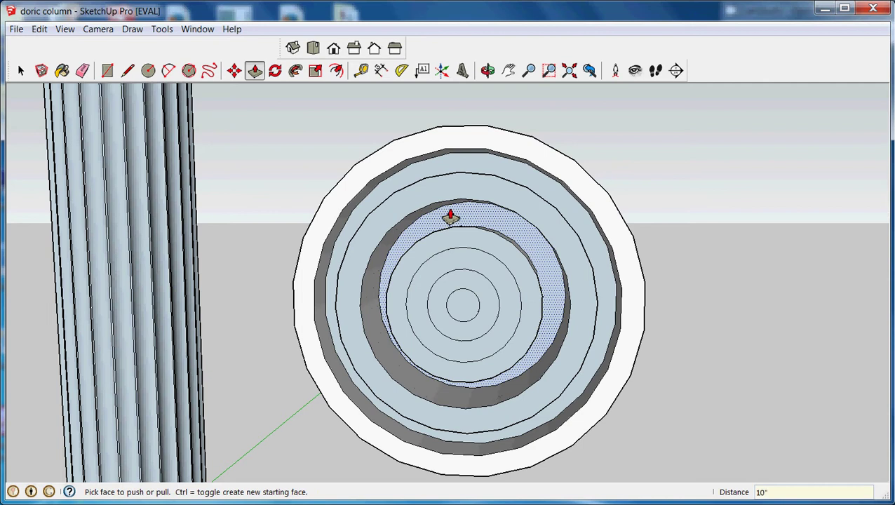
key("Return")
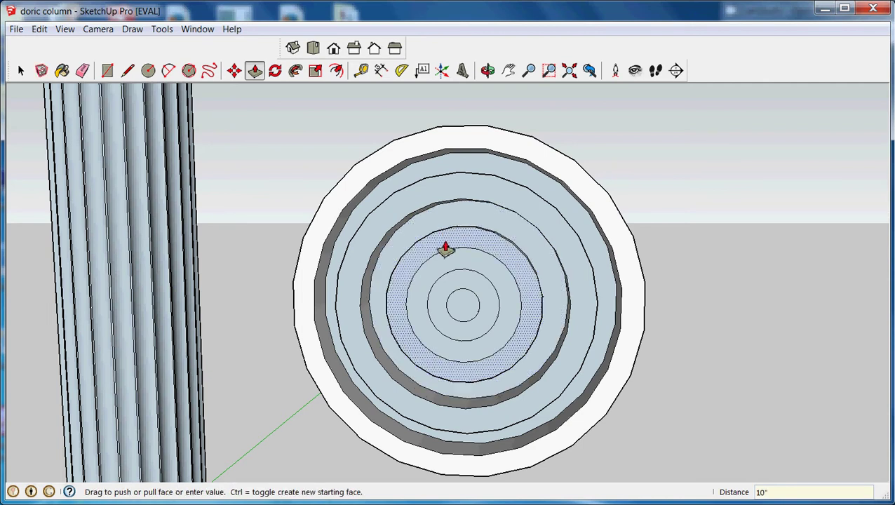
left_click(461, 268)
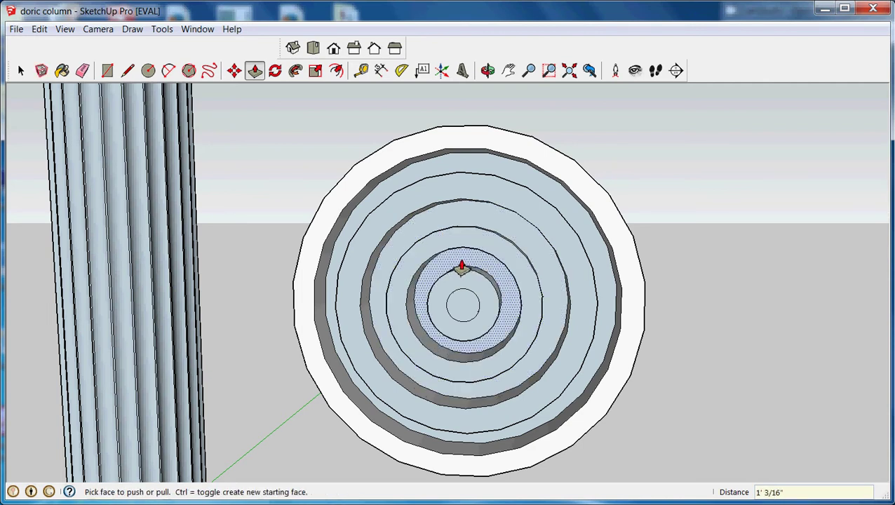
key("Return")
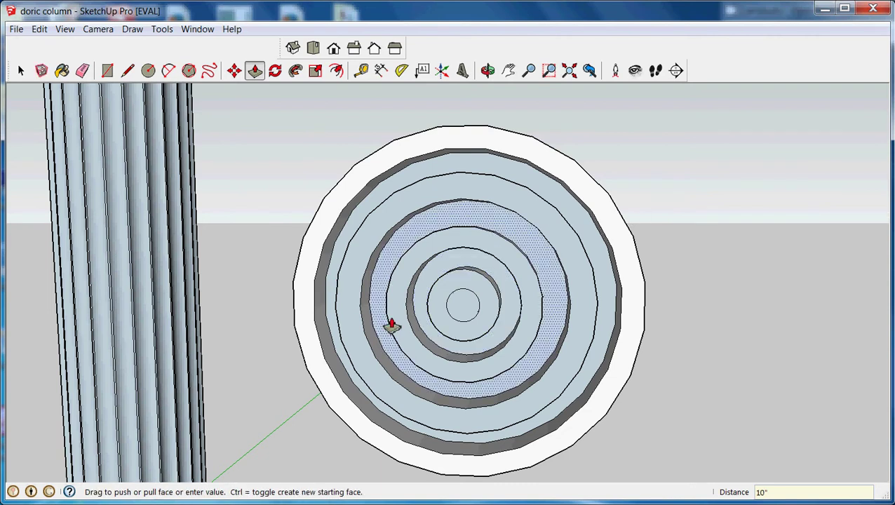
left_click(471, 309)
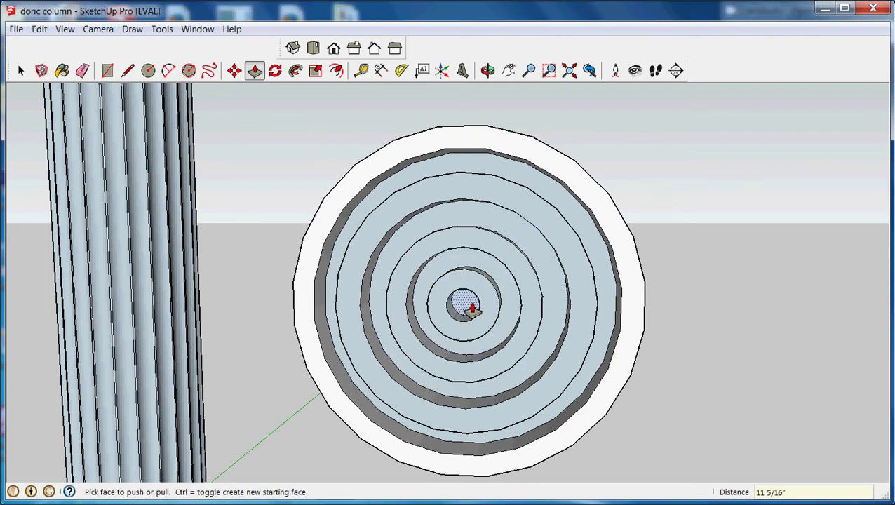
left_click(471, 310)
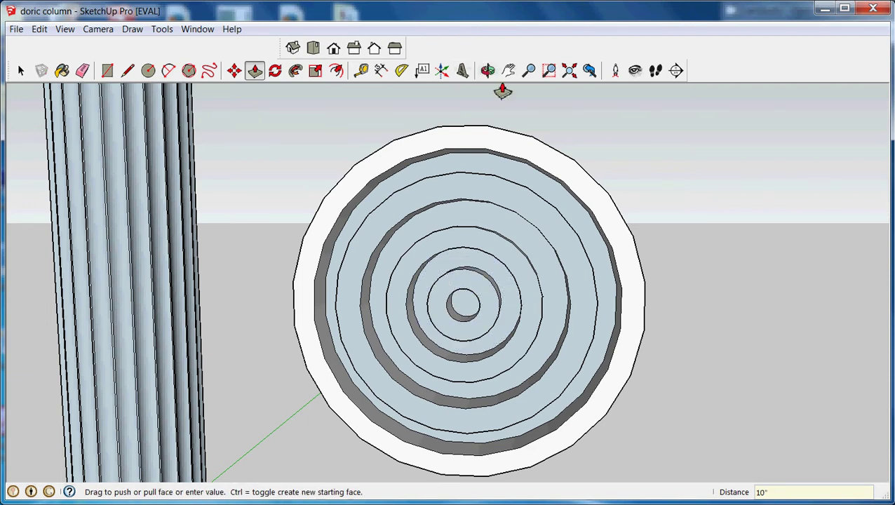
Tilt the view and window-select all faces and edges of the recessed disc
scroll(481, 78, "down", 2)
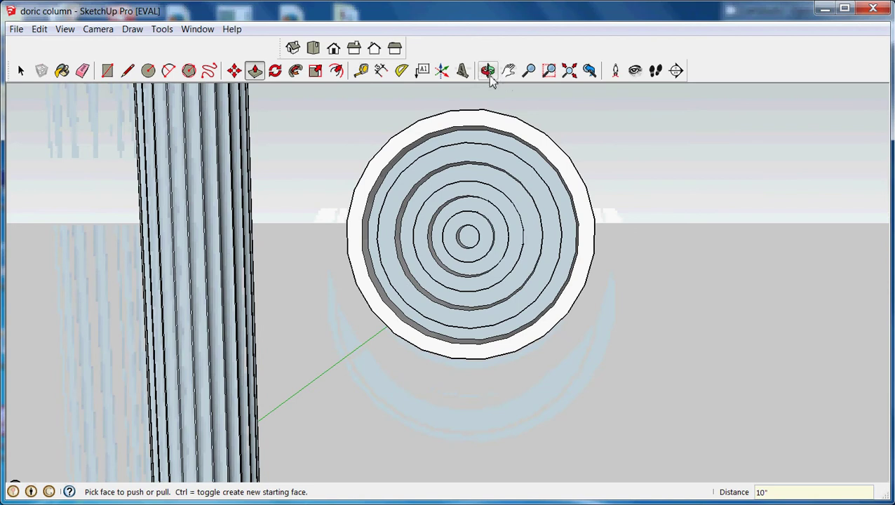
left_click(489, 71)
left_click_drag(628, 184, 679, 205)
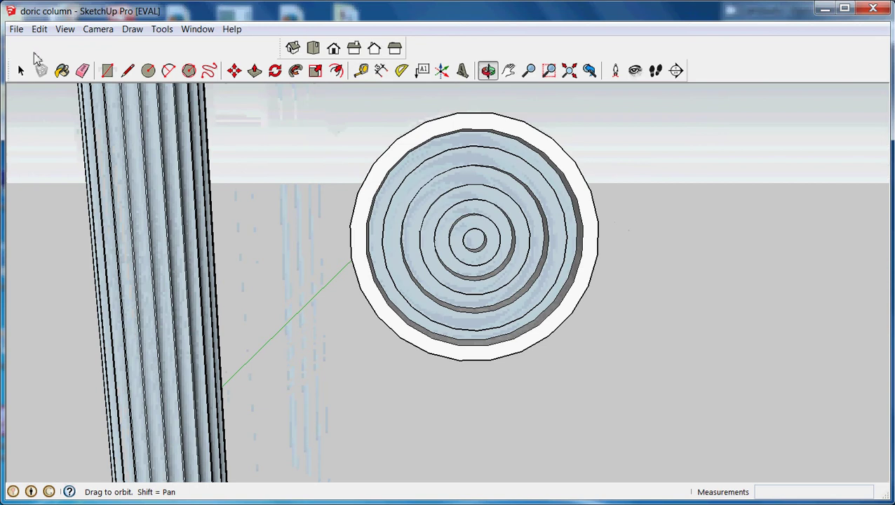
left_click(22, 71)
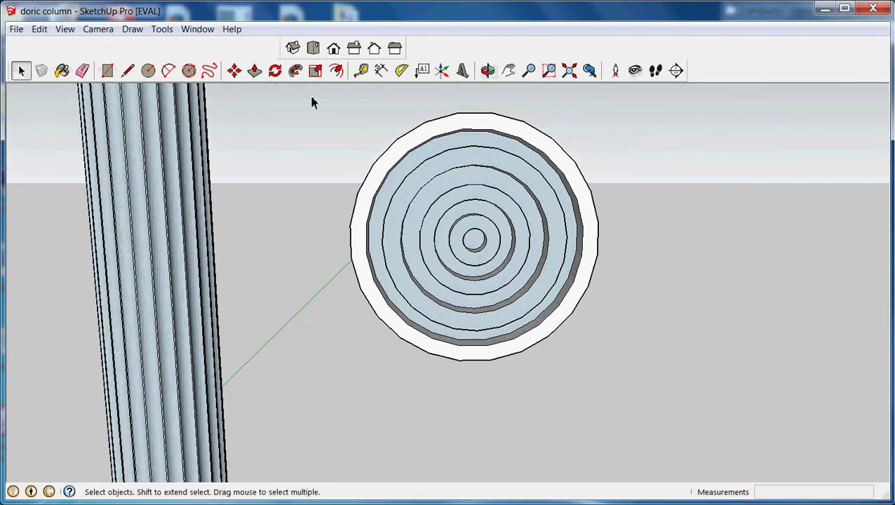
left_click_drag(314, 87, 668, 399)
Make the ringed disc a component and start naming it 1/2 ionic
left_click(38, 28)
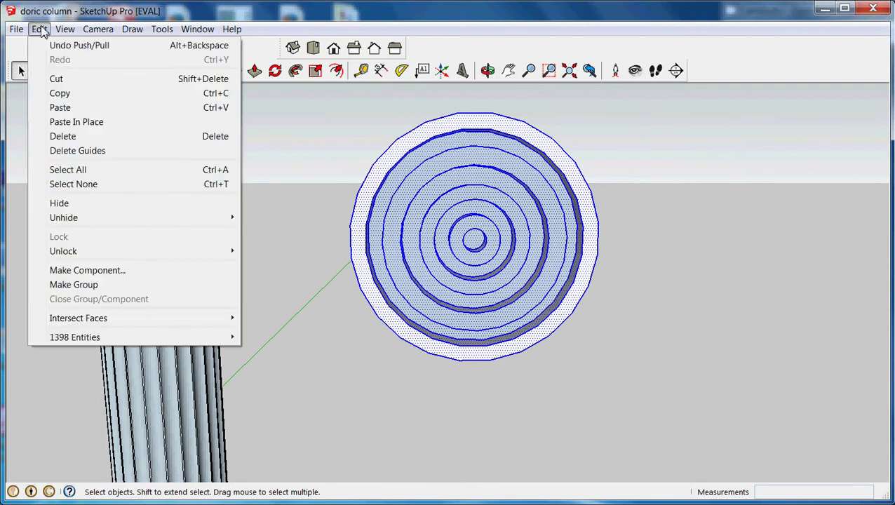
left_click(103, 270)
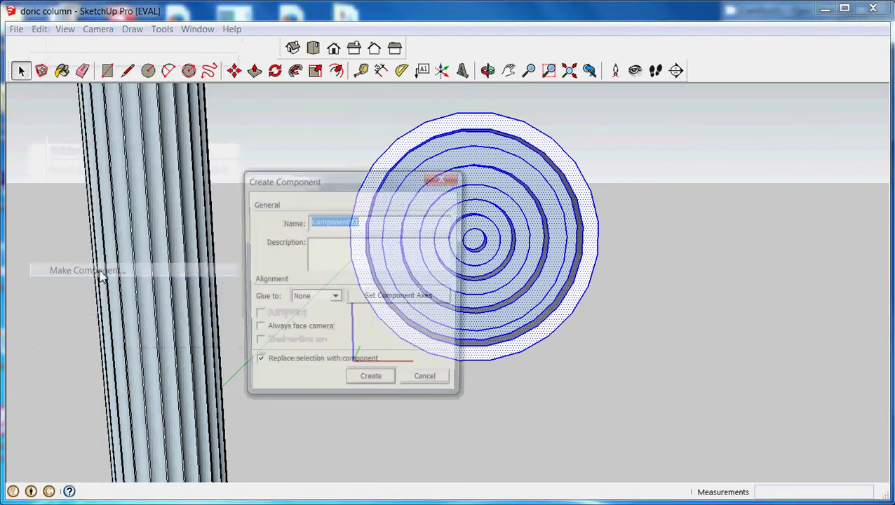
type("1")
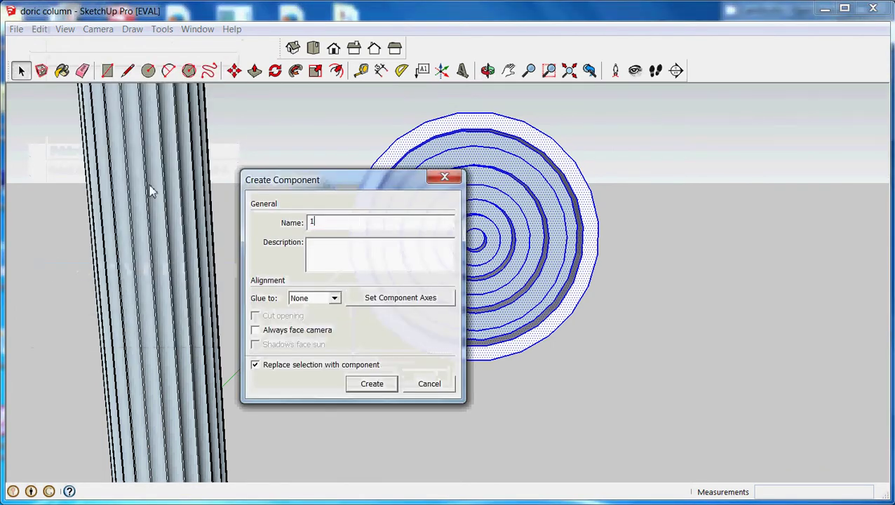
type("/2 ionic")
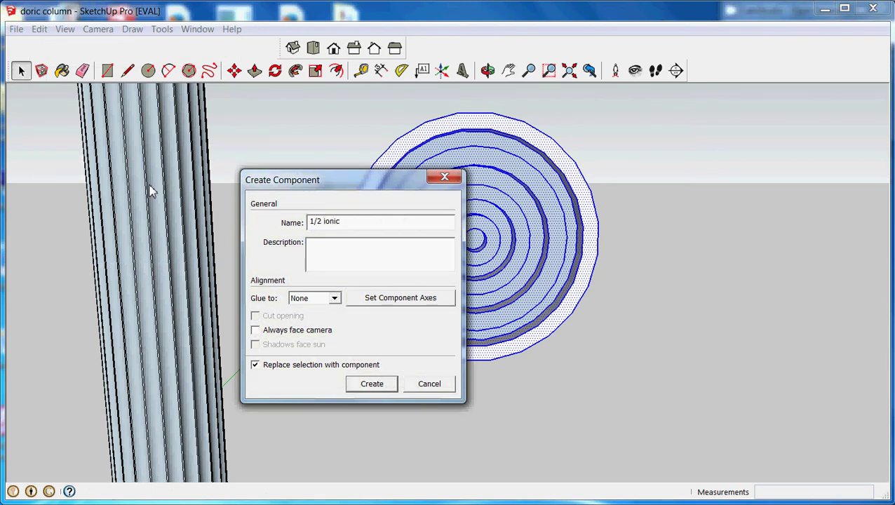
Create the 1/2 ionic component and try a first copy of it to the right
left_click(374, 384)
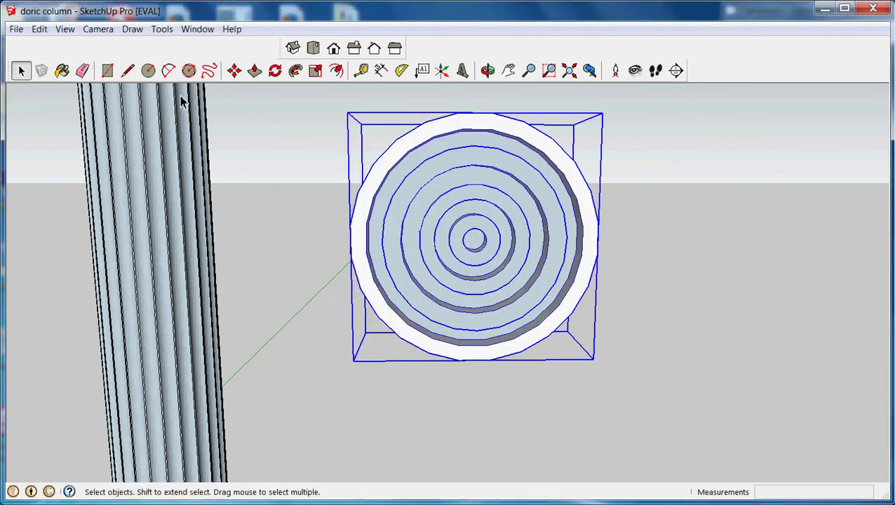
scroll(561, 252, "down", 2)
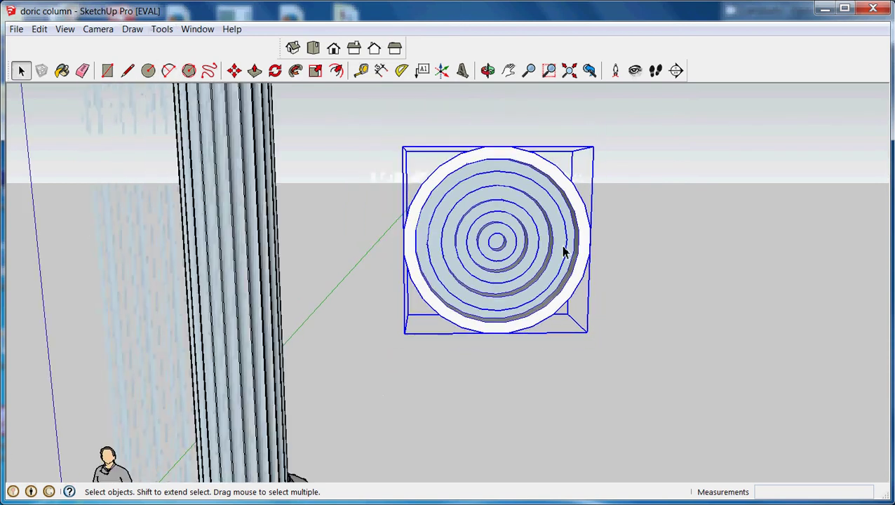
middle_click_drag(559, 243, 333, 138)
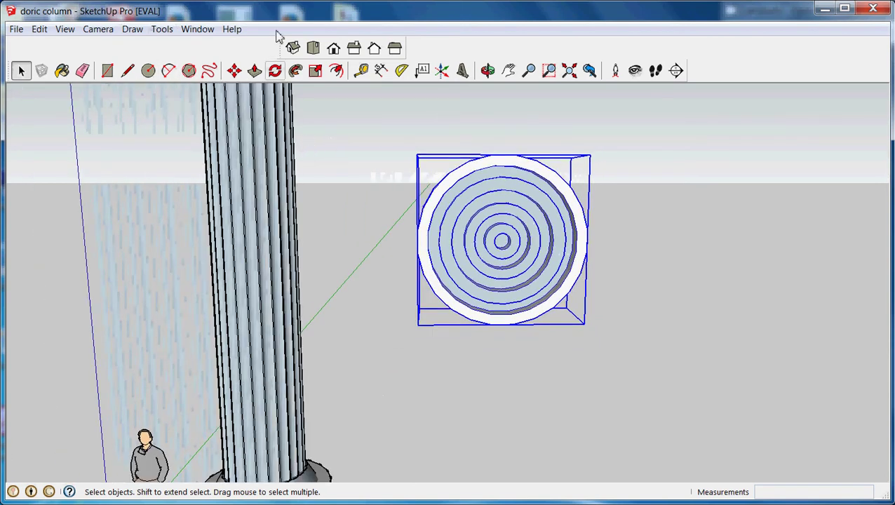
left_click(234, 70)
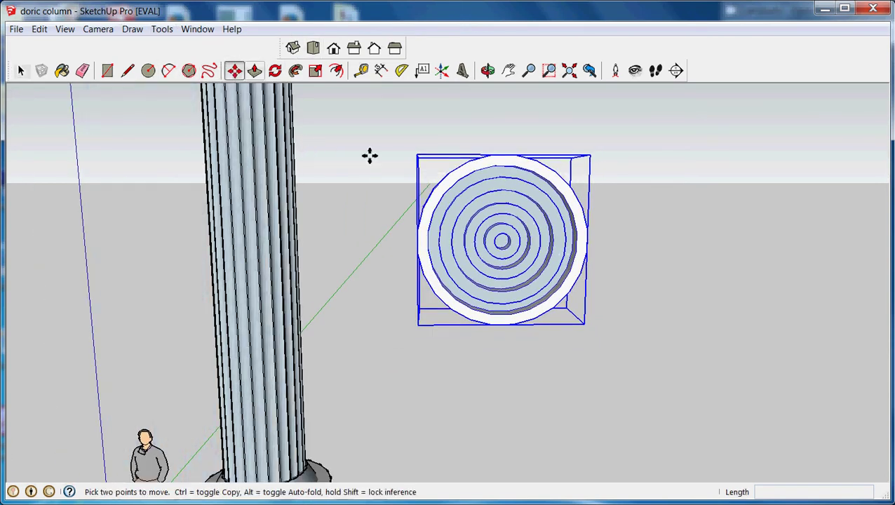
key("ctrl")
left_click(509, 242)
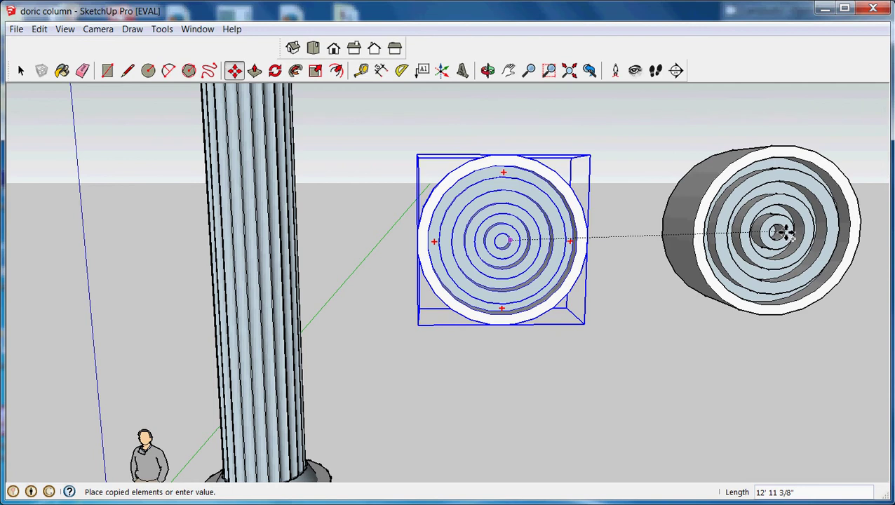
left_click(781, 232)
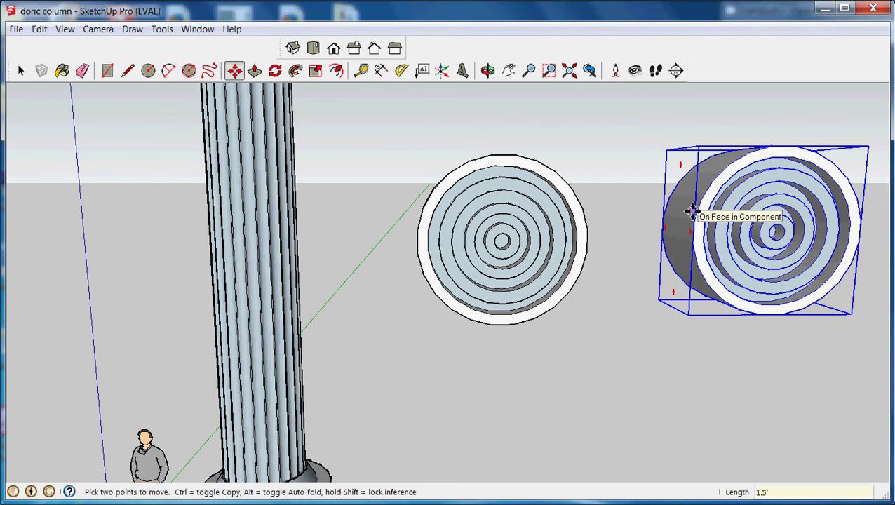
key("ctrl+z")
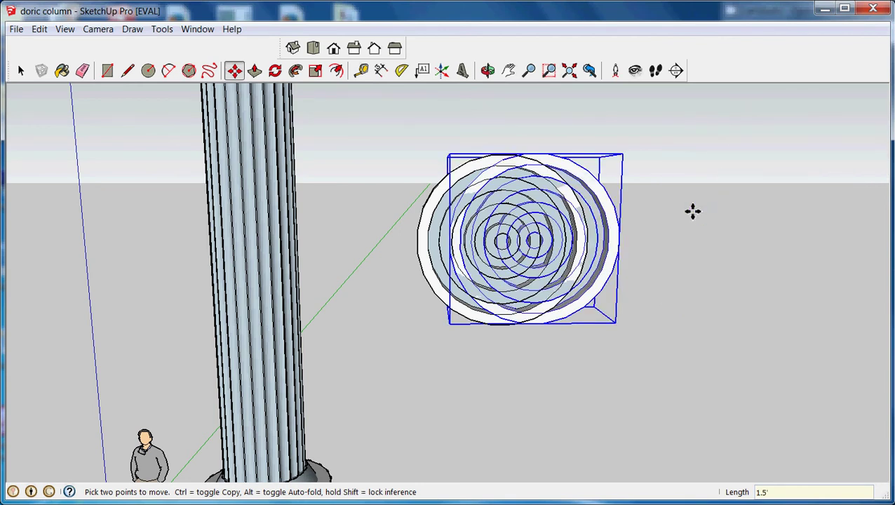
Undo the misplaced copy and copy the disc 12' right along the red axis
key("q")
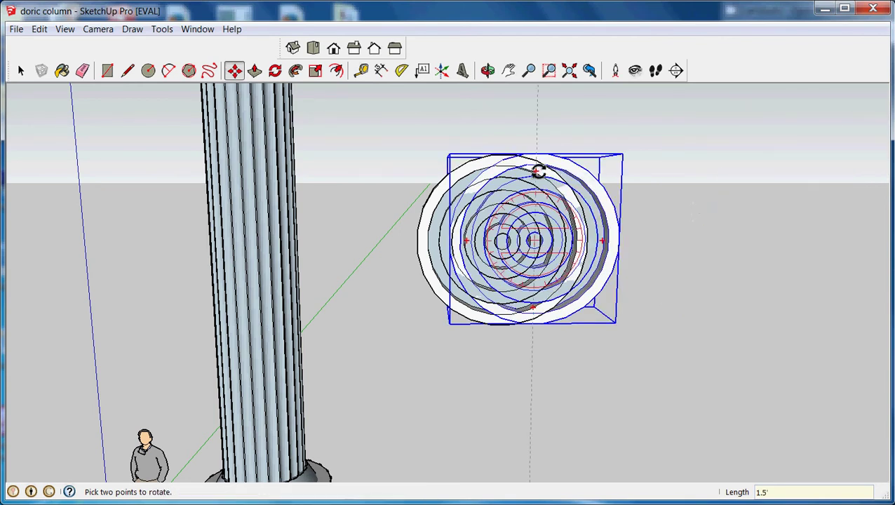
key("m")
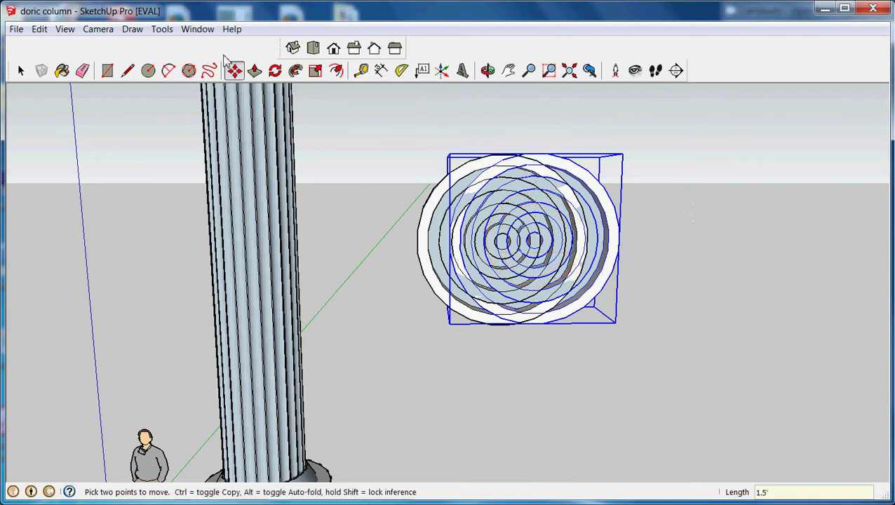
left_click(40, 29)
mouse_move(63, 43)
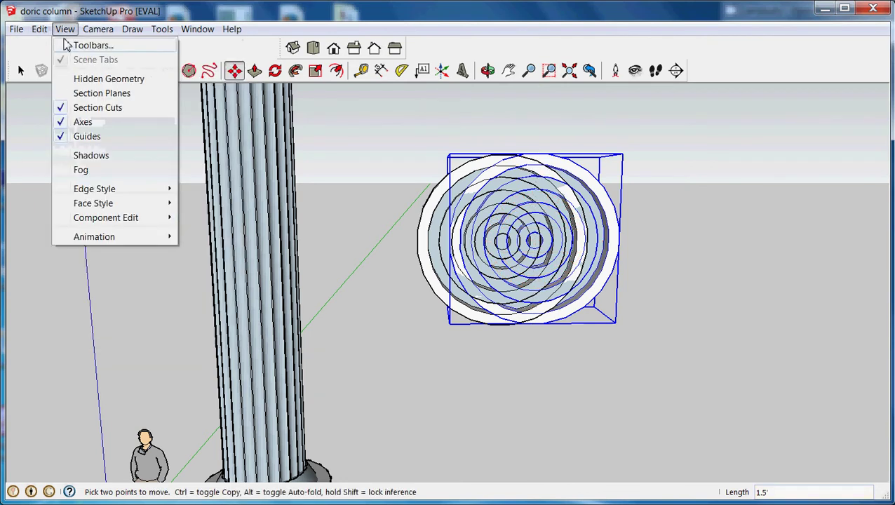
mouse_move(40, 29)
left_click(66, 46)
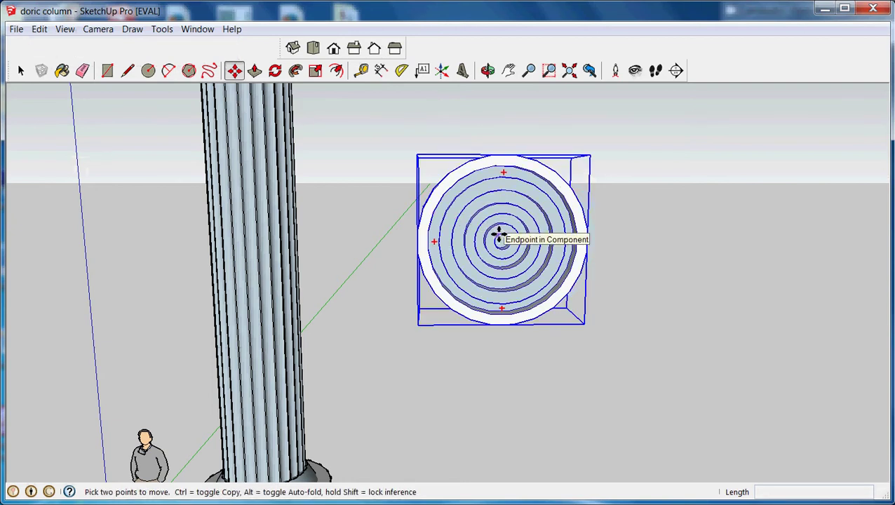
left_click(499, 239)
key("ctrl")
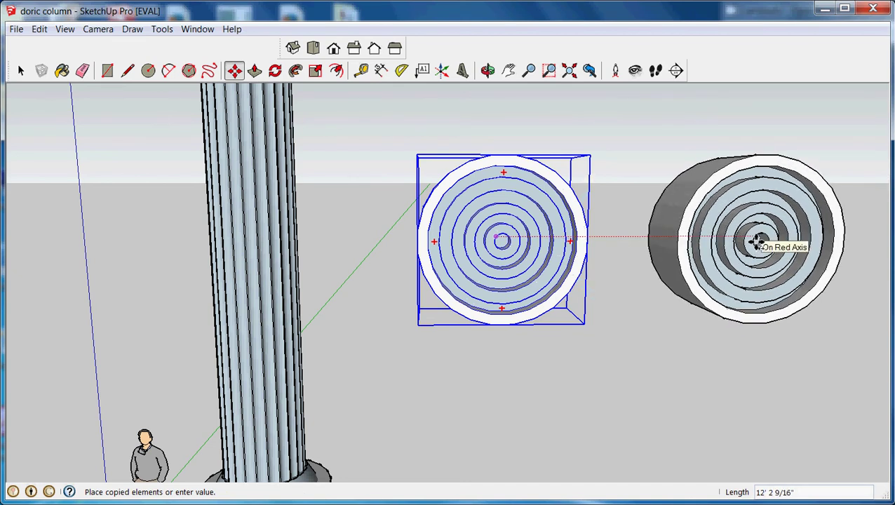
left_click(661, 204)
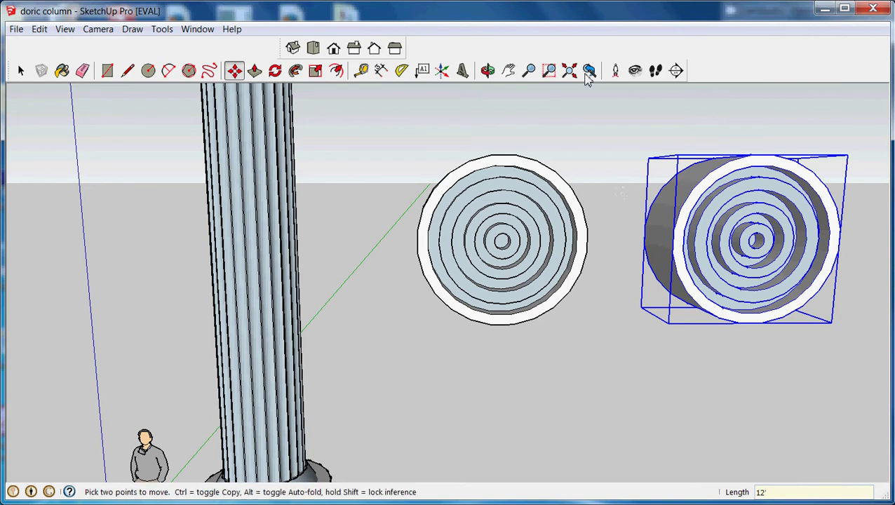
Frame both cylinders in top view with the right cylinder deselected
left_click(314, 48)
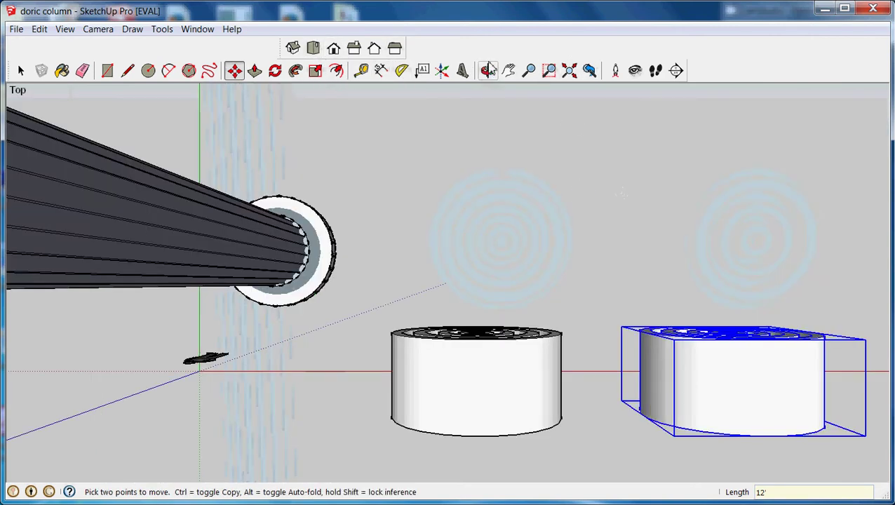
left_click(509, 70)
left_click_drag(609, 193, 504, 140)
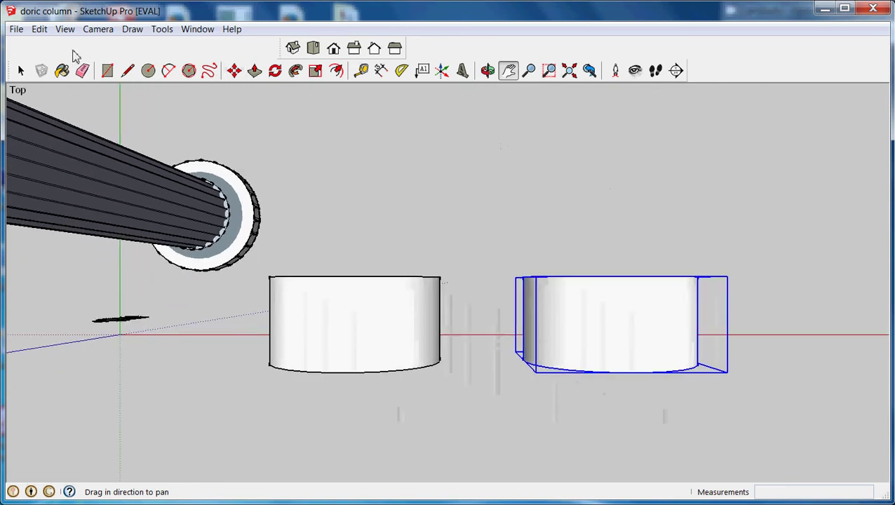
left_click(21, 71)
left_click(376, 184)
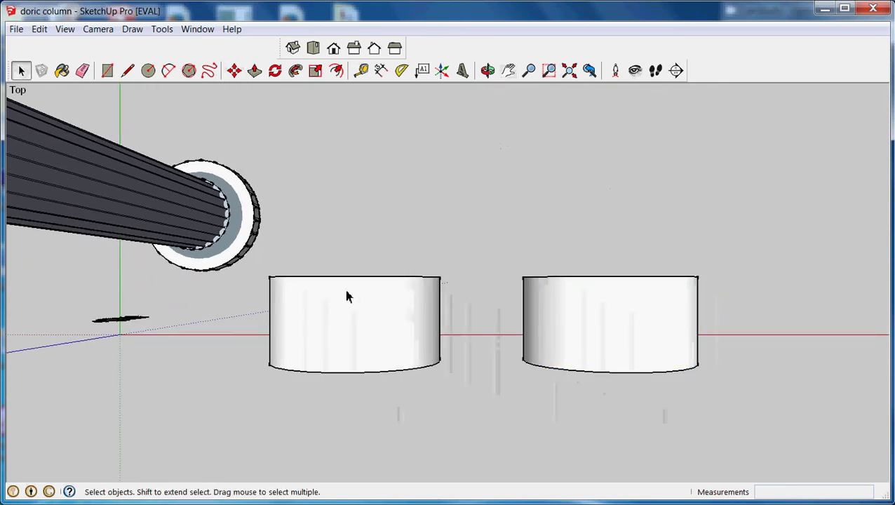
Draw a rectangle from the right cylinder's top edge to the left cylinder's corner, redoing a misplaced first attempt
left_click(107, 70)
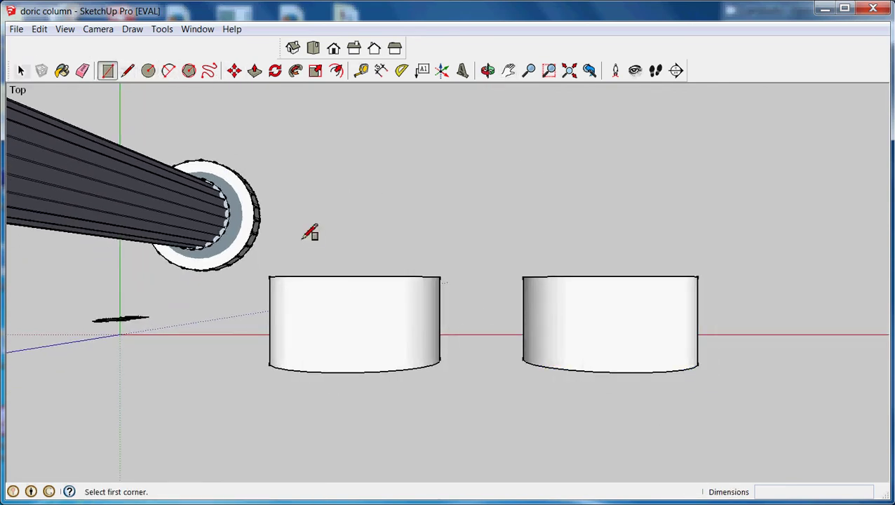
left_click(342, 276)
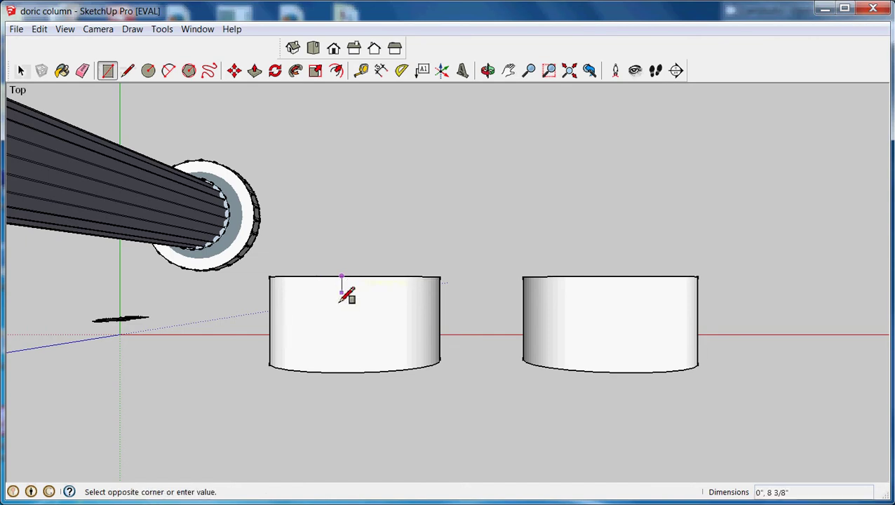
left_click(610, 370)
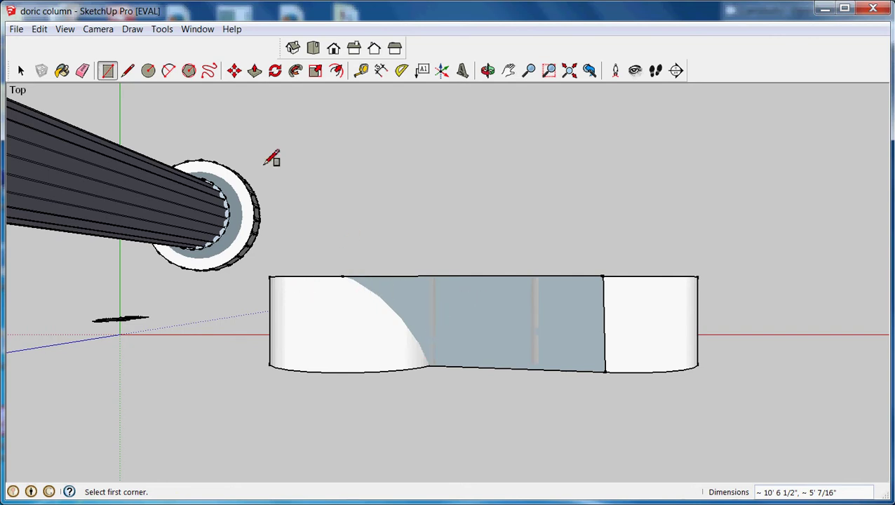
left_click(39, 29)
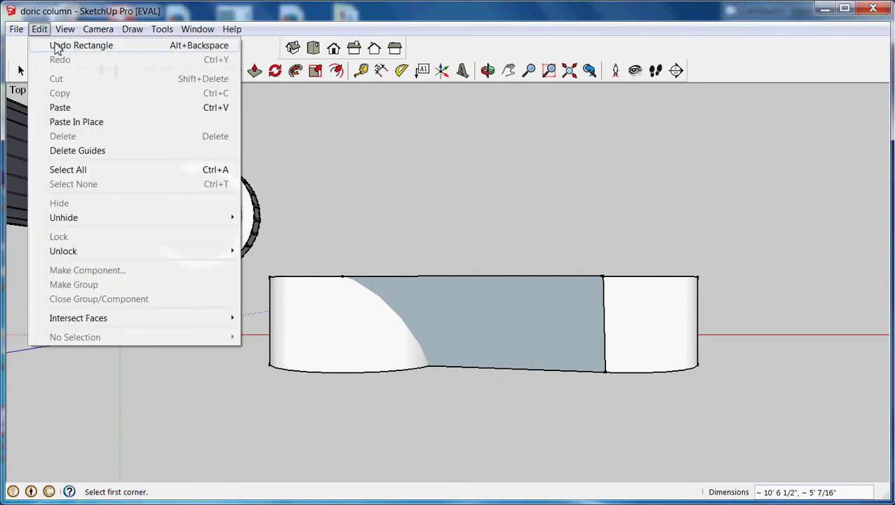
left_click(57, 47)
left_click(605, 277)
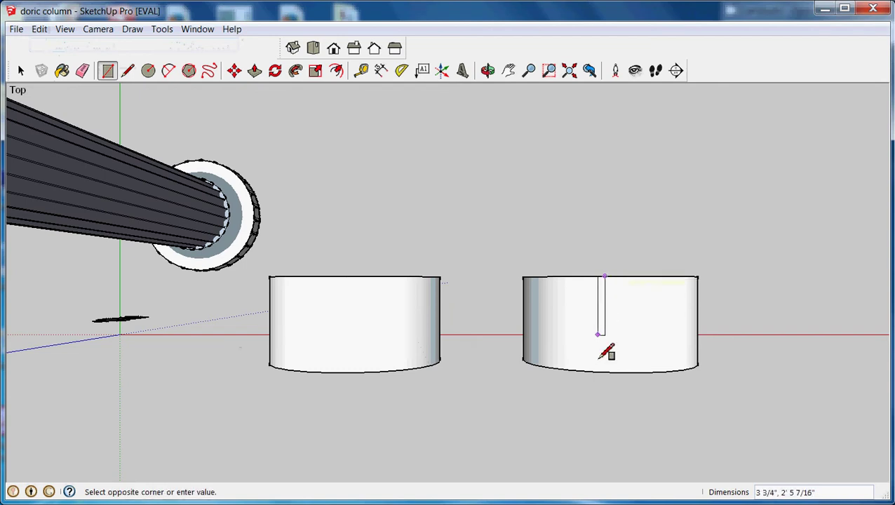
left_click(378, 378)
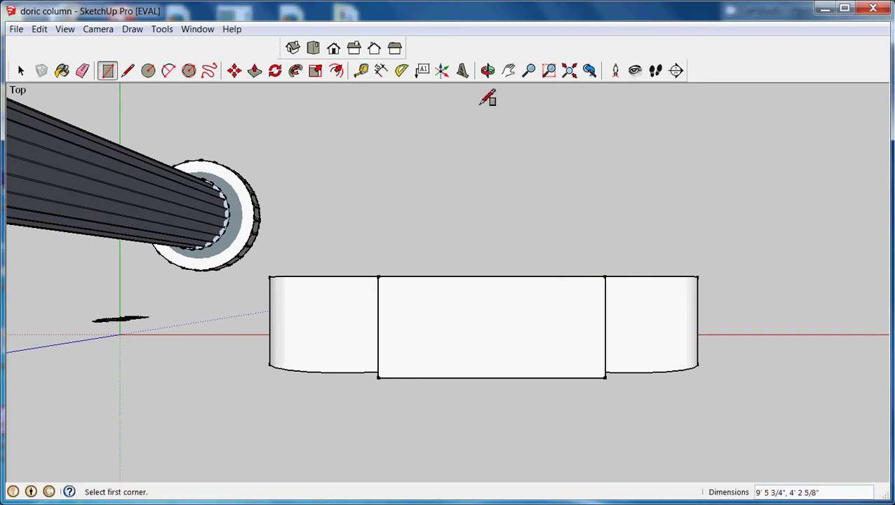
Push/Pull the bridging rectangle upward into a thin slab
left_click(253, 71)
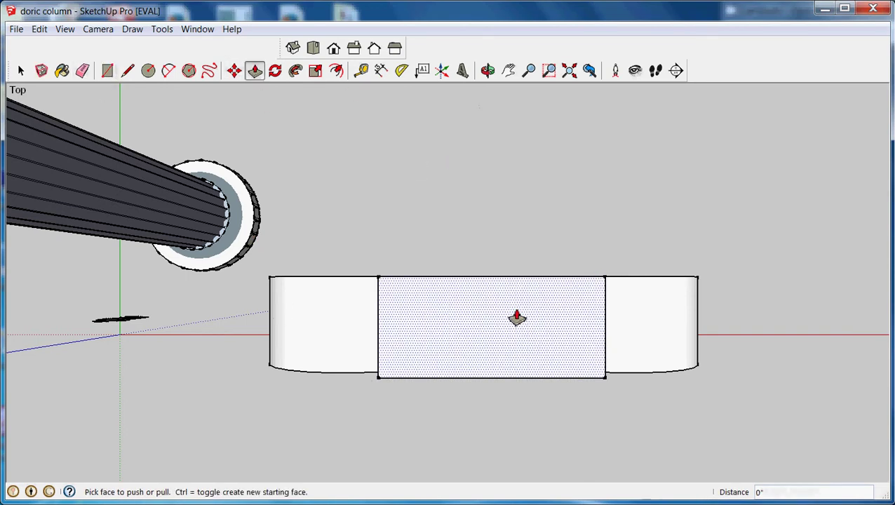
left_click(505, 315)
left_click(508, 312)
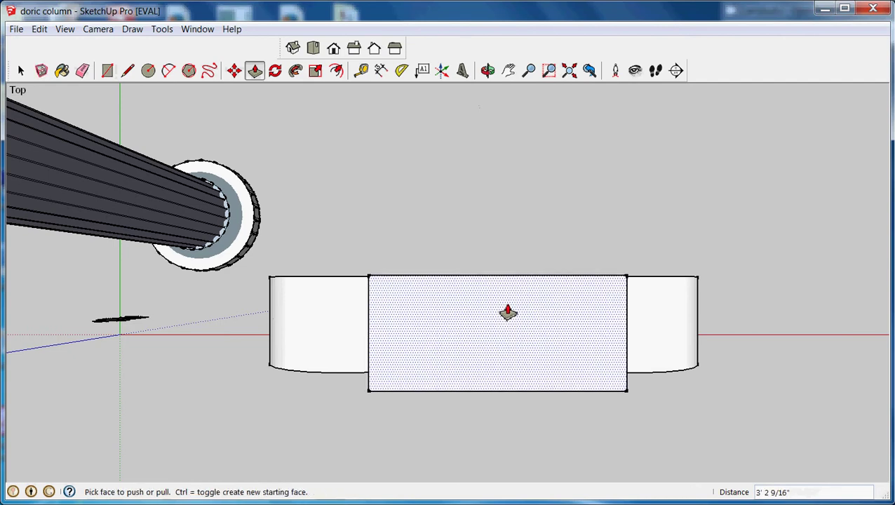
left_click(508, 312)
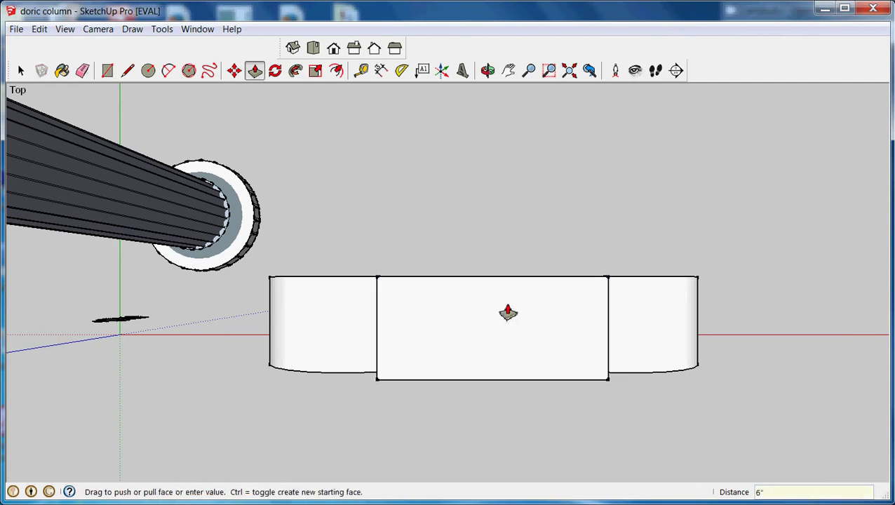
Stretch the slab's end over the left volute and push its front face back 3 5/8"
left_click(488, 70)
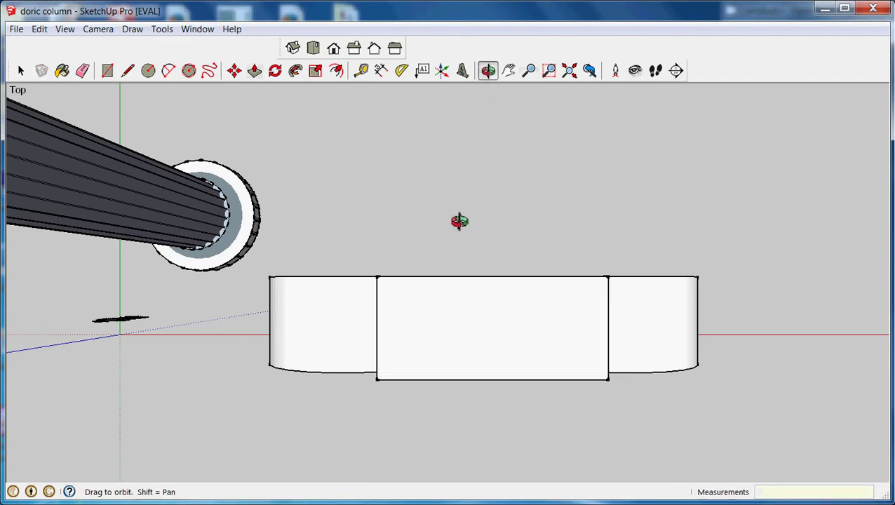
left_click_drag(459, 219, 551, 194)
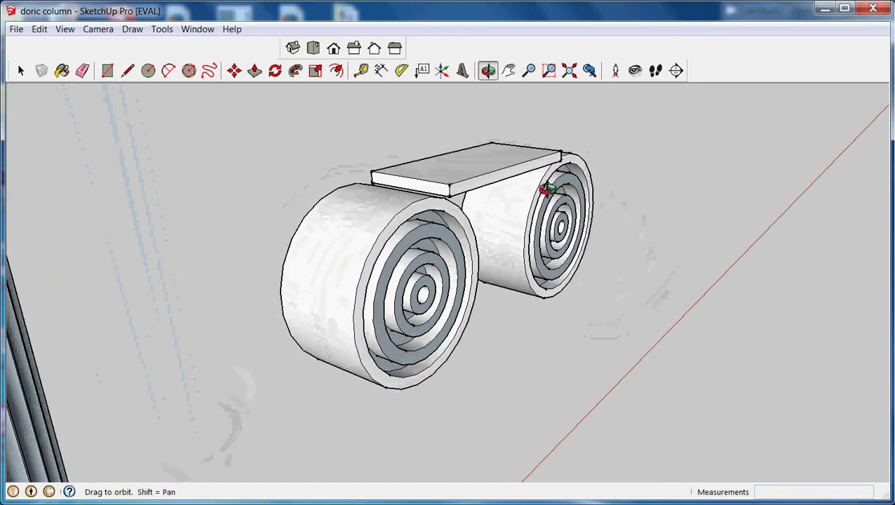
left_click(256, 71)
left_click(390, 182)
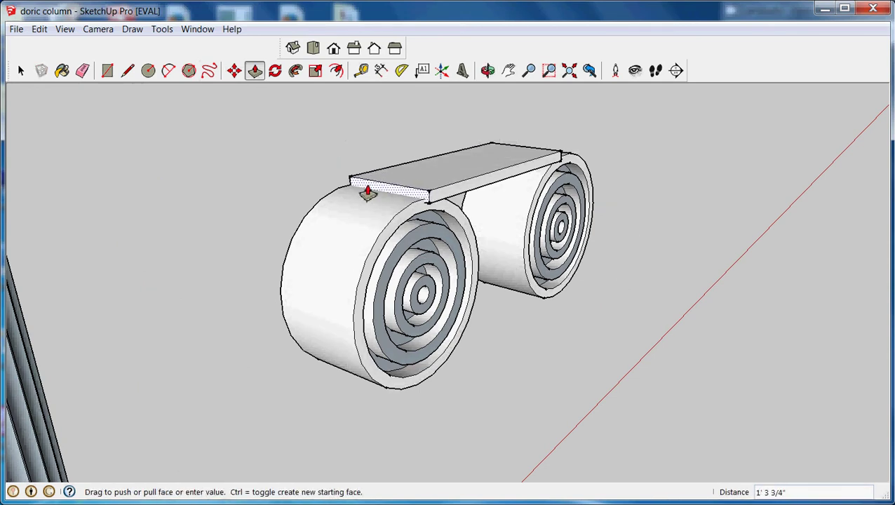
left_click_drag(366, 193, 354, 196)
left_click_drag(418, 208, 421, 201)
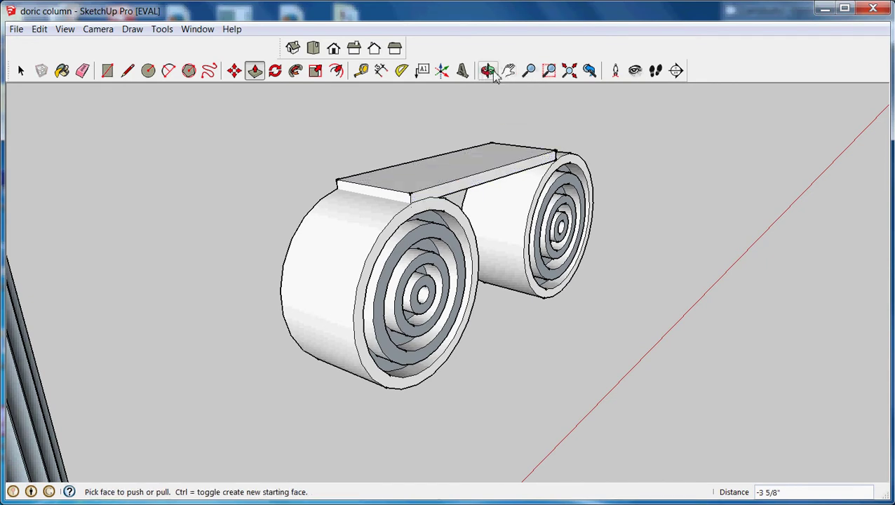
Check front and top views, then push the face below the top block slightly
left_click(334, 50)
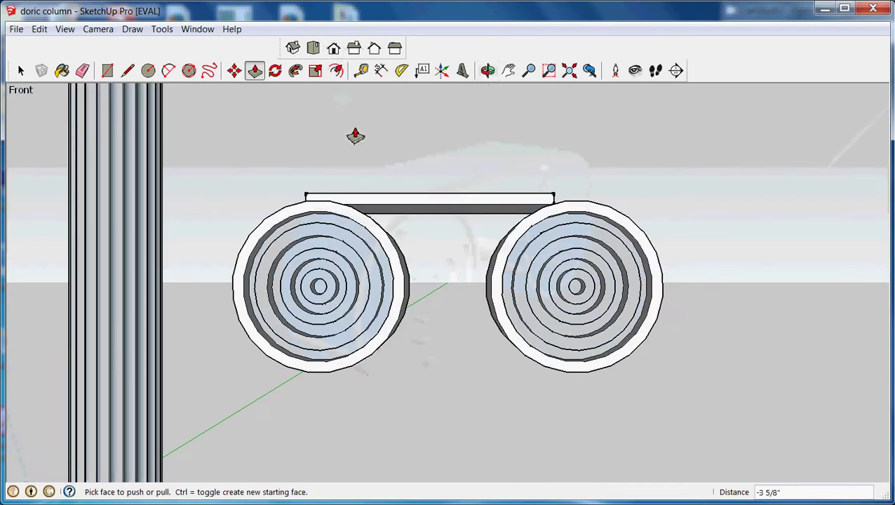
left_click(313, 49)
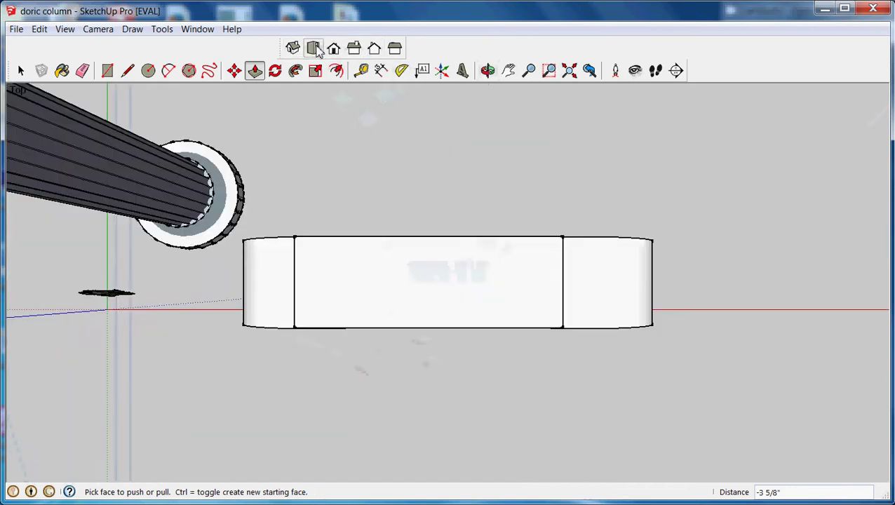
left_click(488, 70)
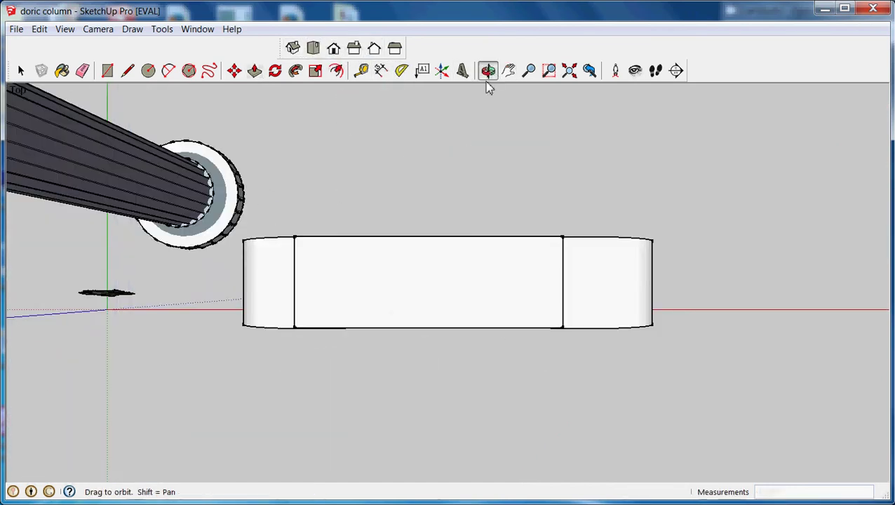
left_click_drag(406, 233, 261, 125)
left_click(254, 70)
left_click_drag(421, 267, 424, 261)
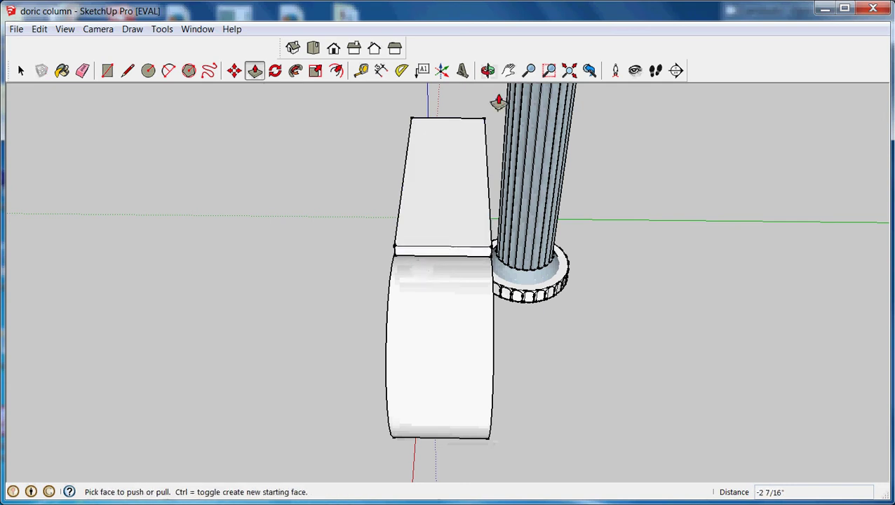
Pull the slab's right end 4 3/4" out over the right volute
left_click(314, 48)
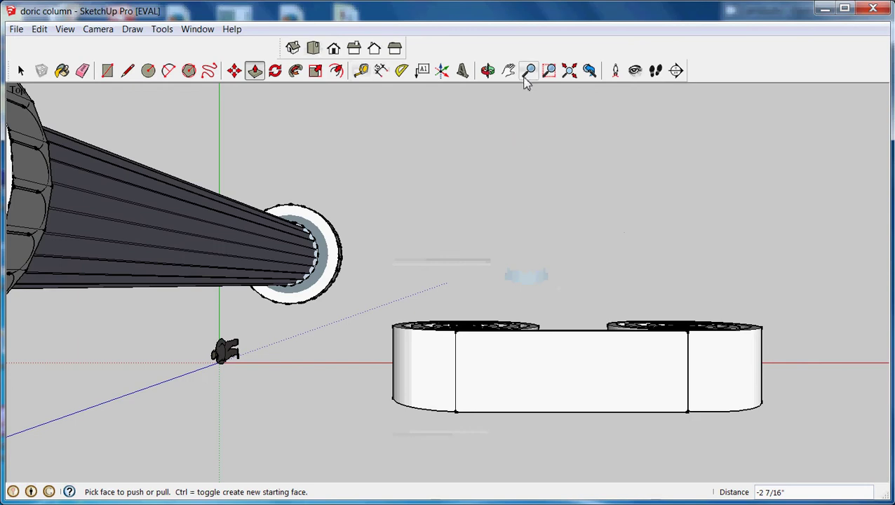
left_click(488, 70)
left_click_drag(530, 150, 343, 91)
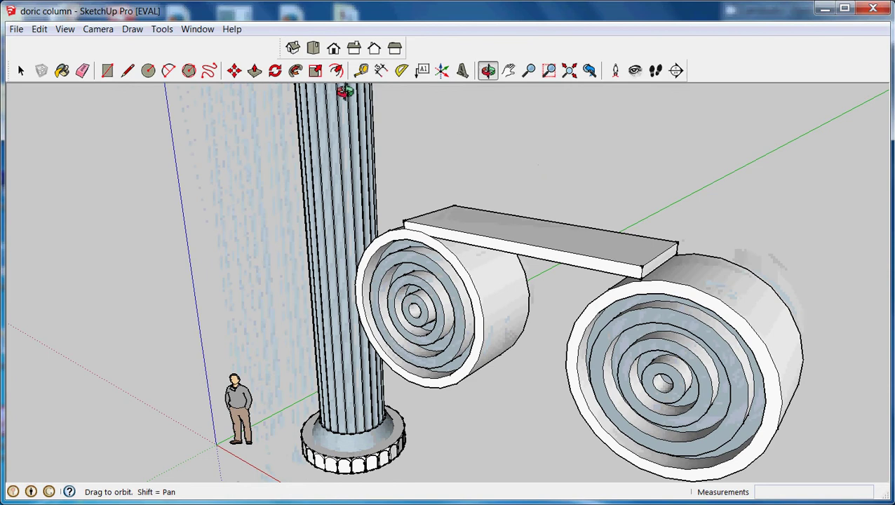
left_click(254, 70)
left_click_drag(650, 270, 685, 283)
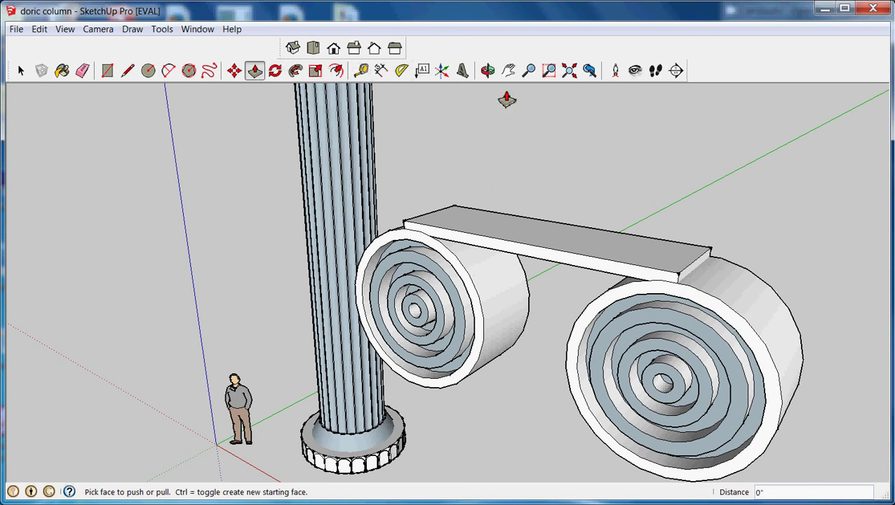
Push/Pull the slab's underside to a new depth from a near-level view
left_click(487, 70)
left_click_drag(532, 184, 549, 131)
left_click(254, 71)
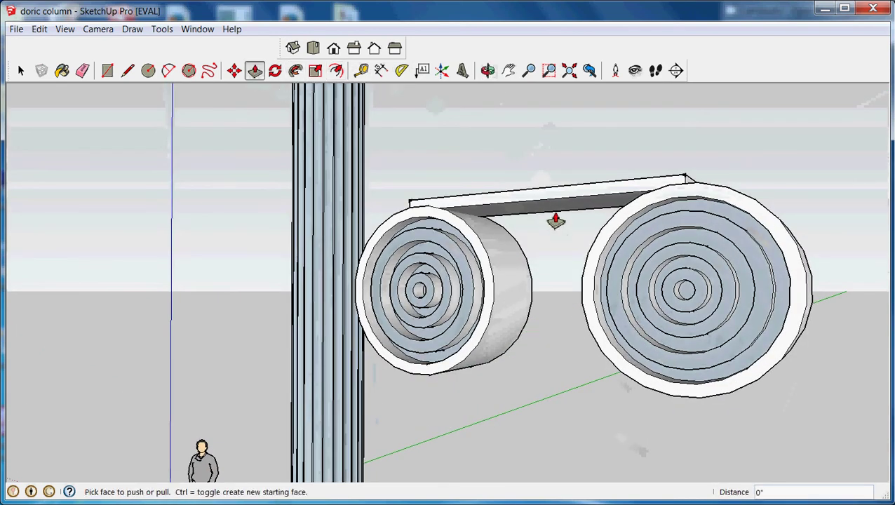
left_click(555, 218)
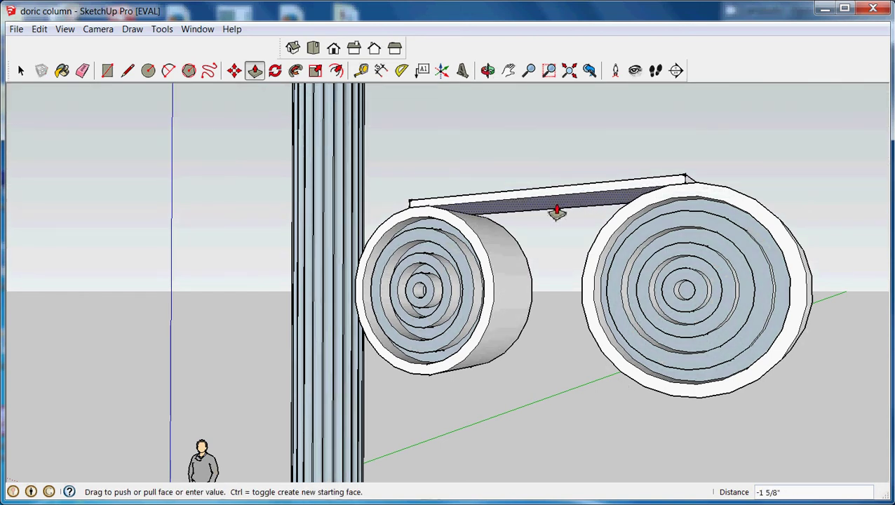
left_click(556, 213)
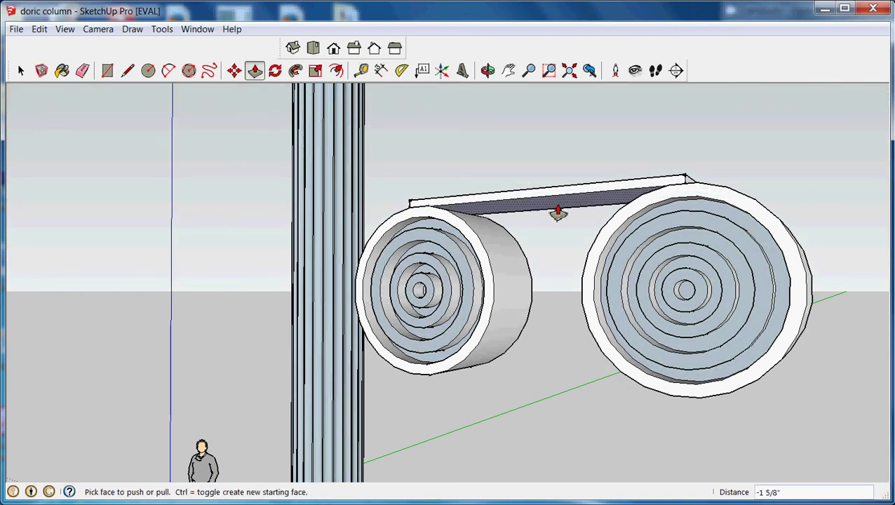
Pull the slab's top face up 2 13/16" to thicken it
left_click(488, 70)
left_click_drag(539, 138, 582, 208)
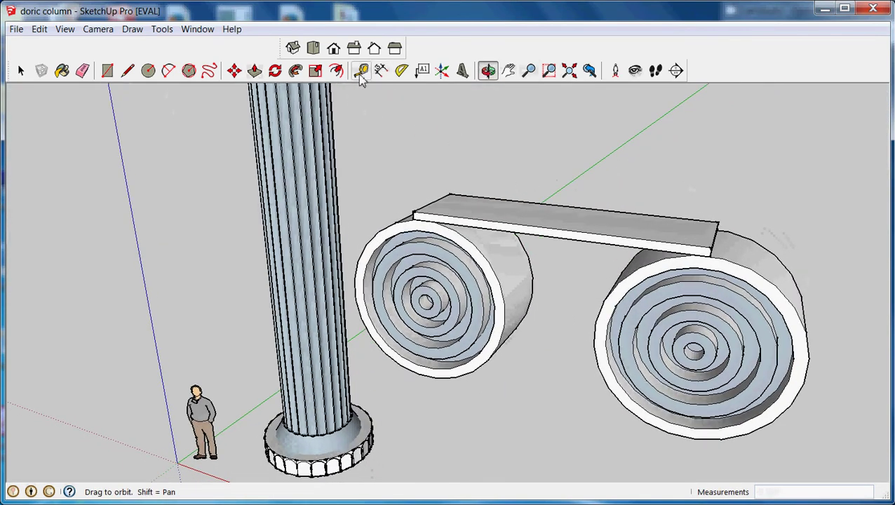
left_click(255, 71)
left_click(501, 205)
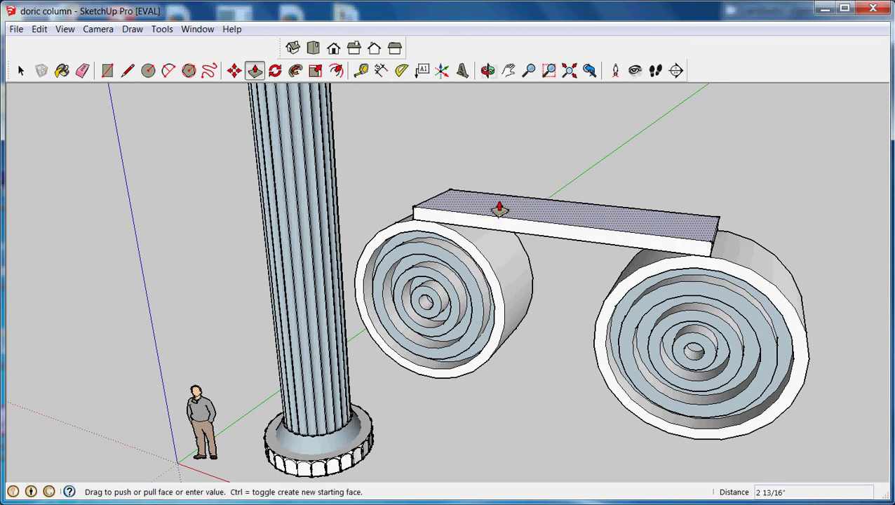
left_click(500, 208)
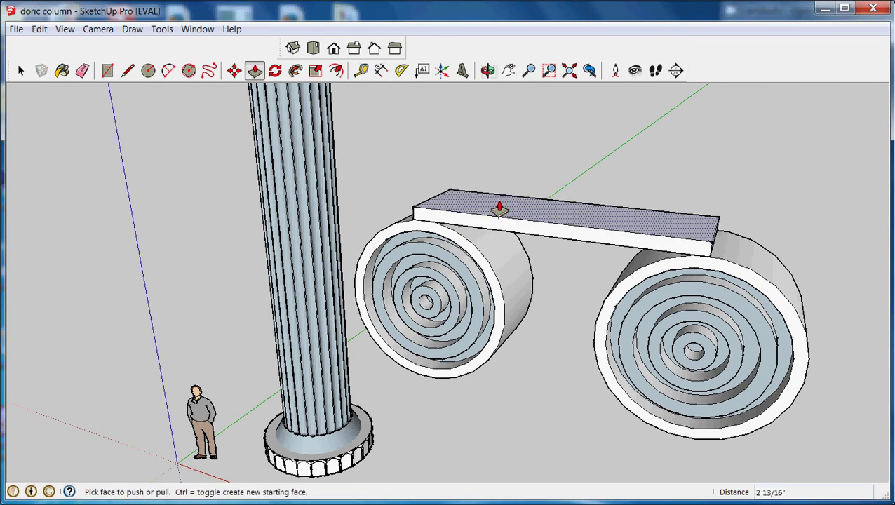
left_click(488, 70)
left_click_drag(520, 149, 701, 144)
Draw edges from the slab's right-end corners down to the right volute, closing a face
left_click(127, 70)
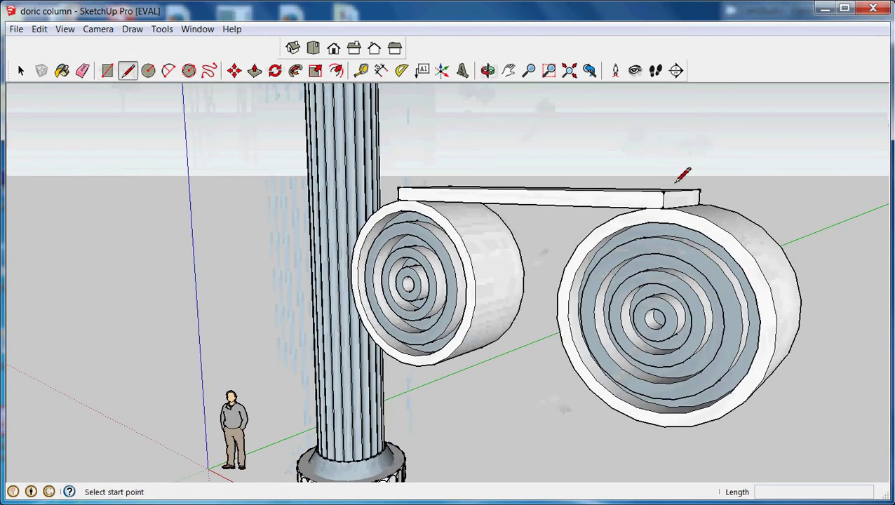
scroll(676, 181, "up", 3)
left_click(655, 200)
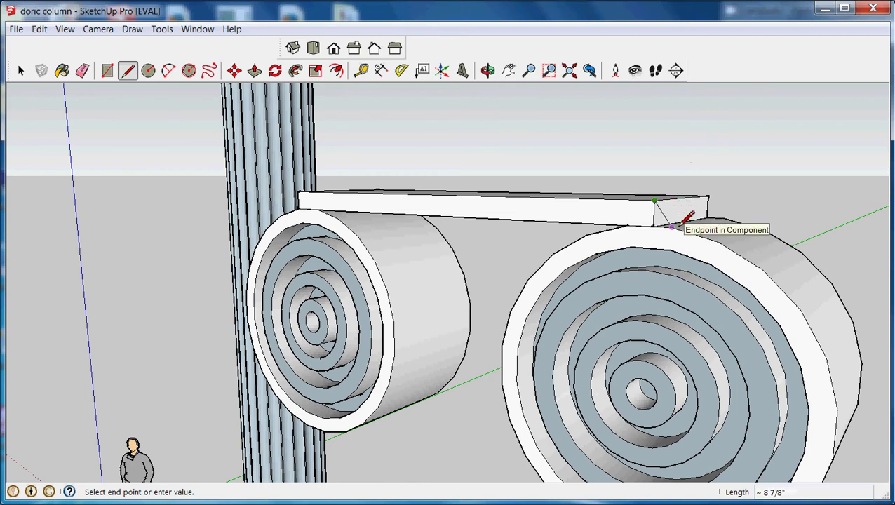
left_click(671, 226)
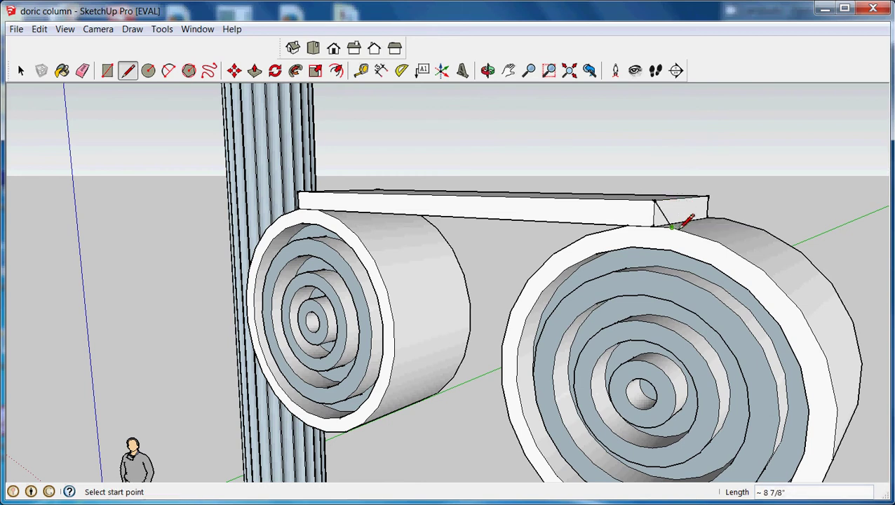
left_click(488, 70)
left_click_drag(543, 94, 451, 124)
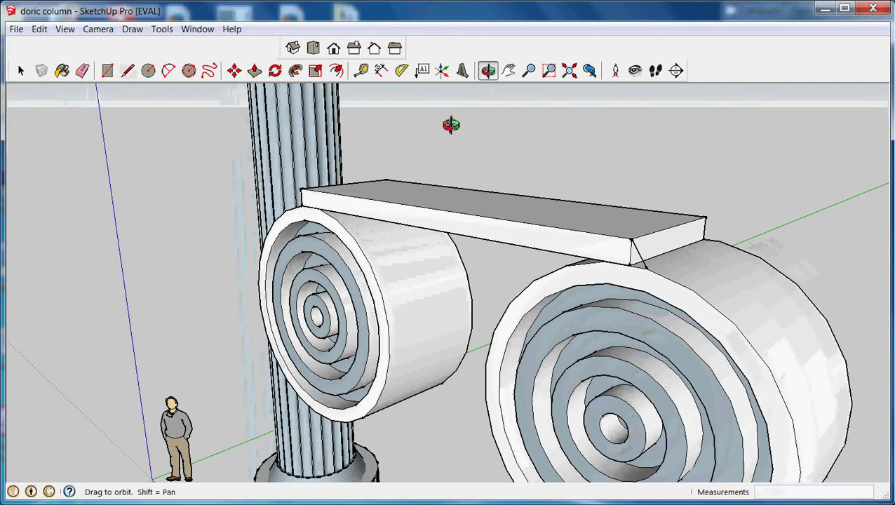
left_click(127, 70)
left_click(646, 269)
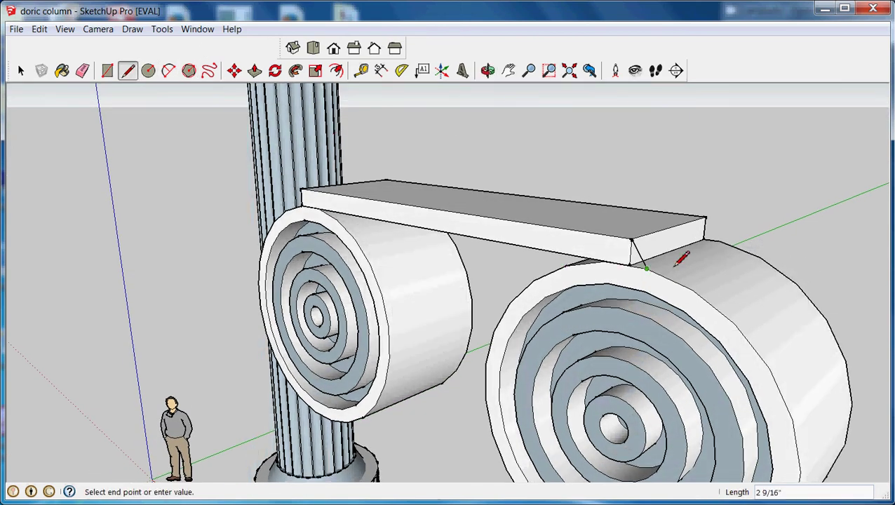
left_click(721, 241)
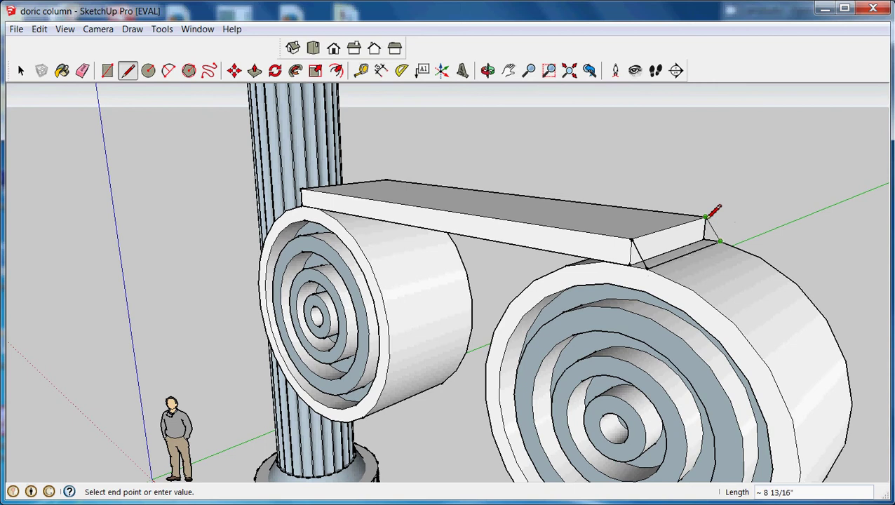
left_click(705, 217)
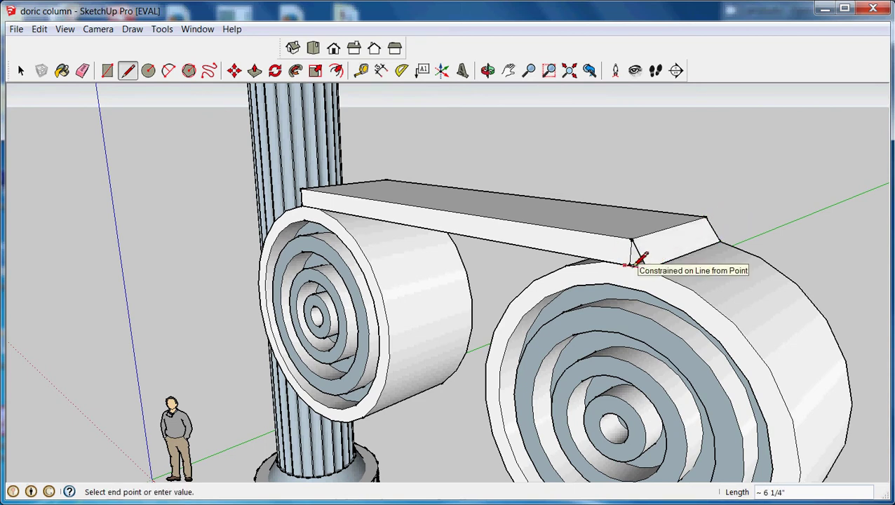
left_click(629, 265)
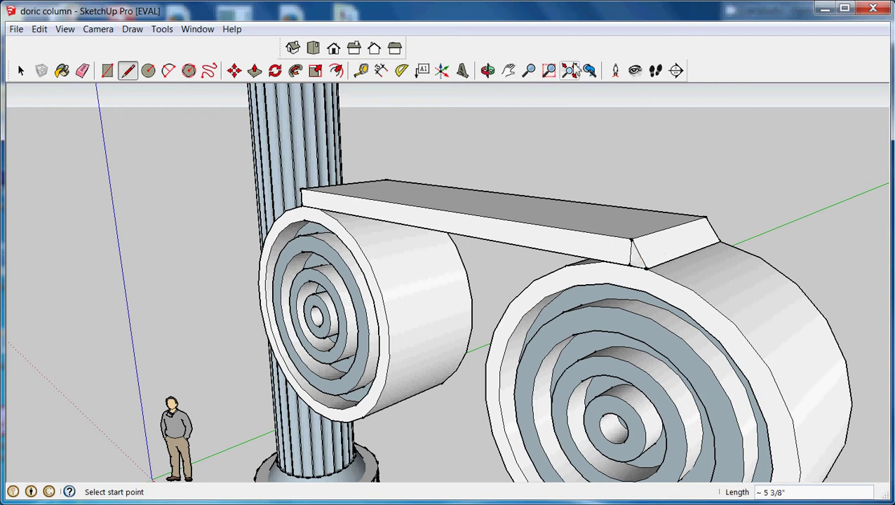
Draw an edge from a slab corner down onto the volute on the opposite side
left_click(488, 70)
left_click_drag(717, 162, 334, 186)
left_click(127, 70)
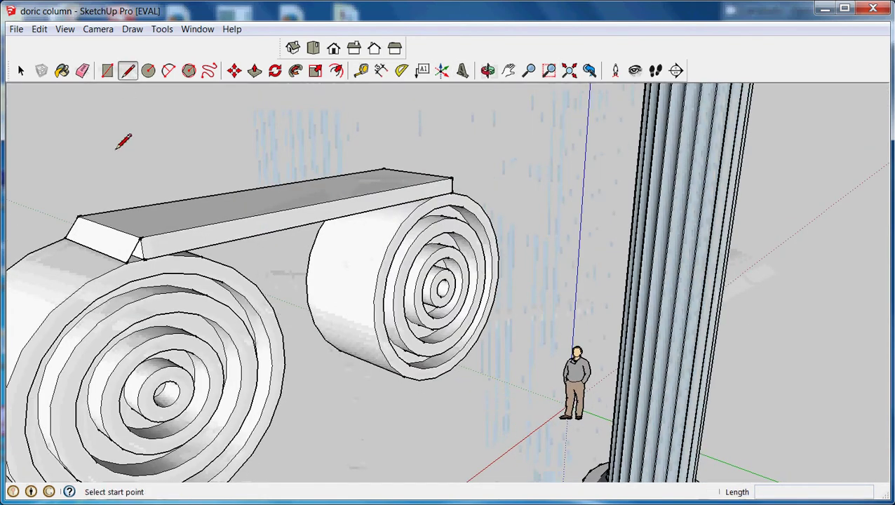
left_click(143, 258)
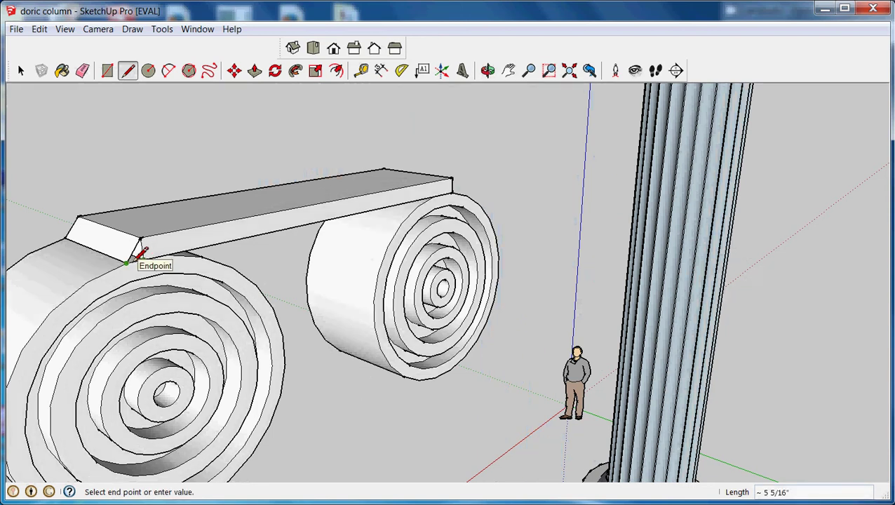
left_click(140, 257)
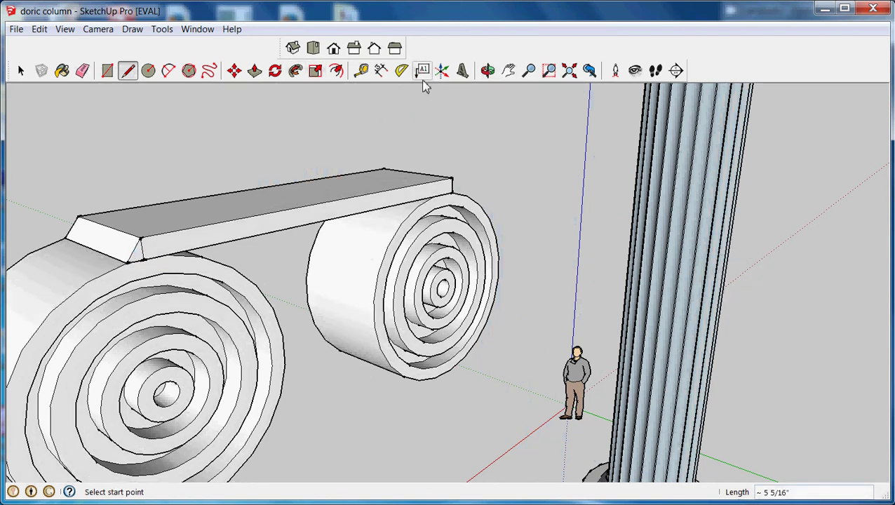
Close the left end face with edges between the slab corners and the volute midpoint
left_click(487, 70)
left_click_drag(207, 169, 420, 234)
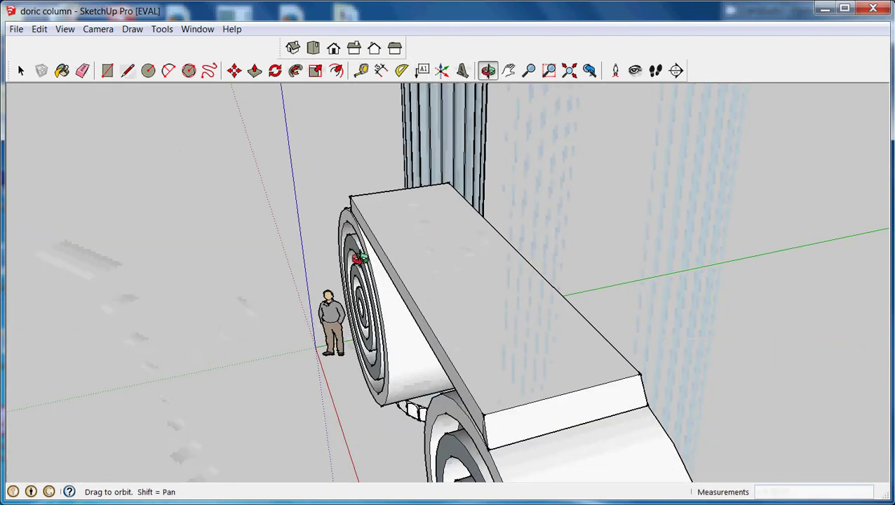
mouse_move(366, 253)
left_mouse_down()
mouse_move(561, 269)
mouse_move(539, 228)
mouse_move(424, 231)
mouse_move(433, 217)
mouse_move(412, 212)
left_mouse_up()
left_click(128, 70)
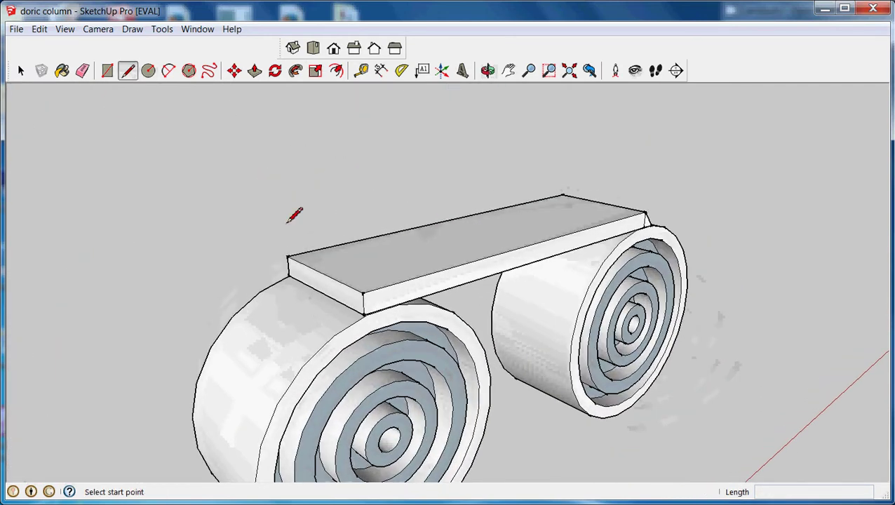
left_click(363, 293)
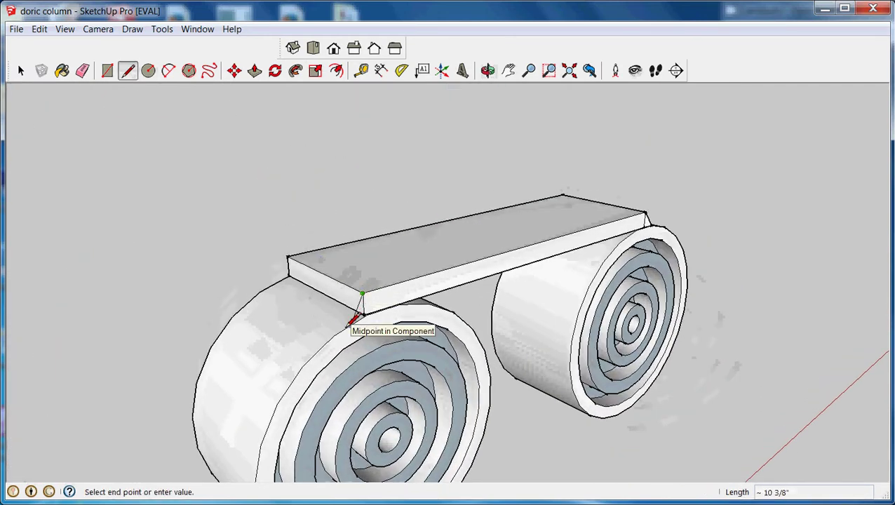
left_click(349, 323)
left_click(350, 325)
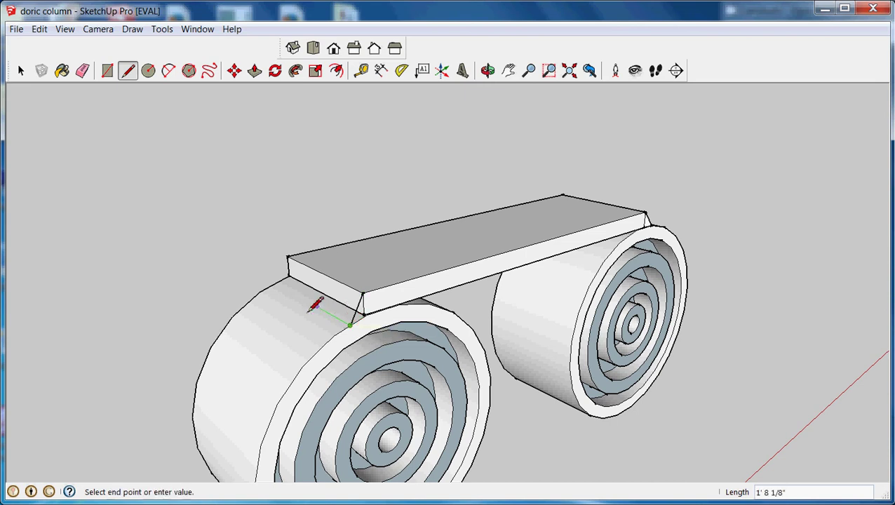
left_click(283, 284)
left_click(284, 282)
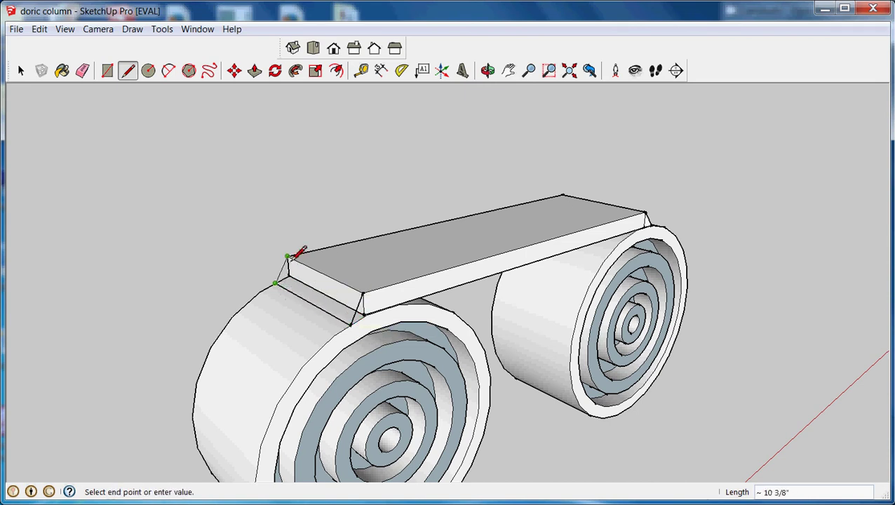
left_click(288, 265)
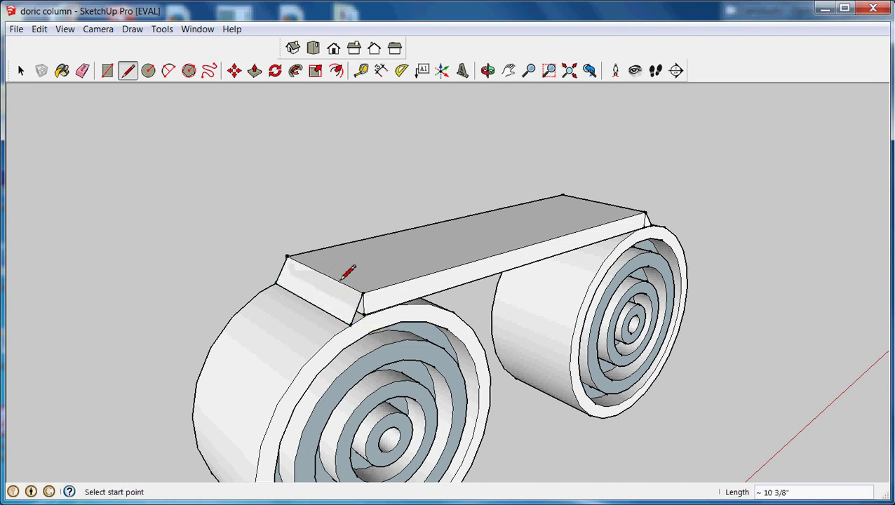
left_click(354, 319)
Close the last gap with an edge from the volute rim to the slab corner
left_click(487, 70)
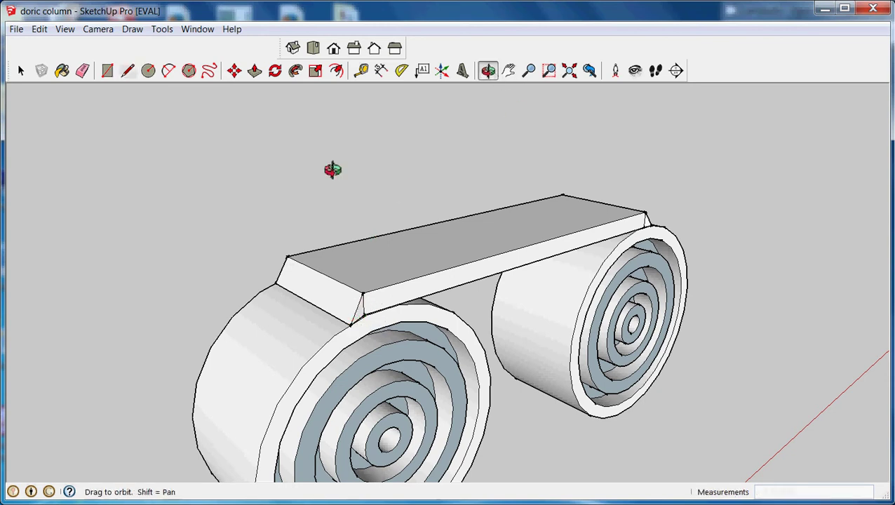
left_click_drag(295, 189, 225, 91)
left_click(128, 71)
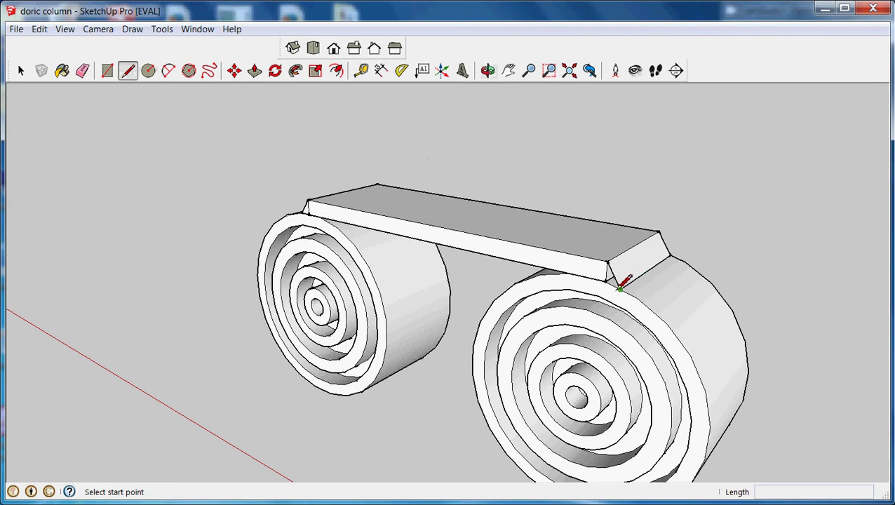
left_click(620, 288)
left_click(607, 282)
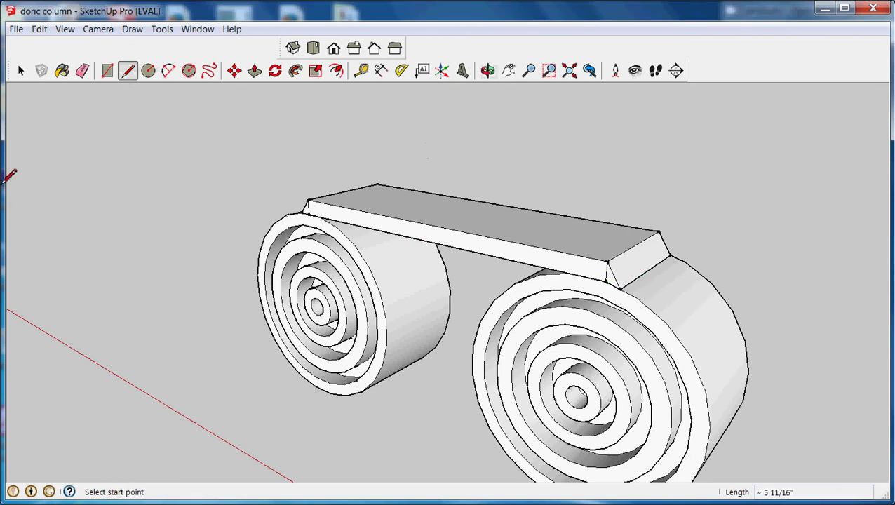
Window-select both volutes and the slab in Front view and make them the component 'ionic capital'
left_click(334, 48)
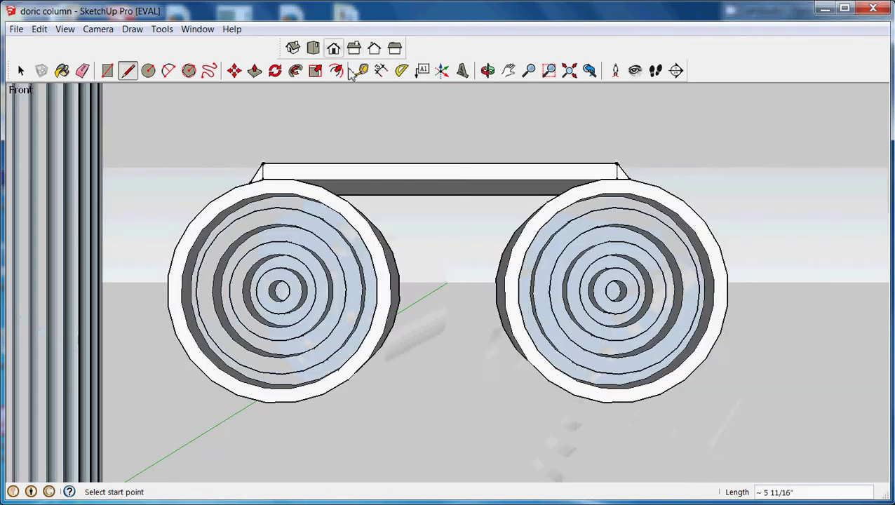
left_click(21, 71)
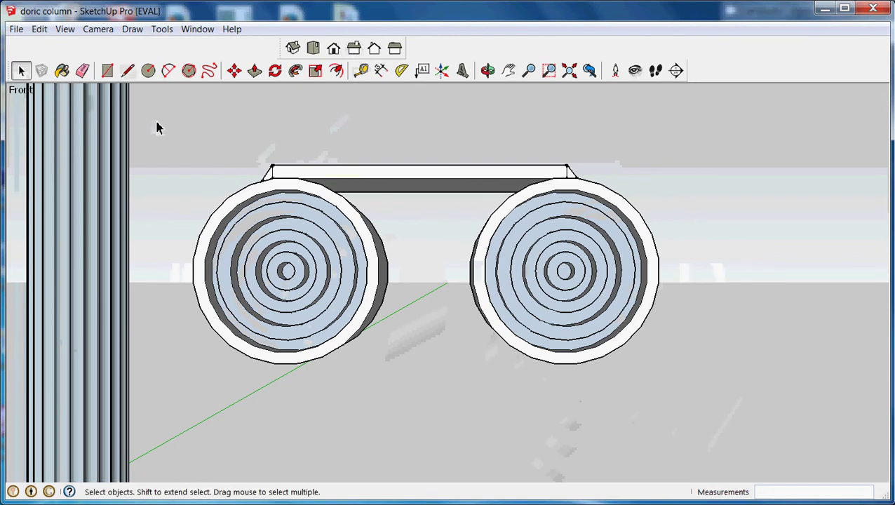
left_click_drag(170, 123, 674, 420)
left_click(39, 29)
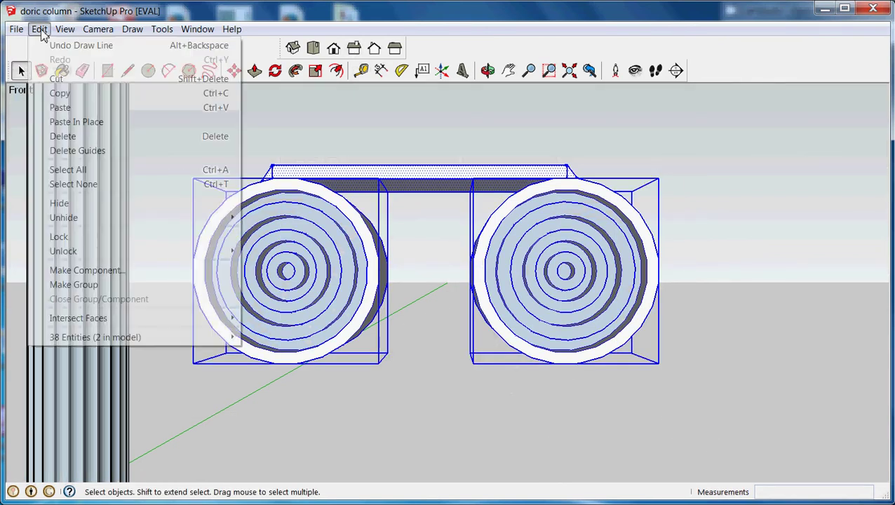
left_click(105, 271)
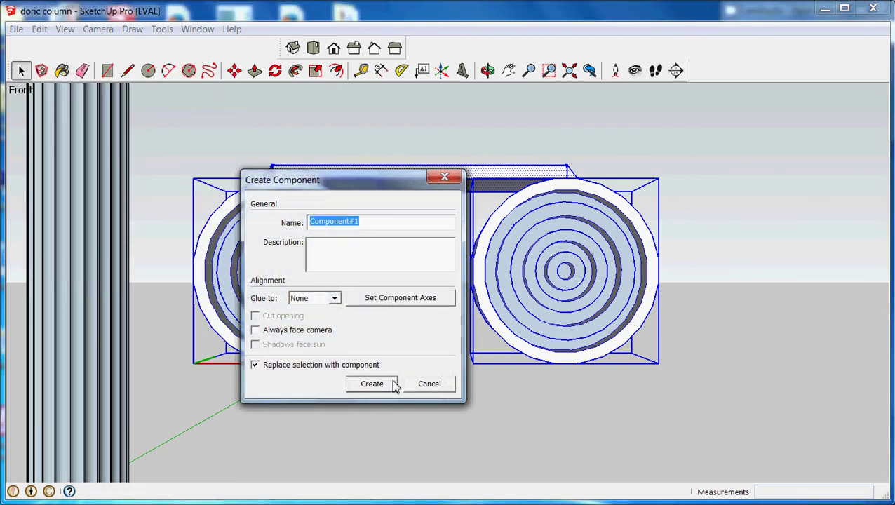
key("BackSpace")
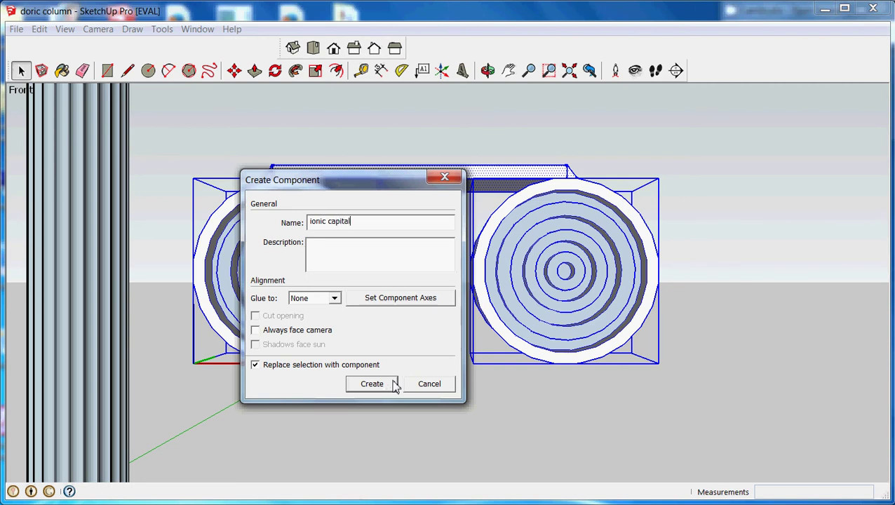
left_click(372, 385)
scroll(414, 333, "down", 5)
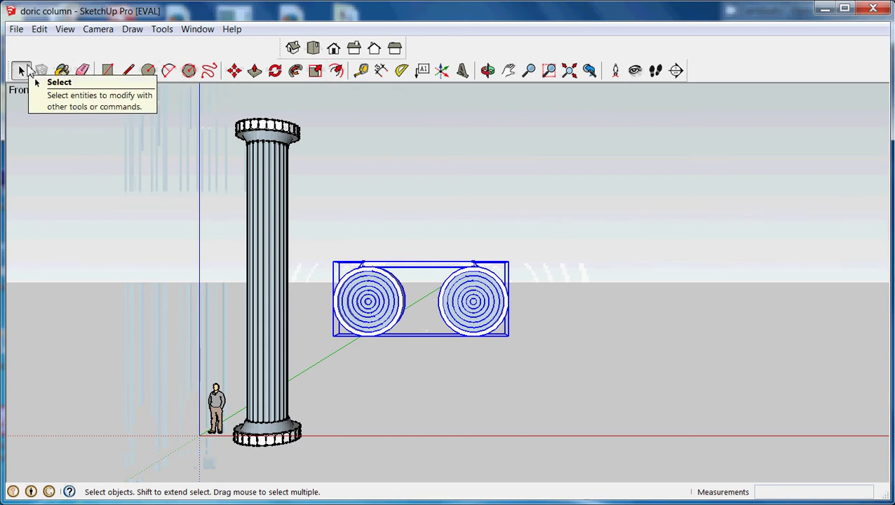
Lift the ionic capital up above the top of the column
left_click(234, 71)
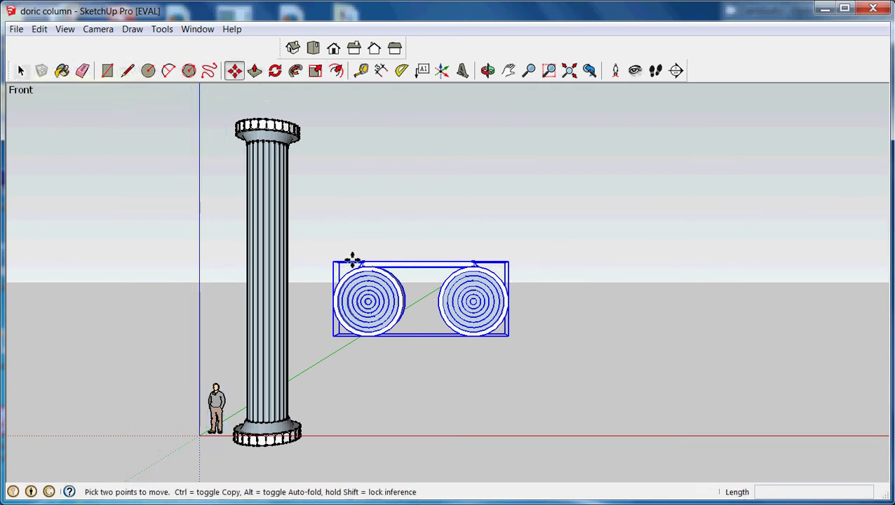
left_click_drag(370, 300, 207, 101)
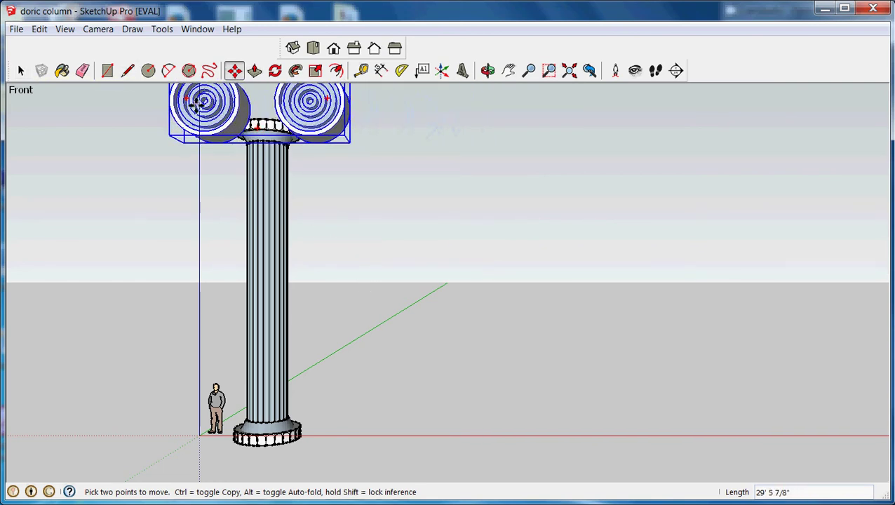
left_click(508, 70)
left_click_drag(442, 146, 453, 284)
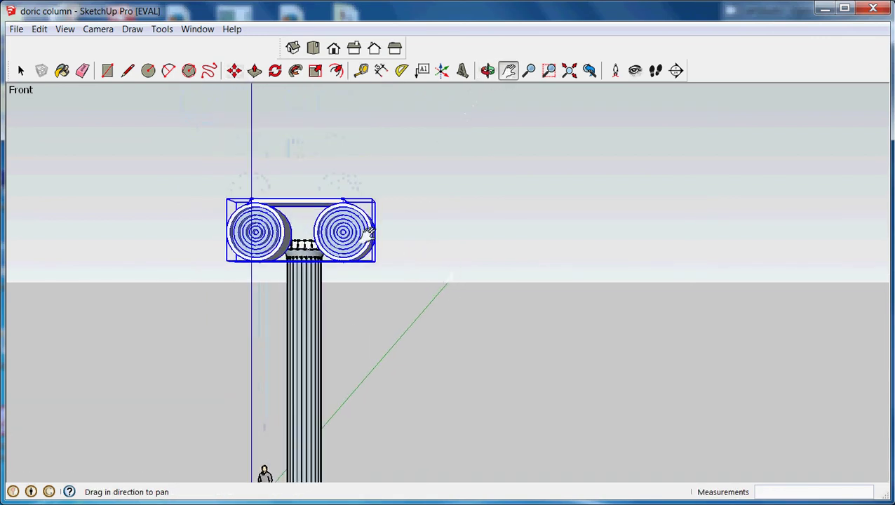
left_click(255, 70)
left_click(234, 70)
left_click_drag(258, 230, 257, 202)
Centre the capital over the column in top view, then return to front view
left_click(314, 48)
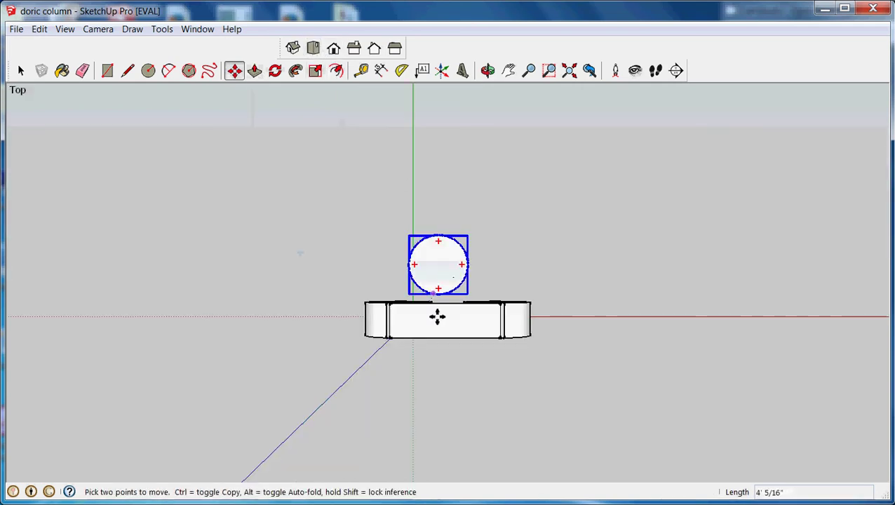
left_click_drag(436, 311, 439, 257)
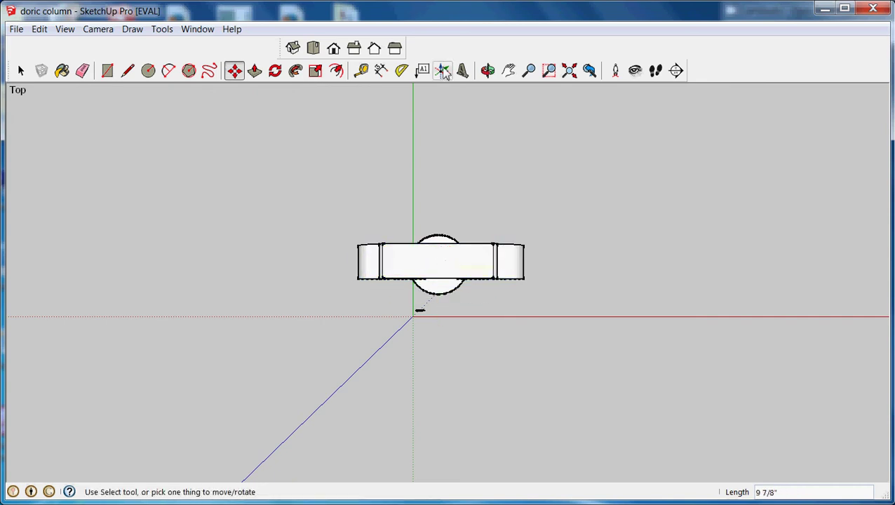
left_click(335, 52)
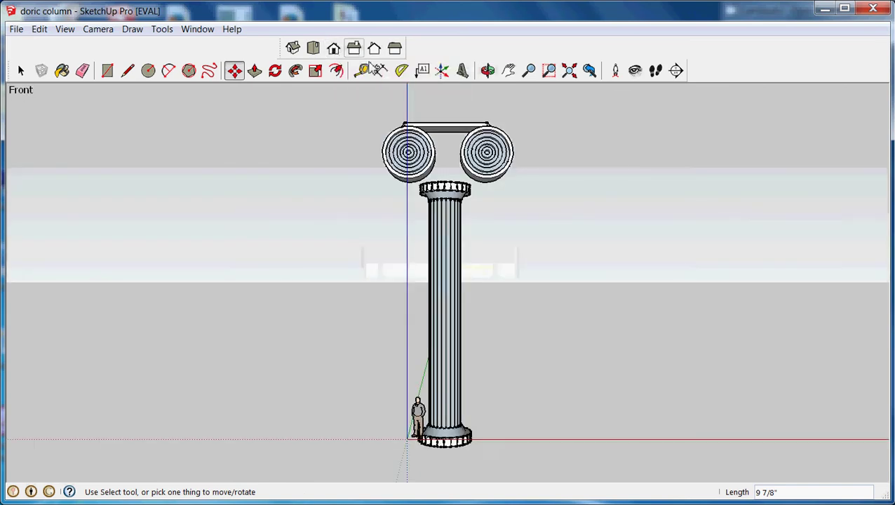
left_click(439, 126)
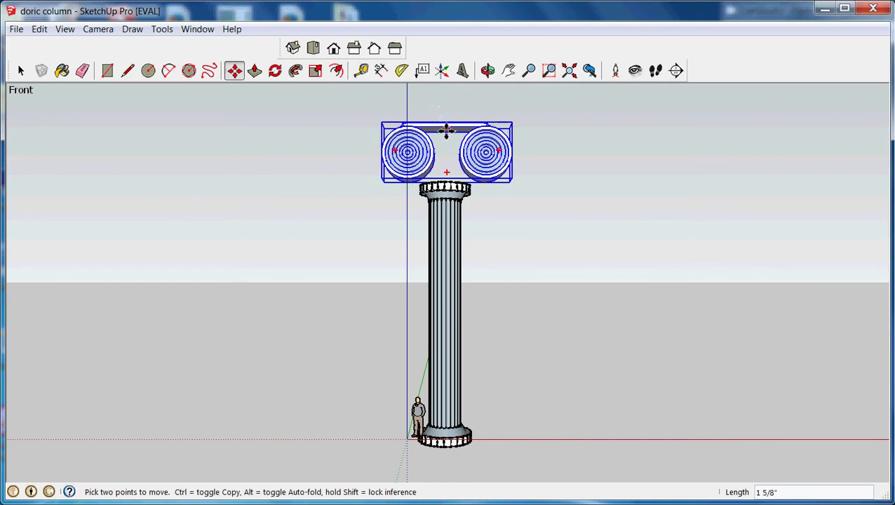
Abandon a rotate attempt and move the capital down onto the column's top
key("q")
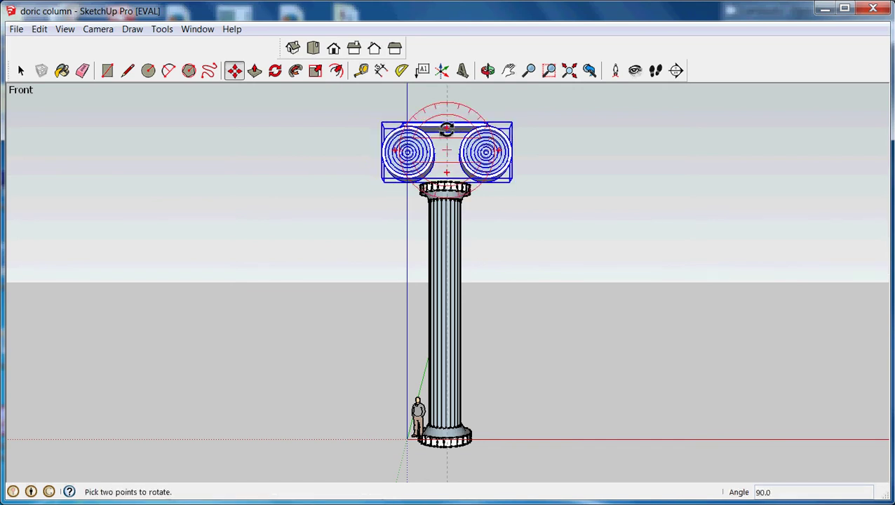
key("m")
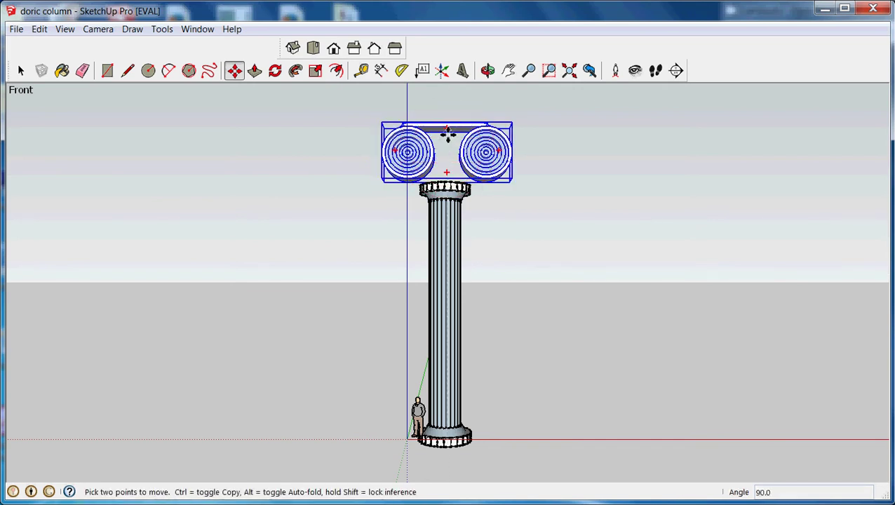
key("q")
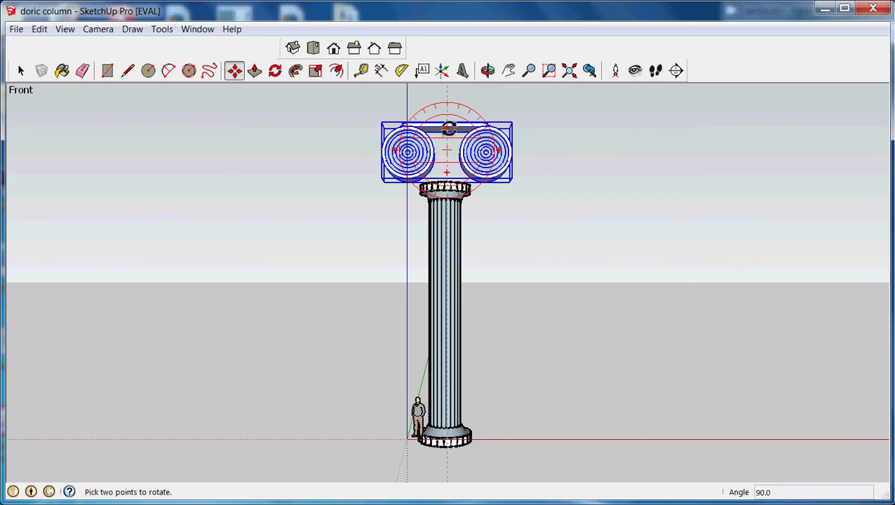
left_click(448, 129)
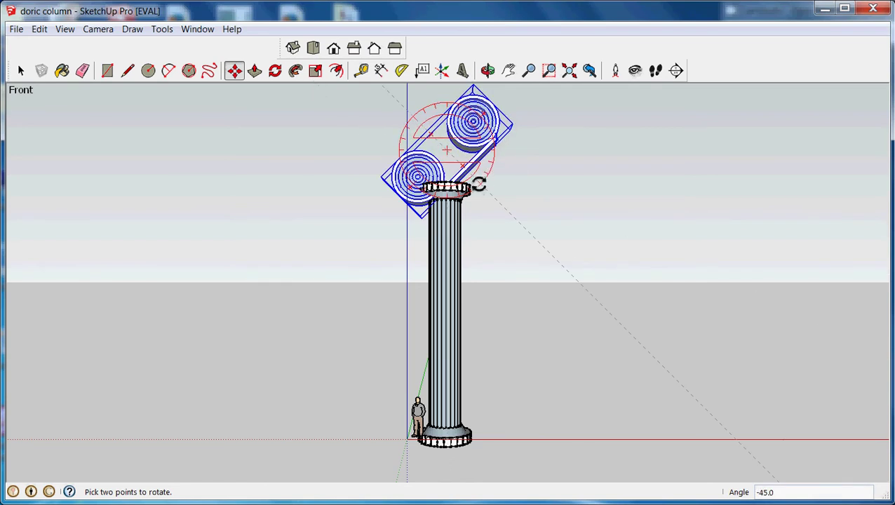
key("m")
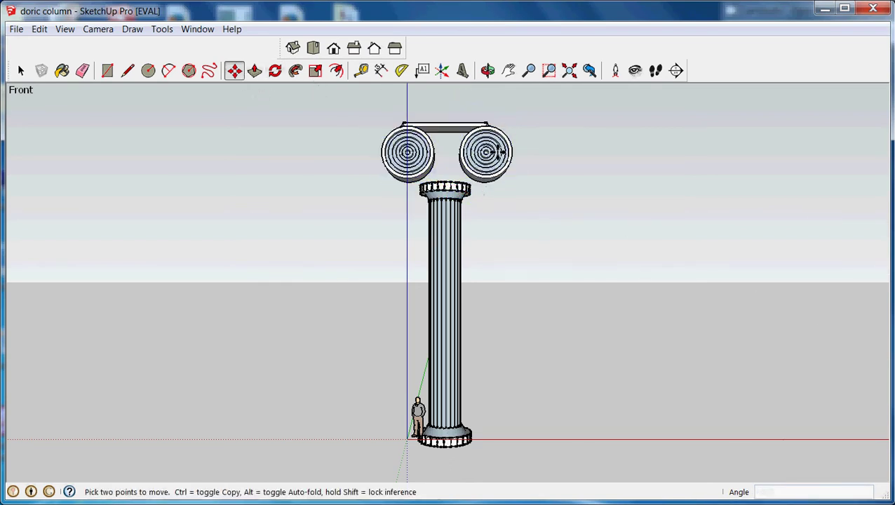
left_click(447, 126)
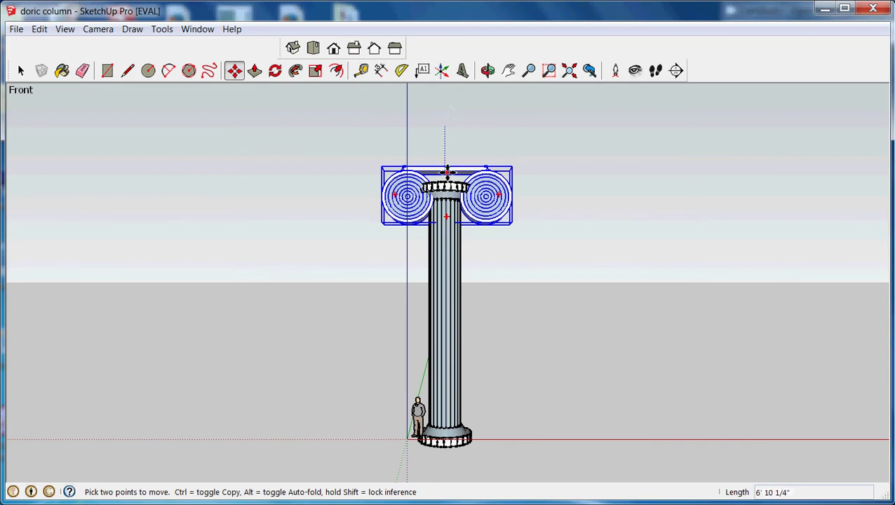
left_click(447, 179)
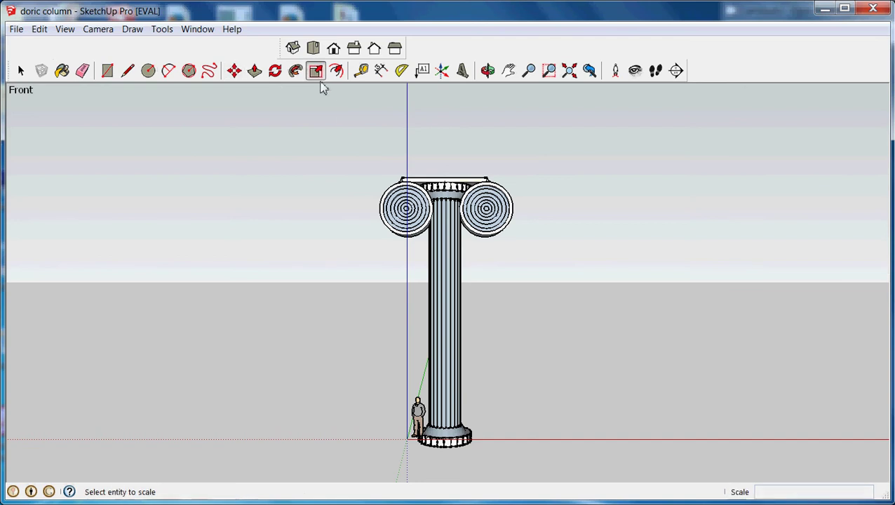
Scale the spiral-volute capital down uniformly to about 0.9 so it sits narrower over the shaft
left_click(394, 219)
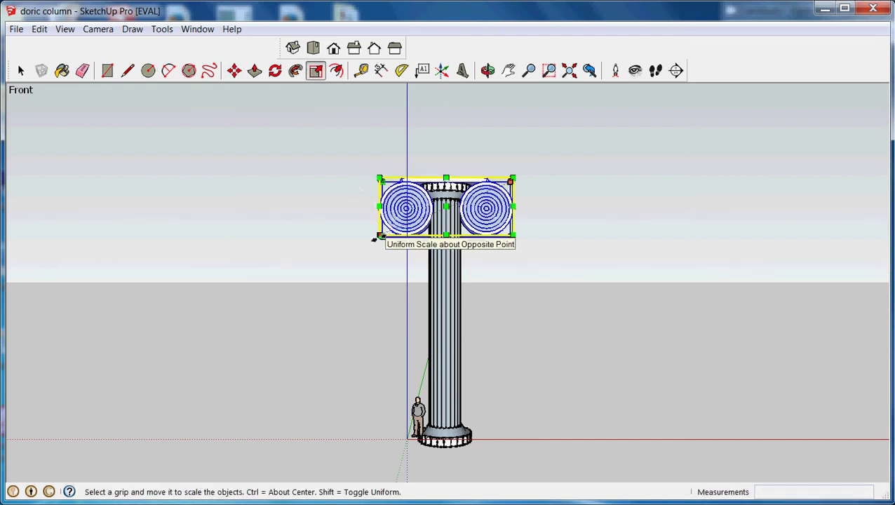
left_click_drag(380, 234, 386, 224)
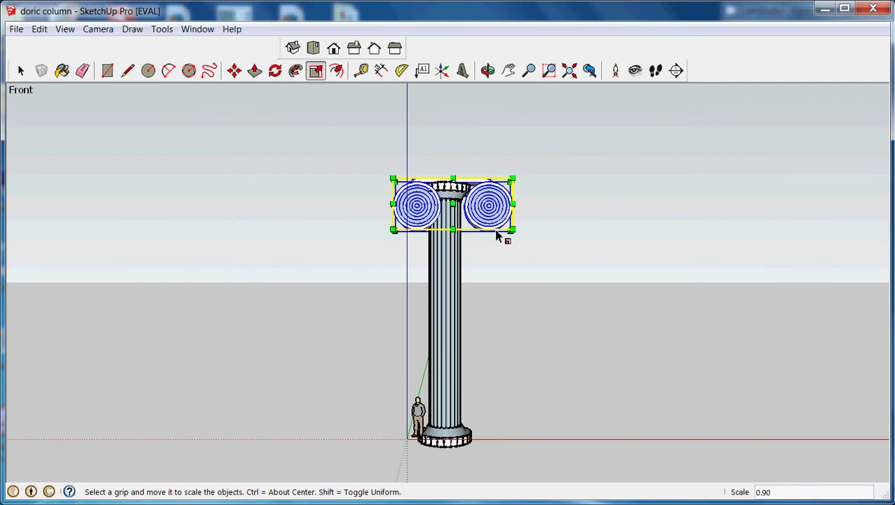
left_click_drag(514, 231, 503, 226)
left_click_drag(386, 227, 400, 221)
left_click_drag(498, 223, 489, 218)
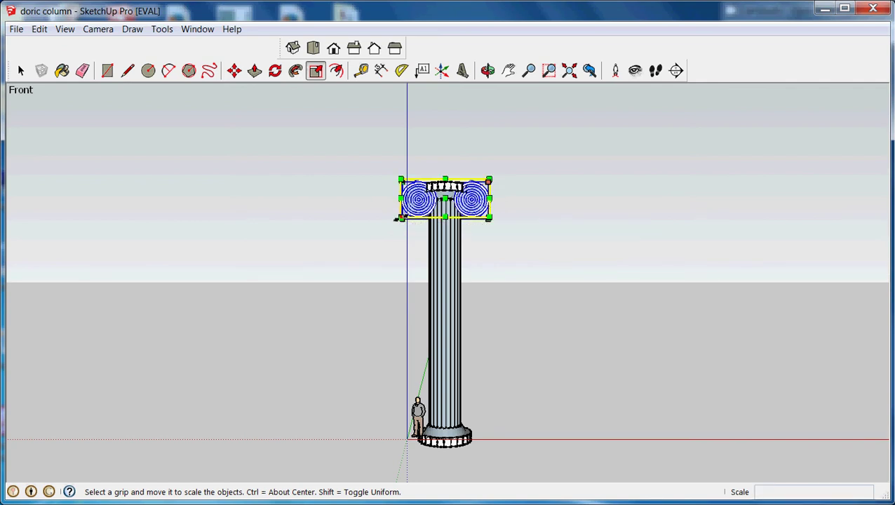
left_click_drag(401, 217, 406, 215)
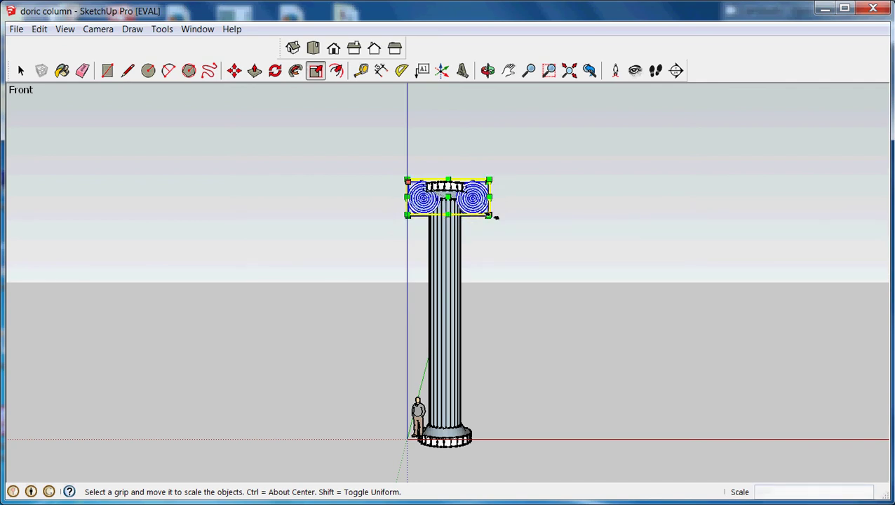
left_click_drag(494, 217, 484, 214)
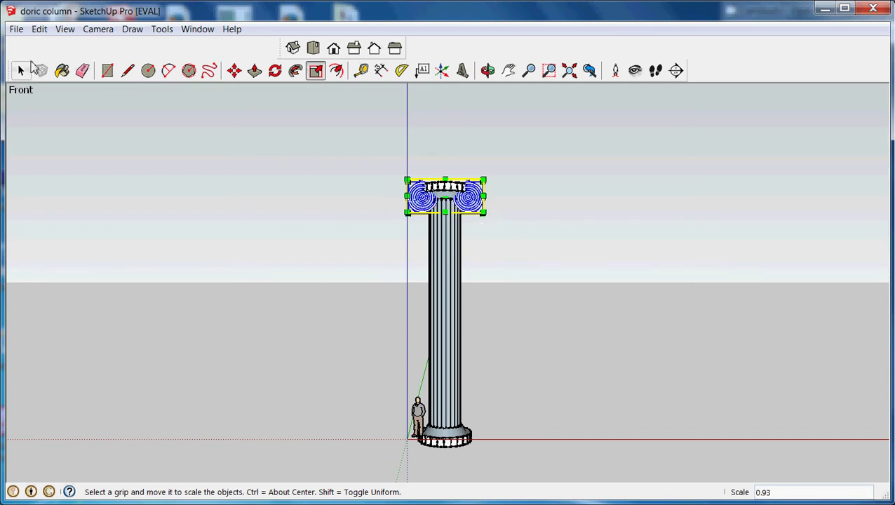
left_click(26, 70)
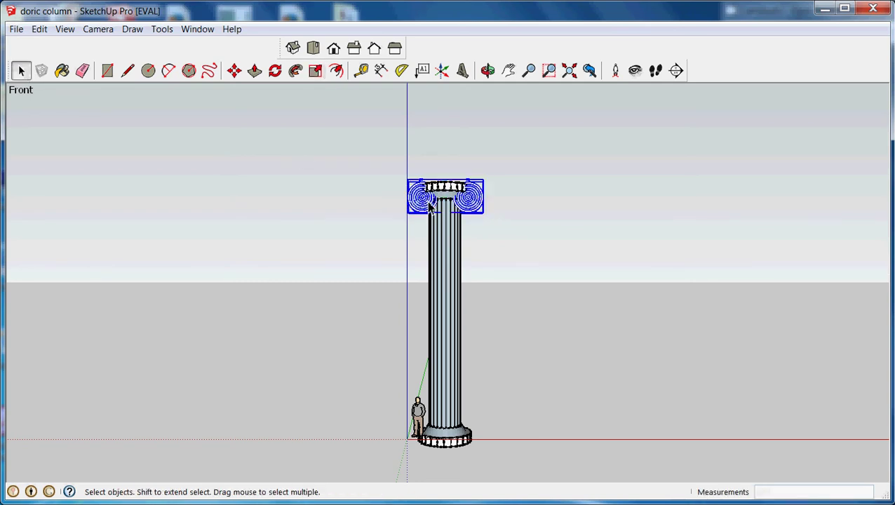
Move the capital down about 1' 2 1/2" so its volutes hug the column's upper shaft
left_click(235, 71)
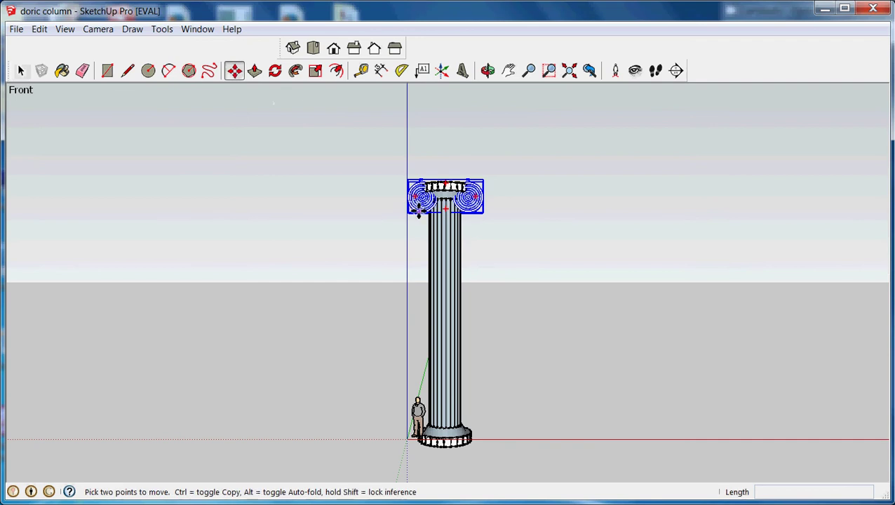
scroll(420, 202, "down", 2)
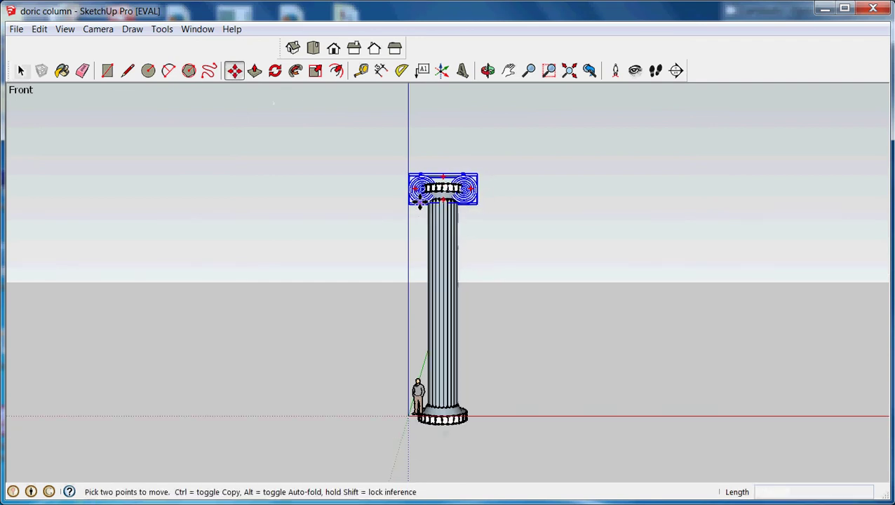
scroll(420, 203, "up", 5)
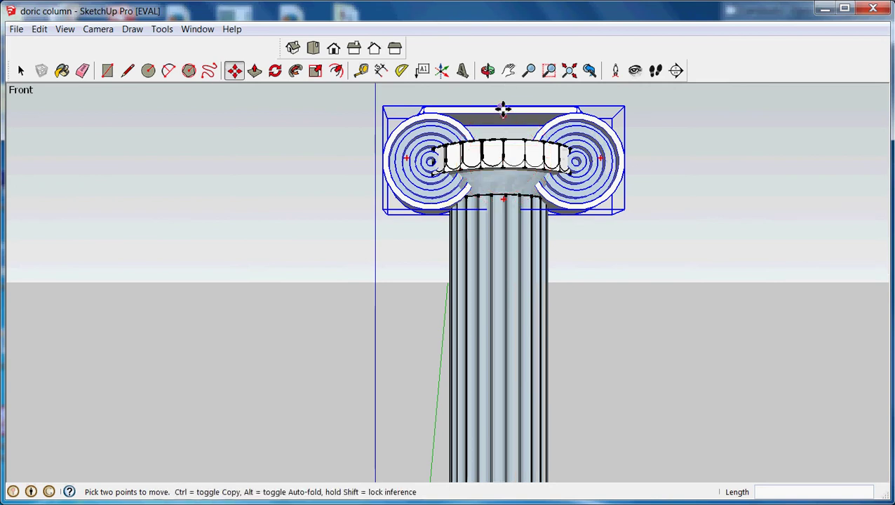
left_click(504, 108)
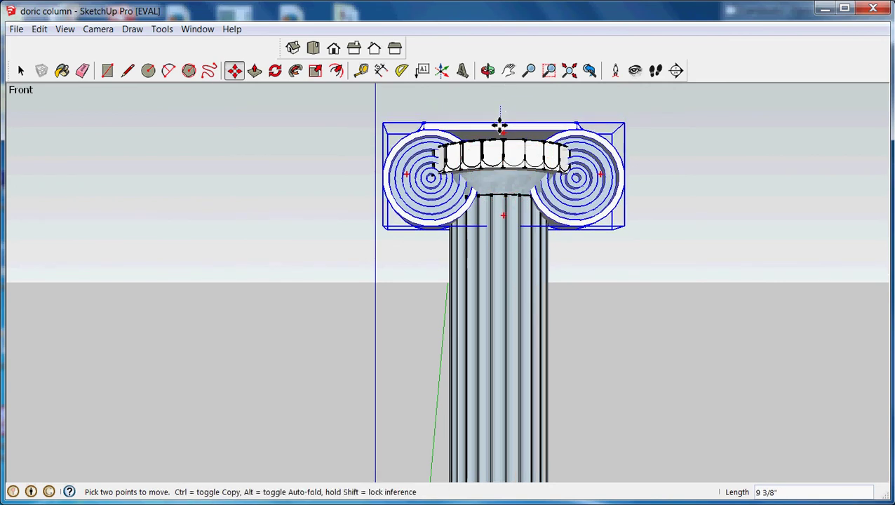
left_click(497, 133)
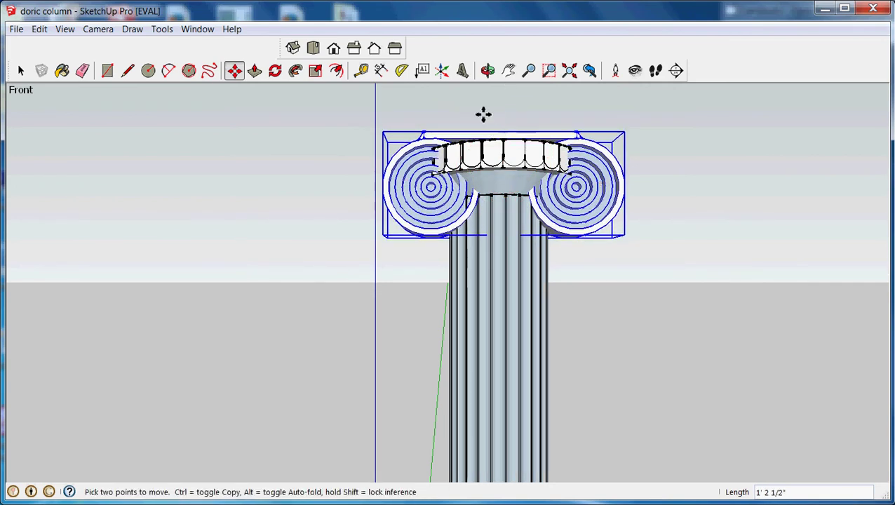
left_click(488, 70)
left_click_drag(436, 124, 520, 248)
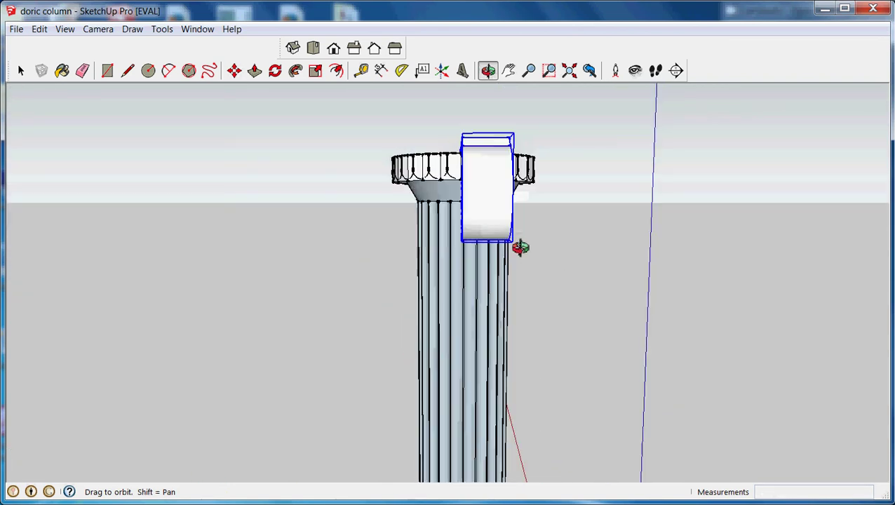
Widen the capital sideways with its side grips so the volutes spread beyond the column
left_click(315, 71)
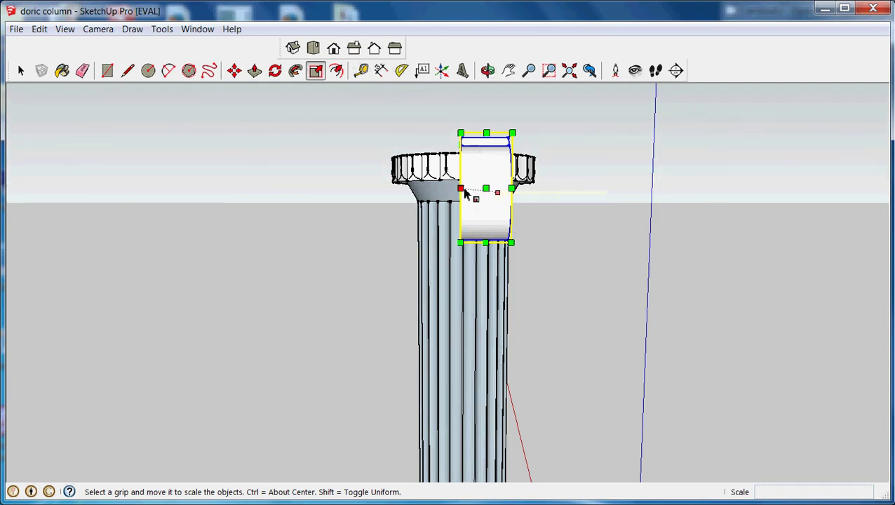
left_click_drag(461, 189, 407, 185)
left_click(488, 71)
left_click_drag(613, 157, 695, 230)
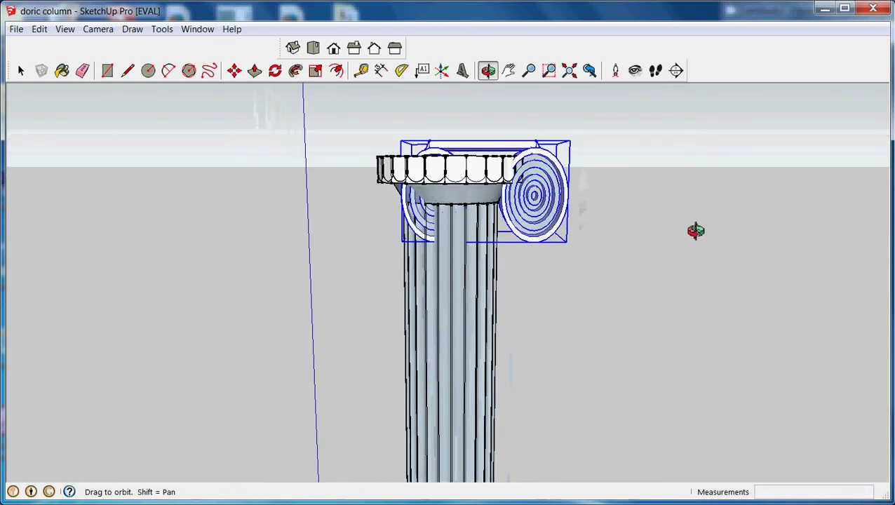
left_click(317, 73)
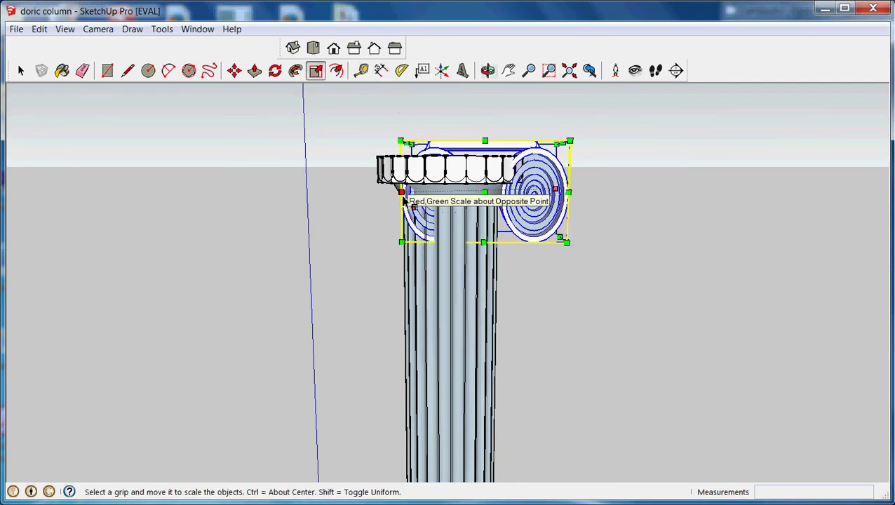
left_click_drag(404, 201, 321, 196)
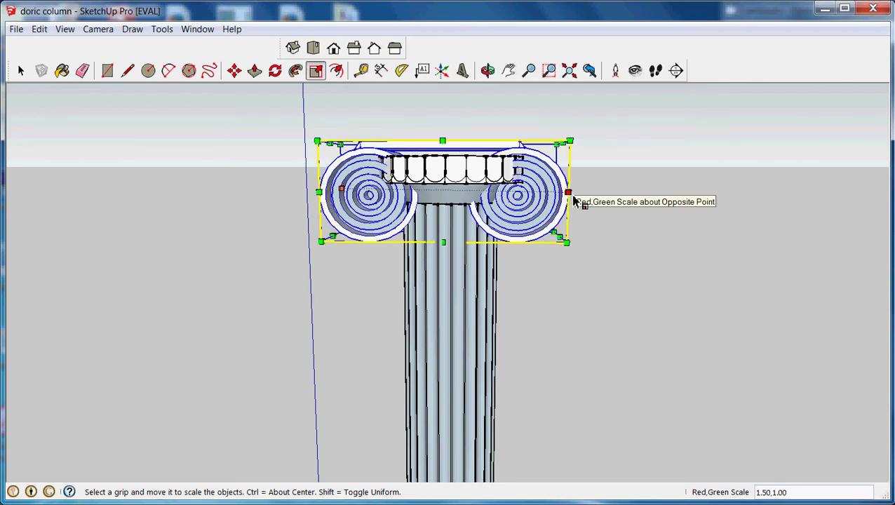
left_click_drag(577, 199, 588, 183)
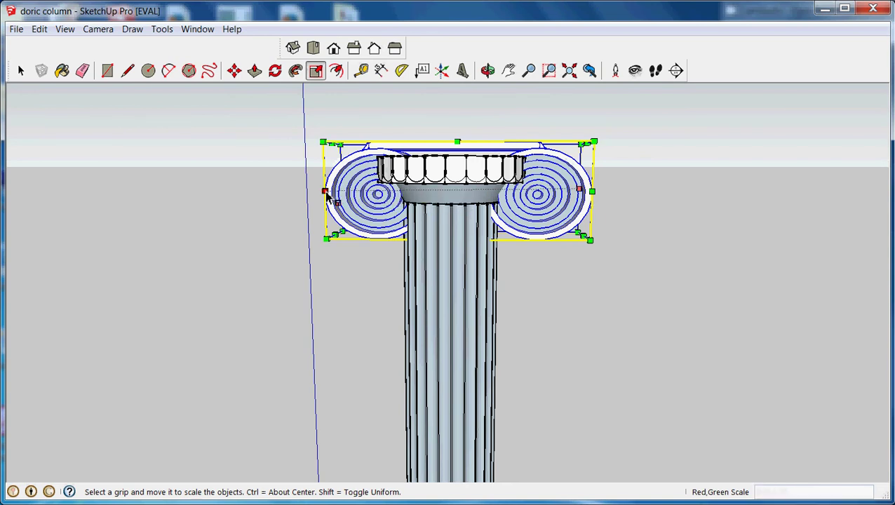
left_click_drag(325, 196, 307, 194)
Deepen the capital front to back, reaching about 1.17 × 1.81 along red and green
left_click(489, 71)
left_click_drag(299, 133, 592, 205)
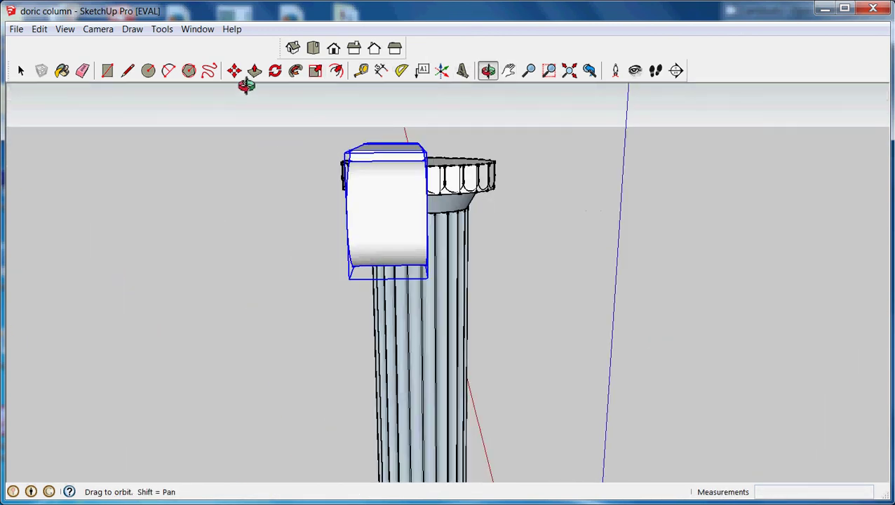
left_click(316, 70)
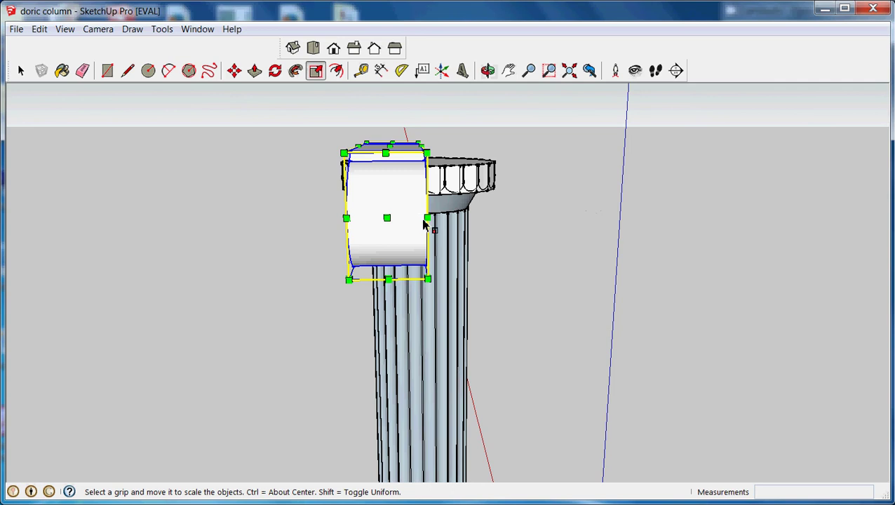
left_click_drag(433, 225, 503, 234)
left_click(488, 71)
left_click_drag(589, 140, 312, 99)
Move the capital along the red axis to centre it over the column
left_click(234, 70)
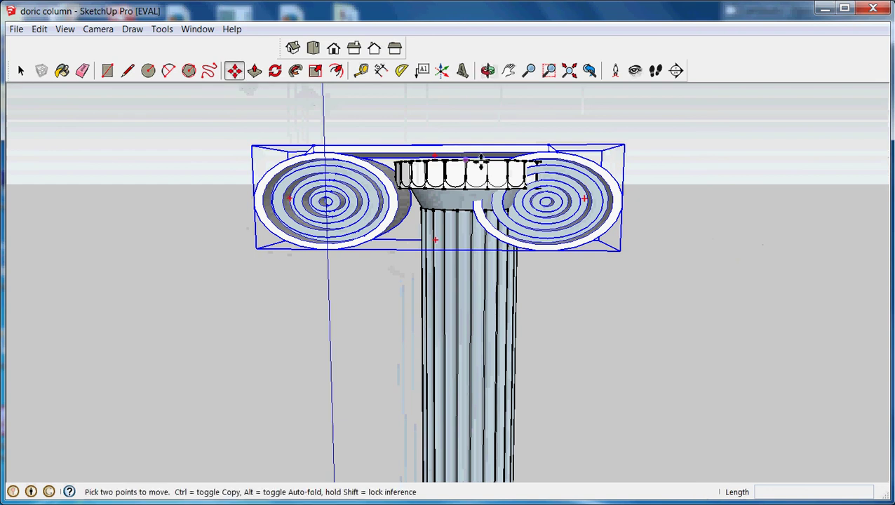
left_click(443, 150)
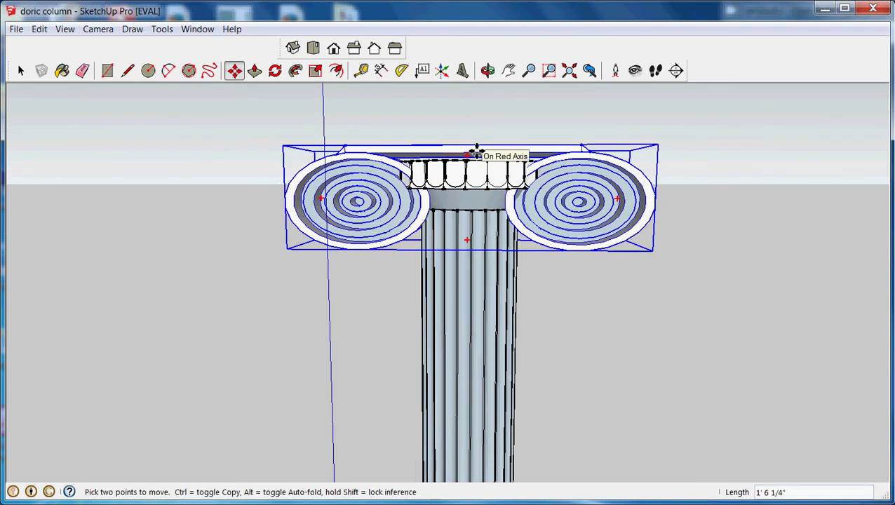
left_click(476, 151)
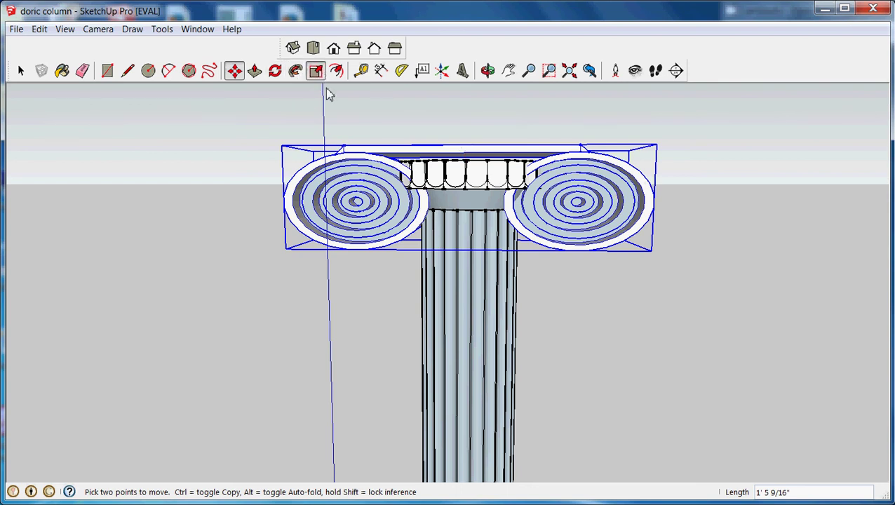
Stretch the capital taller from its bottom-centre grip to about 0.95 × 1.15, then deselect it
left_click(311, 71)
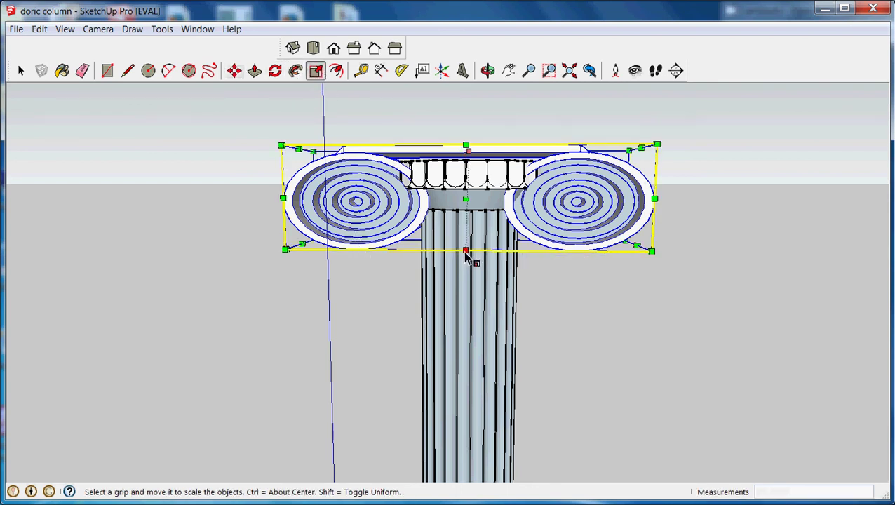
left_click_drag(466, 251, 466, 266)
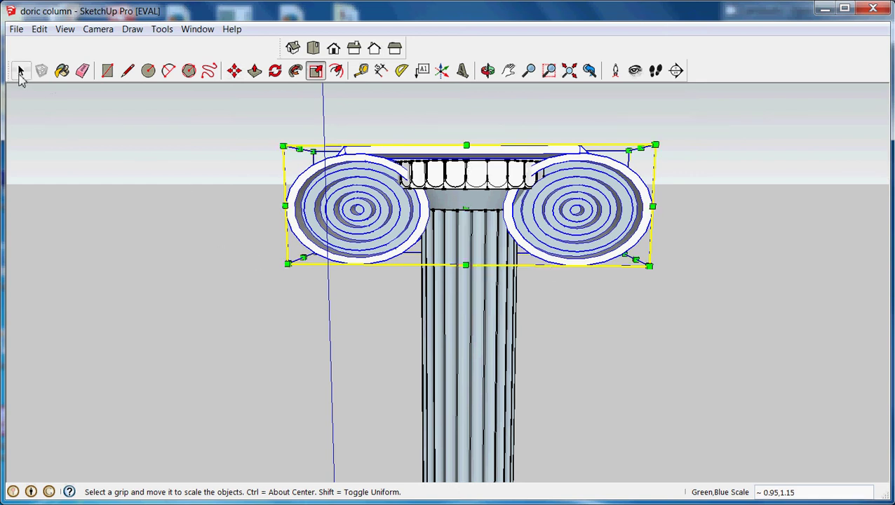
left_click(21, 70)
left_click(679, 429)
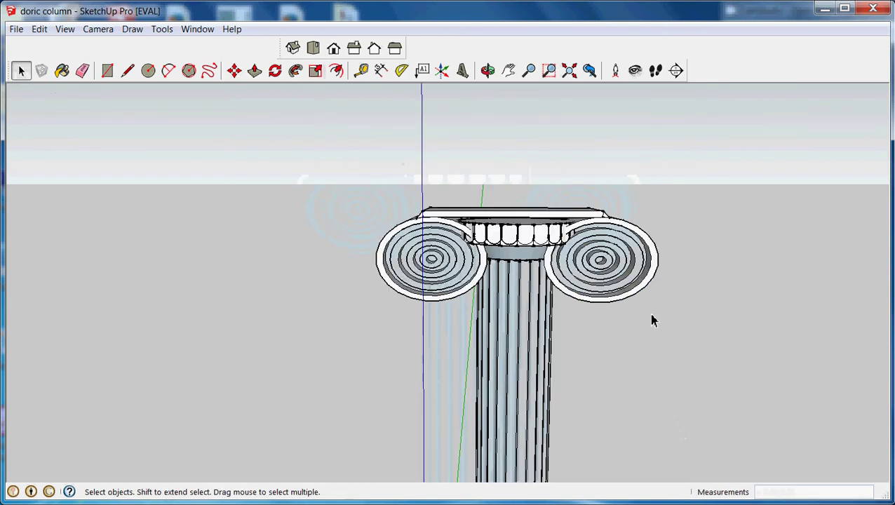
left_click(488, 70)
left_click_drag(730, 254, 678, 252)
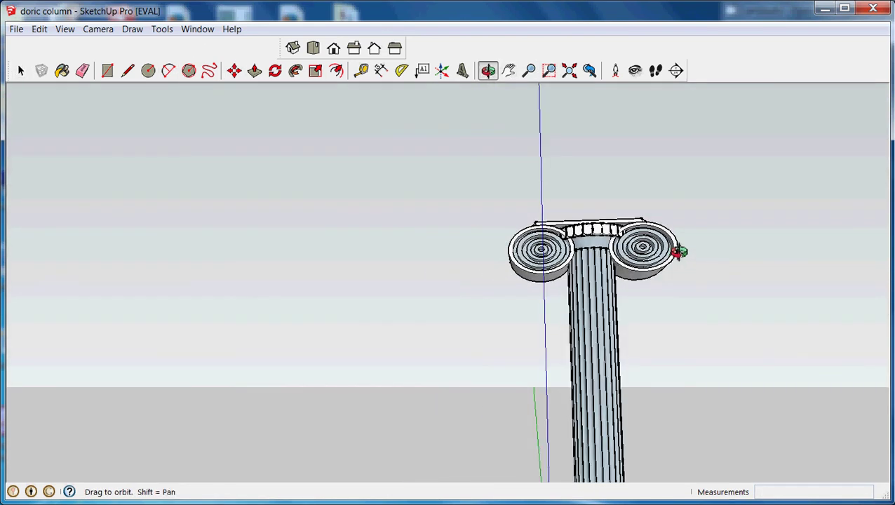
In front view, narrow the capital from its left-middle grip to Red Scale 0.87
left_click(334, 48)
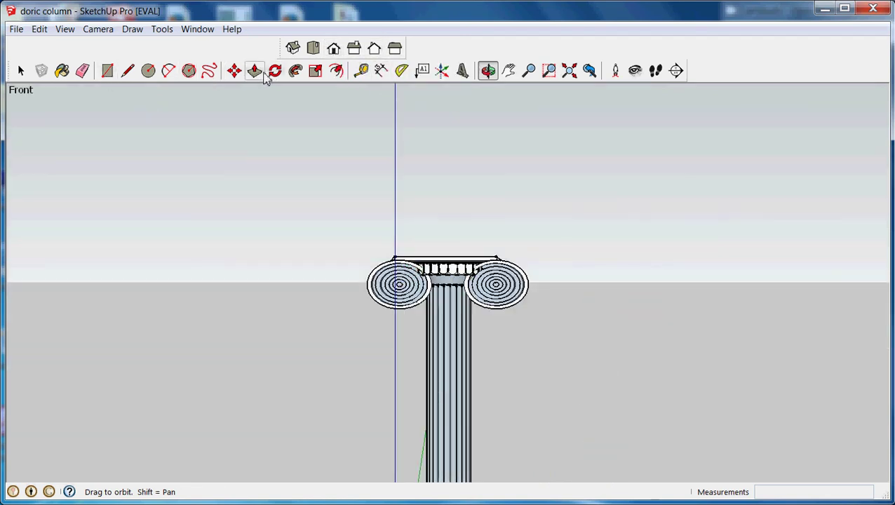
left_click(315, 70)
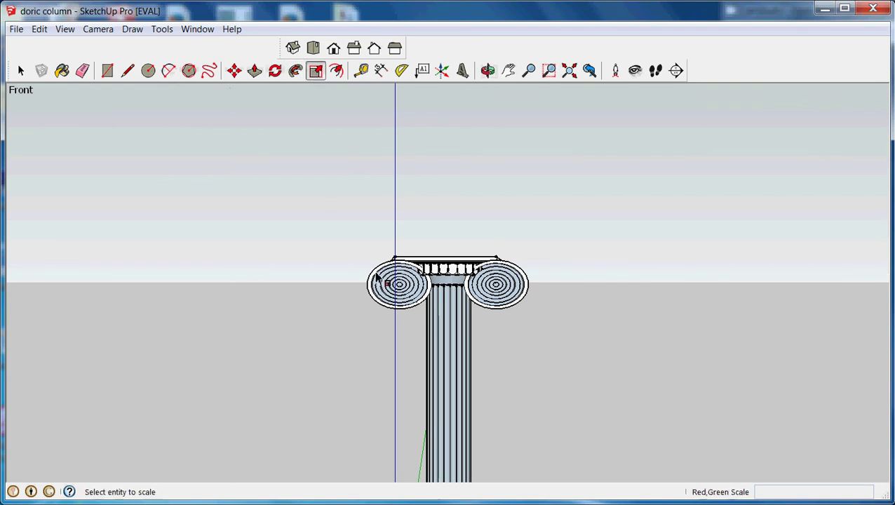
left_click(384, 281)
left_click_drag(368, 284, 374, 293)
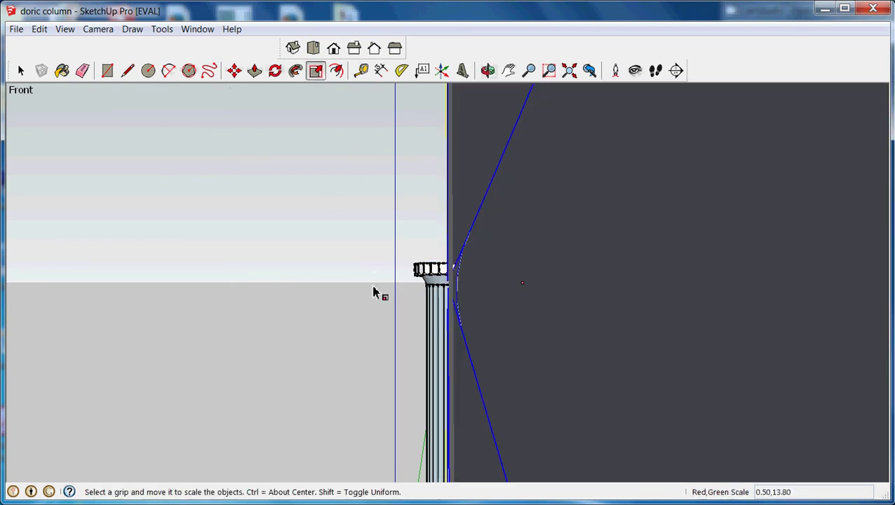
key("Escape")
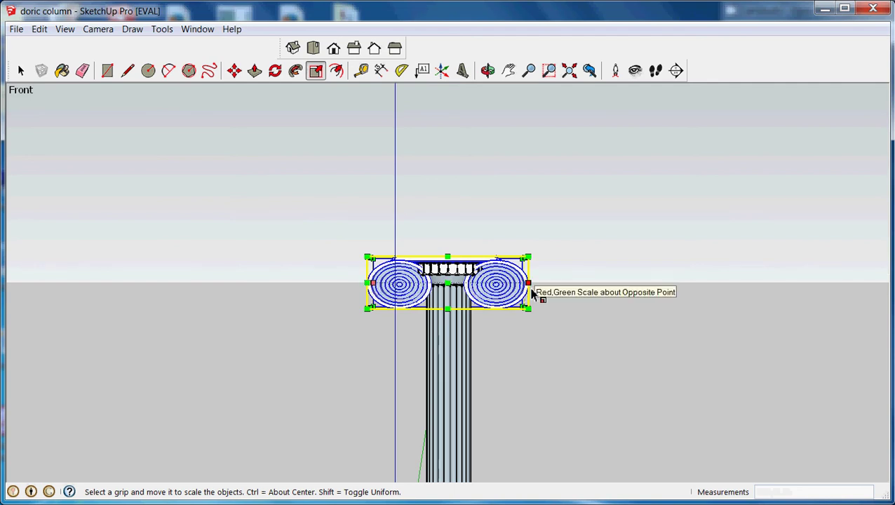
left_click(527, 284)
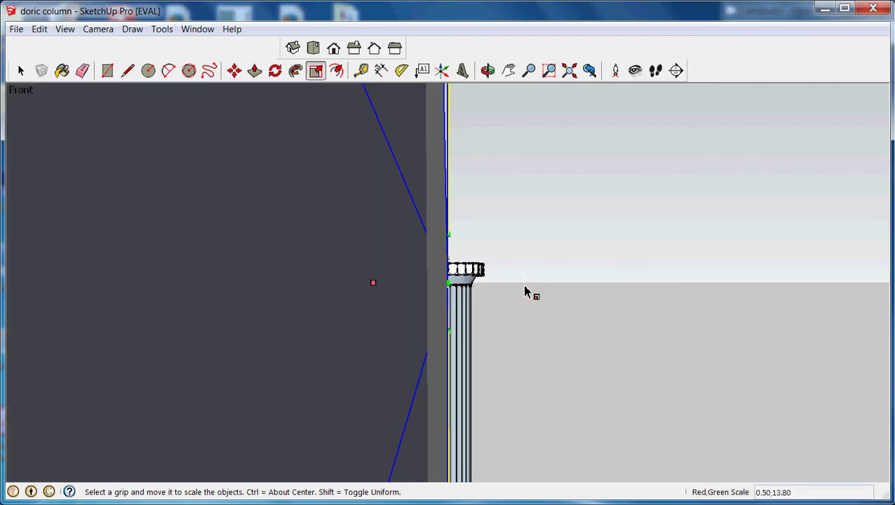
key("Escape")
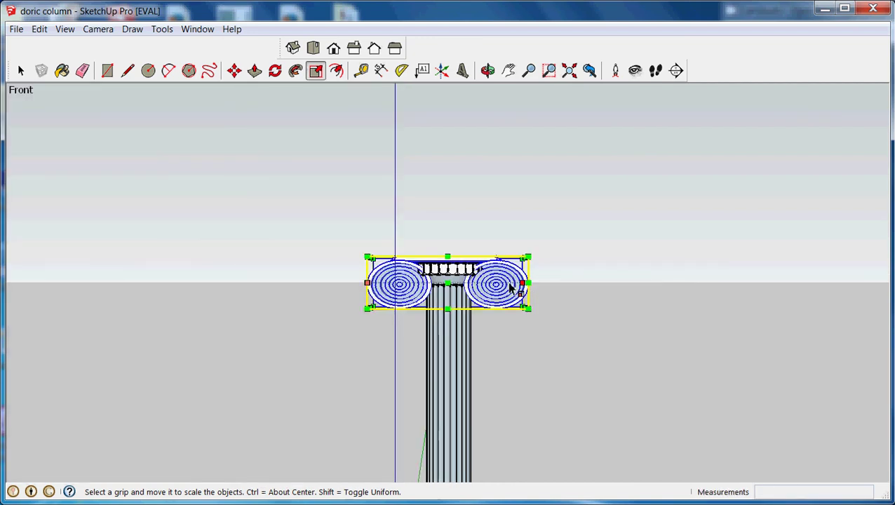
left_click(371, 282)
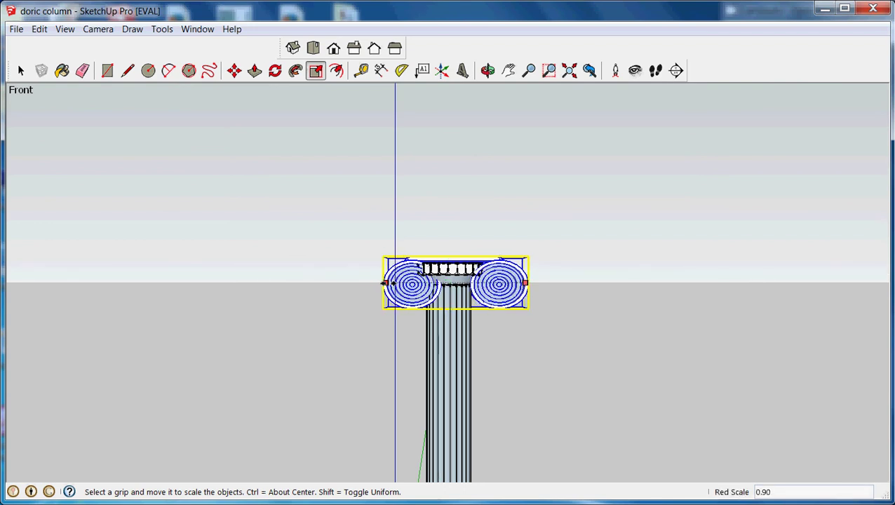
left_click(388, 284)
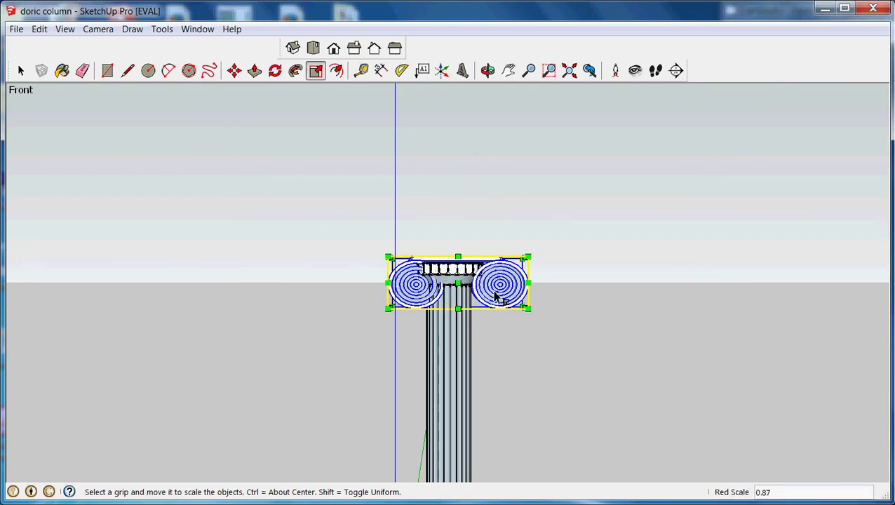
Try scaling the capital from its right grip, cancelling each distorted result
left_click(528, 284)
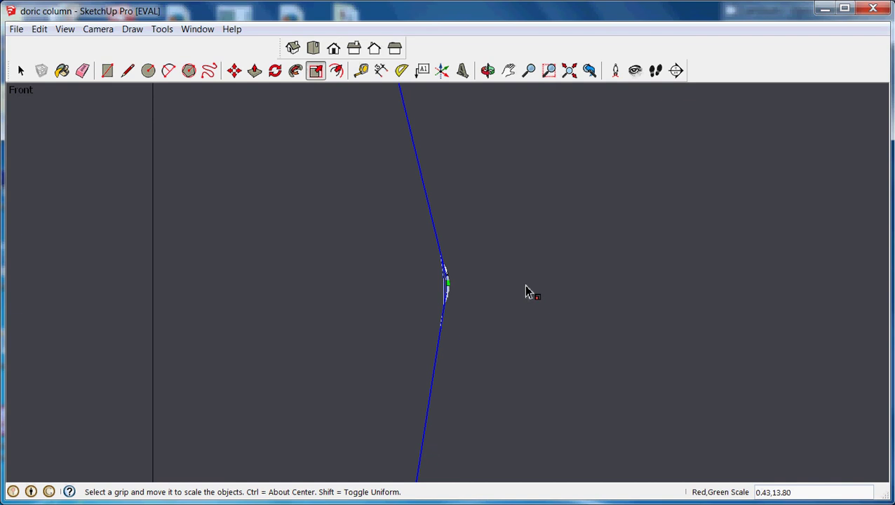
key("Escape")
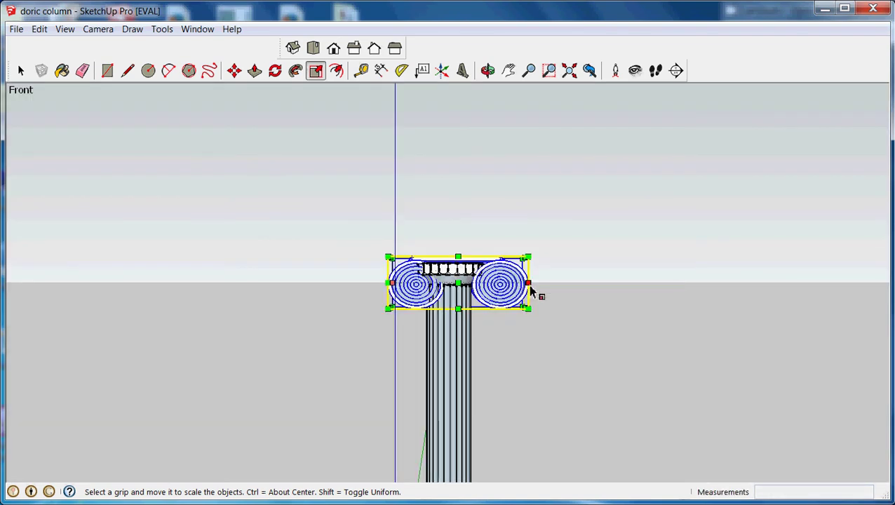
left_click(529, 284)
key("Escape")
left_click(525, 286)
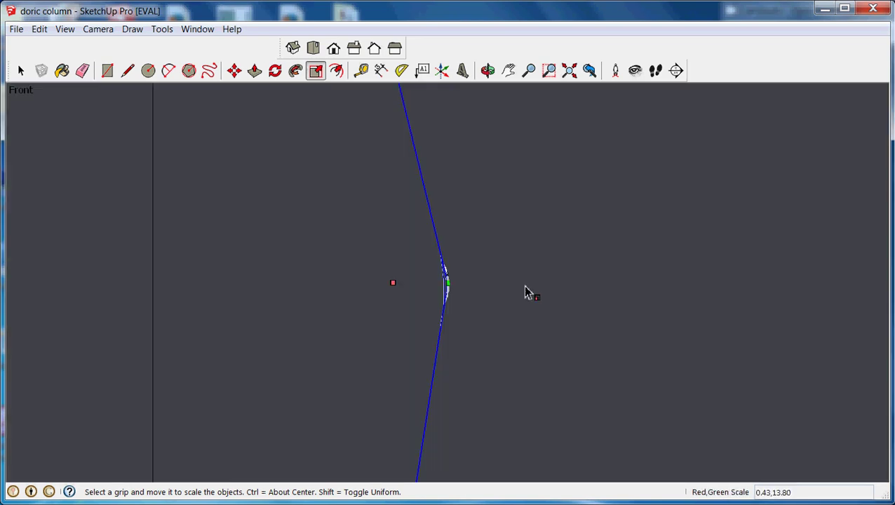
key("Escape")
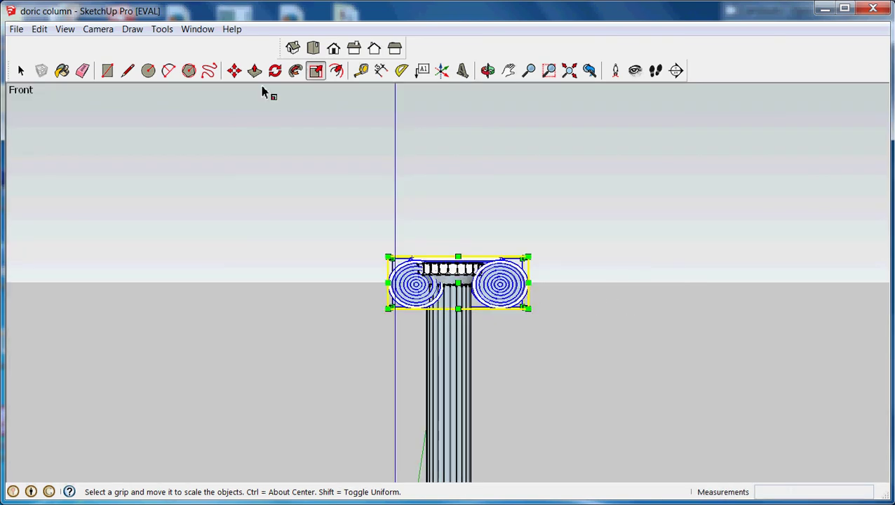
Shift the capital about 8 7/8" along red to centre it on the shaft, then deselect
left_click(234, 70)
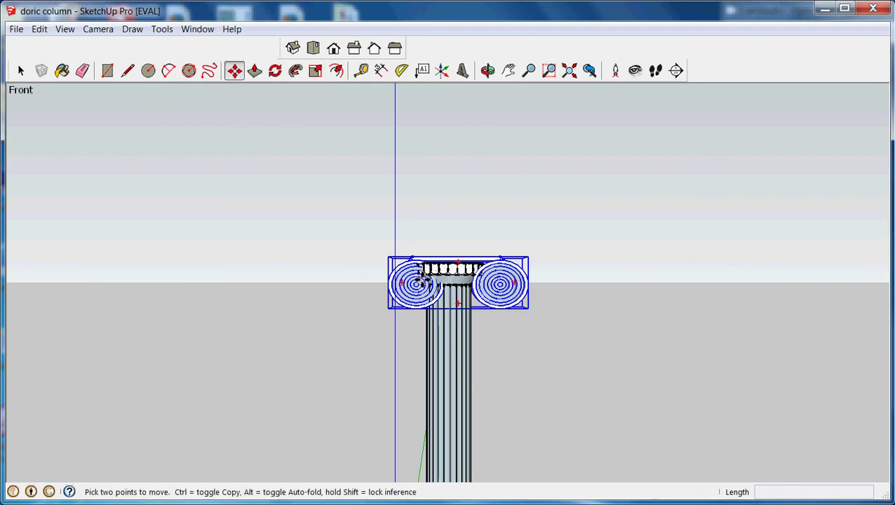
left_click(419, 282)
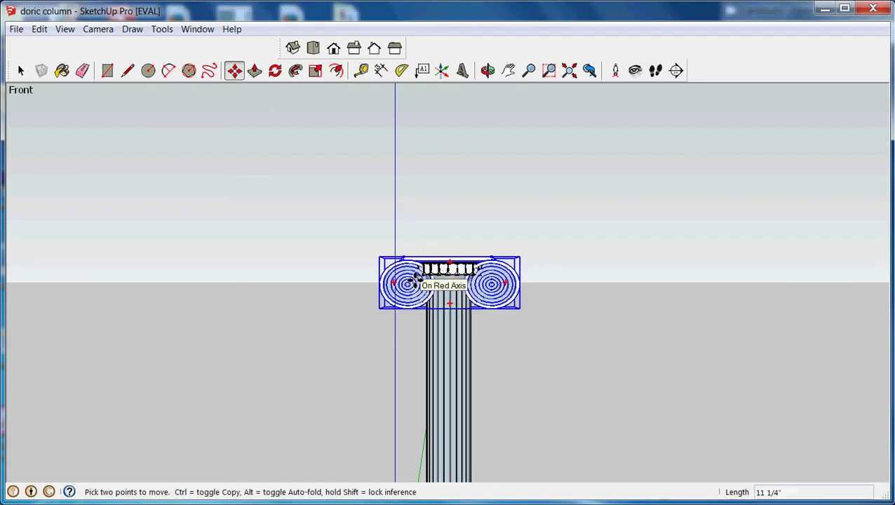
left_click(419, 283)
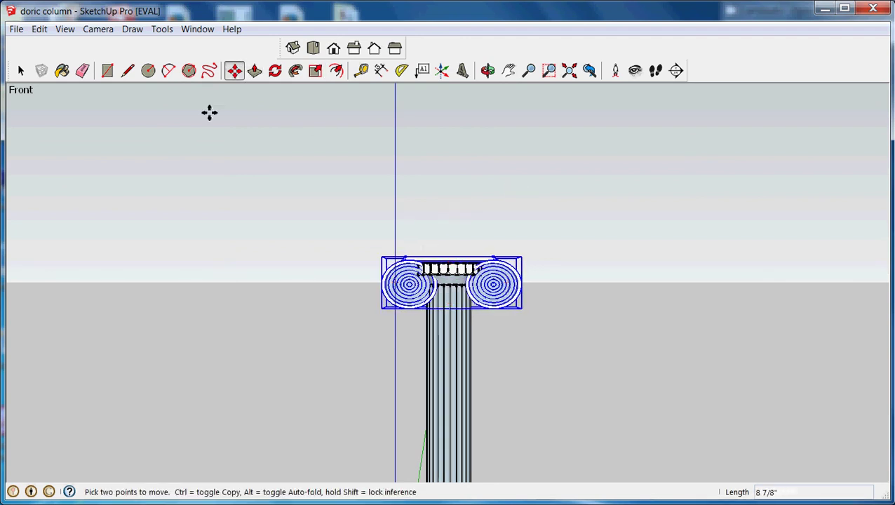
left_click(21, 70)
left_click(186, 212)
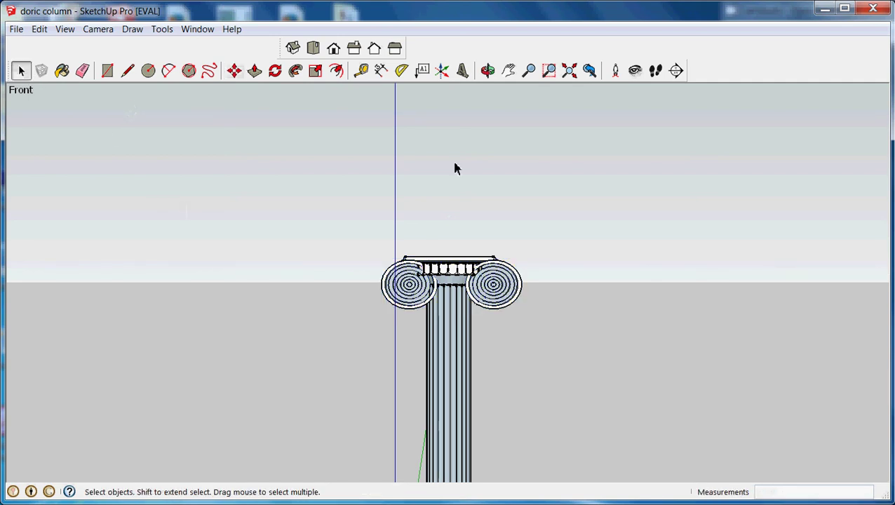
Orbit, zoom and pan into a 3D perspective of the whole column and its capital
left_click(488, 71)
left_click_drag(484, 180, 580, 285)
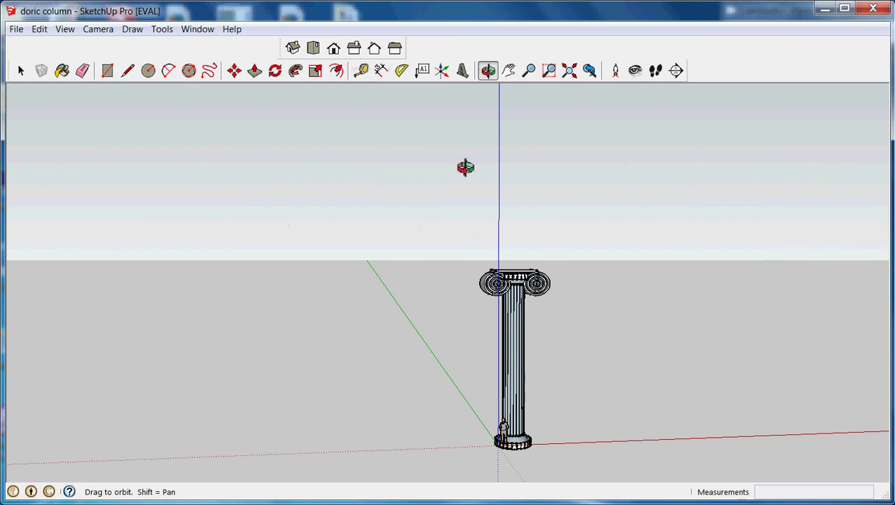
scroll(466, 167, "up", 4)
left_click(509, 70)
left_click_drag(633, 303, 407, 202)
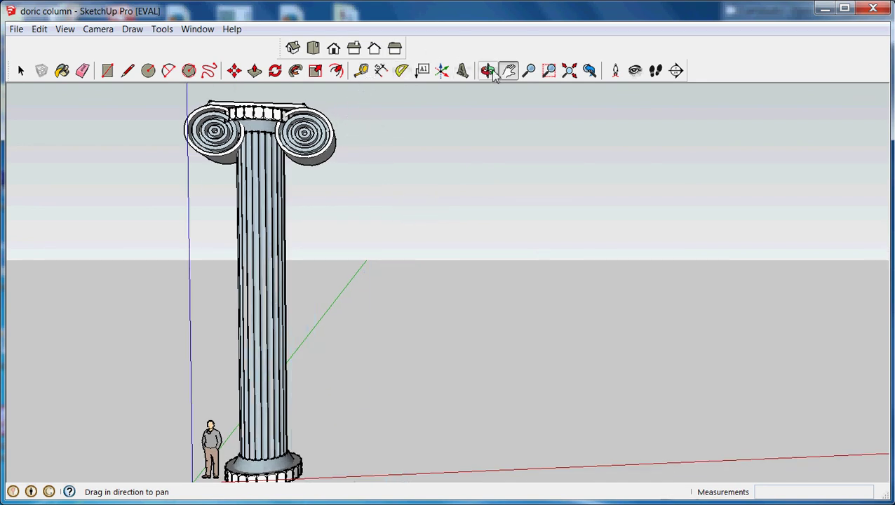
left_click(488, 70)
left_click_drag(403, 144, 410, 201)
left_click(510, 70)
left_click_drag(457, 147, 486, 263)
left_click(20, 70)
Inside the capital group, push/pull the slab's top face up 9"
double_click(263, 247)
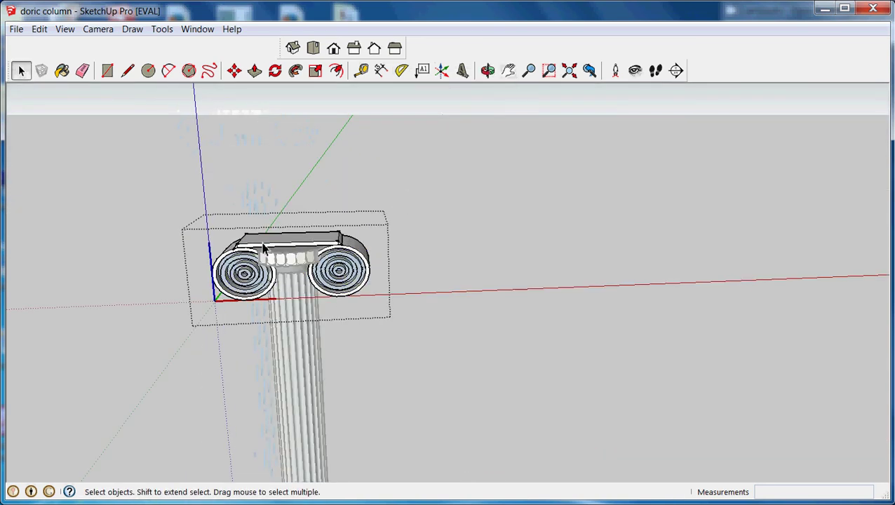
left_click(254, 70)
left_click(278, 242)
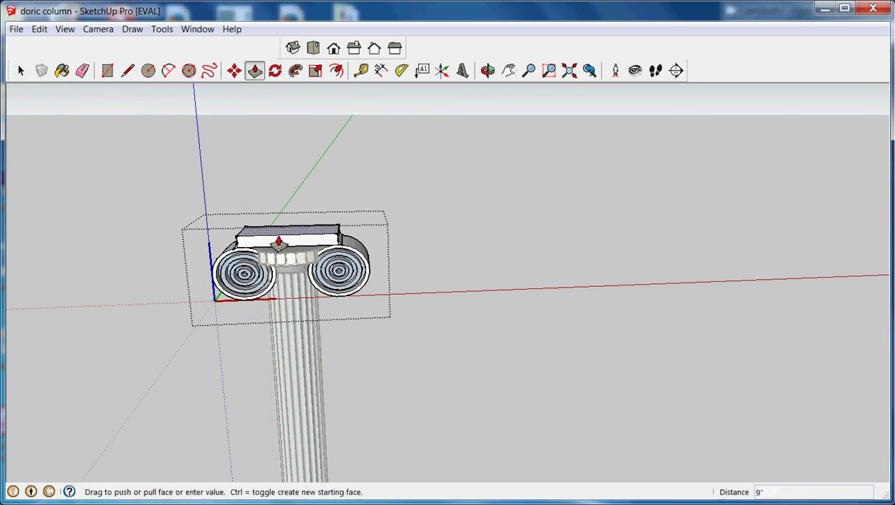
left_click(278, 242)
Draw edges from the slab's right-end corners down to the right volute
left_click(127, 70)
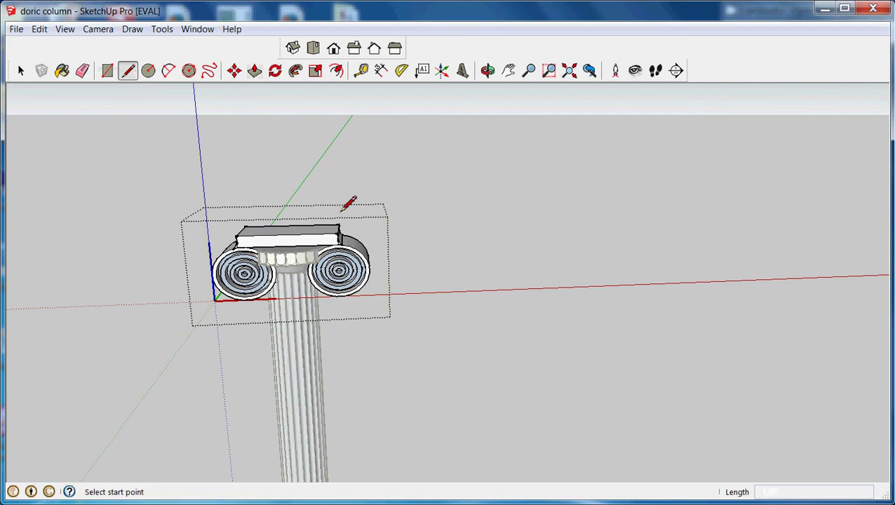
left_click(339, 233)
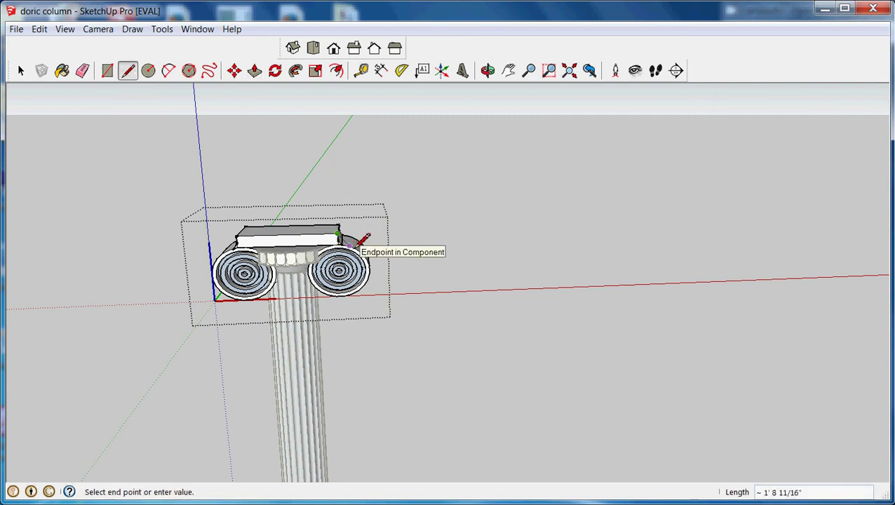
left_click(355, 246)
left_click(354, 247)
left_click(355, 236)
left_click(340, 225)
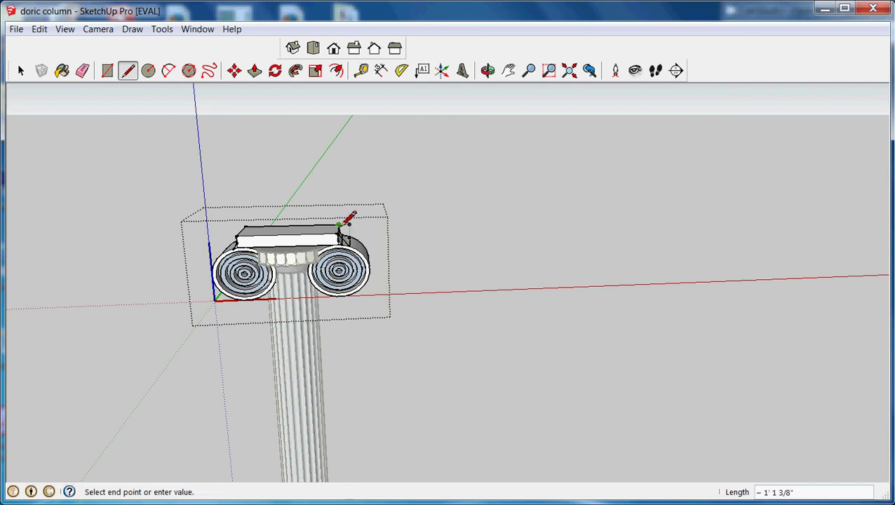
left_click(354, 237)
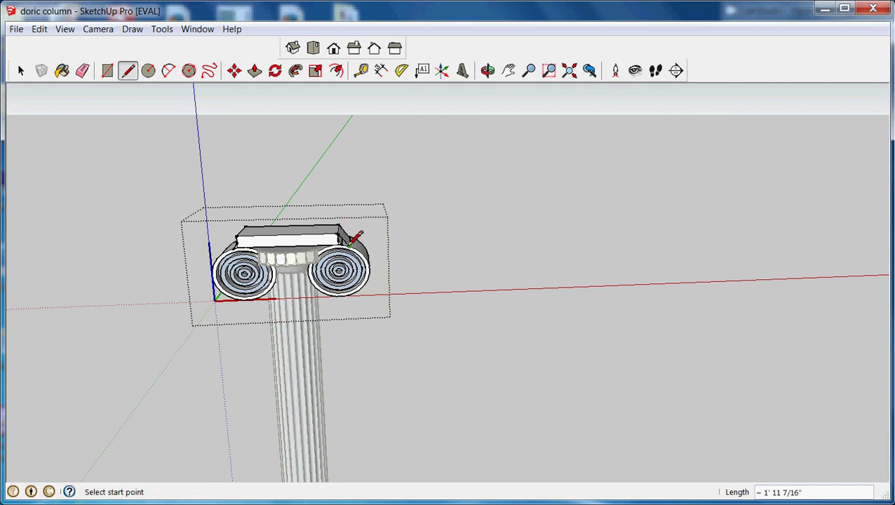
left_click(352, 246)
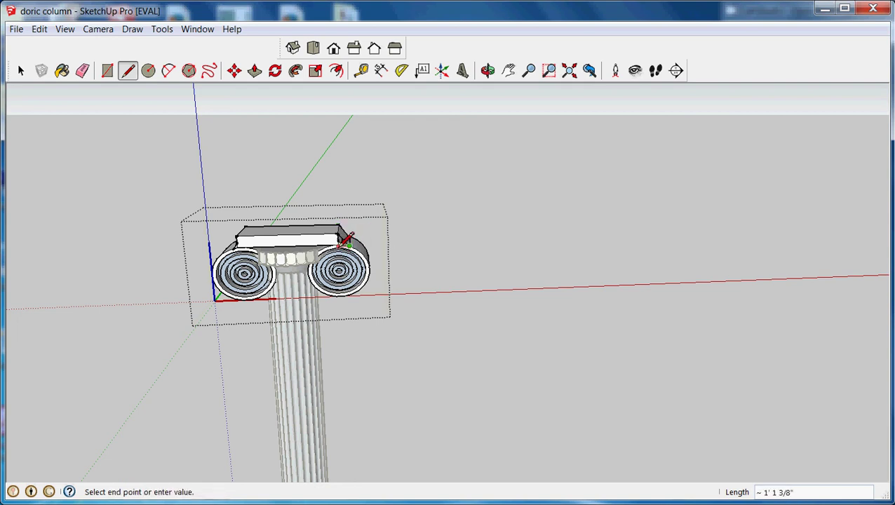
left_click(346, 241)
Zoom in and draw an edge from the slab corner to the volute's endpoint, closing the face
scroll(346, 240, "up", 4)
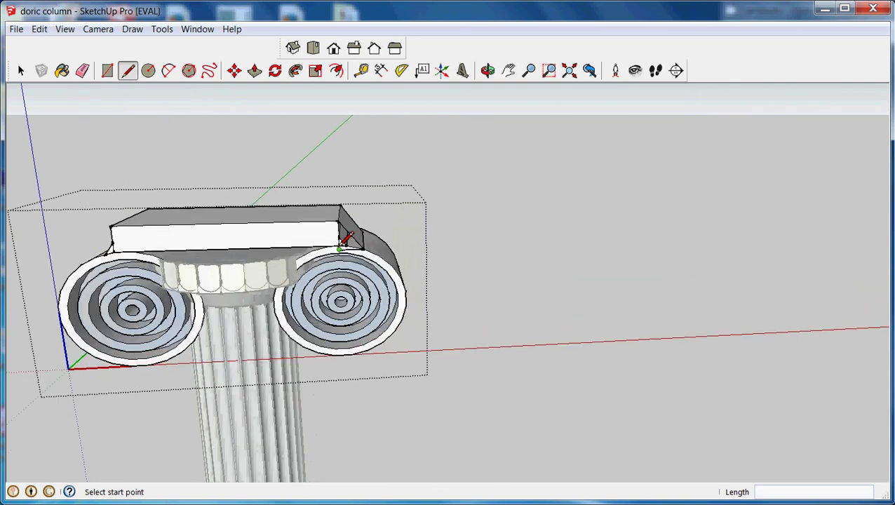
scroll(346, 241, "up", 1)
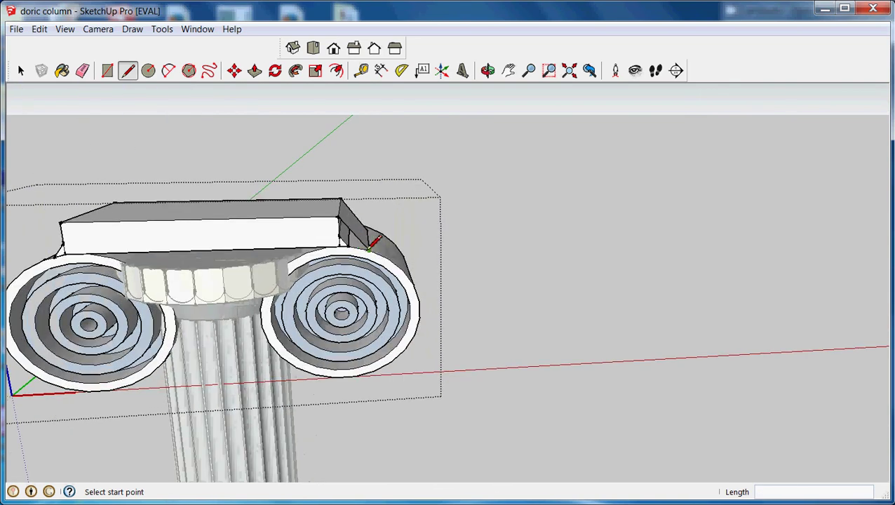
left_click(369, 250)
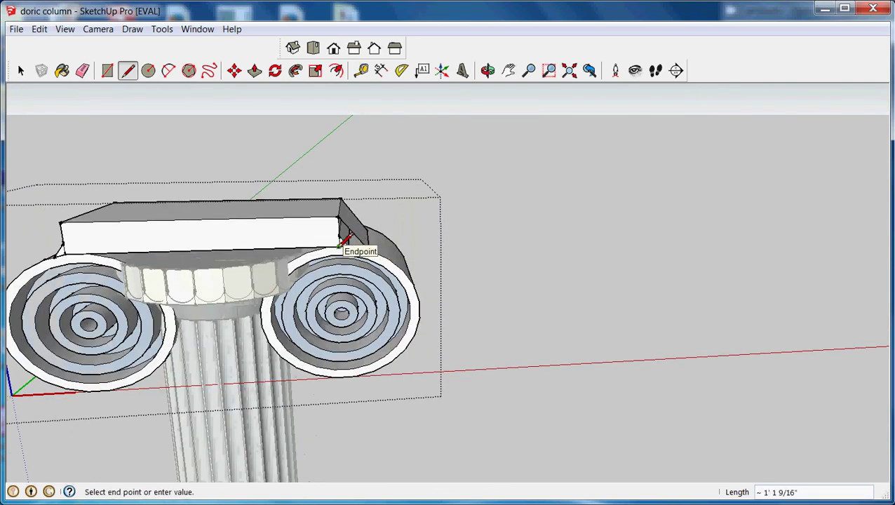
left_click(344, 242)
left_click(82, 71)
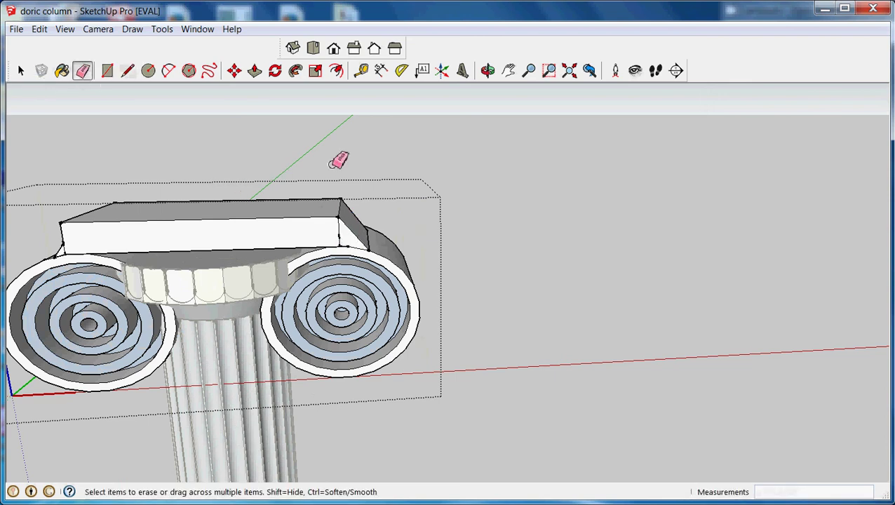
At the slab's left end, draw an edge to the left volute, closing a sloped face
left_click(488, 70)
left_click_drag(532, 155, 261, 169)
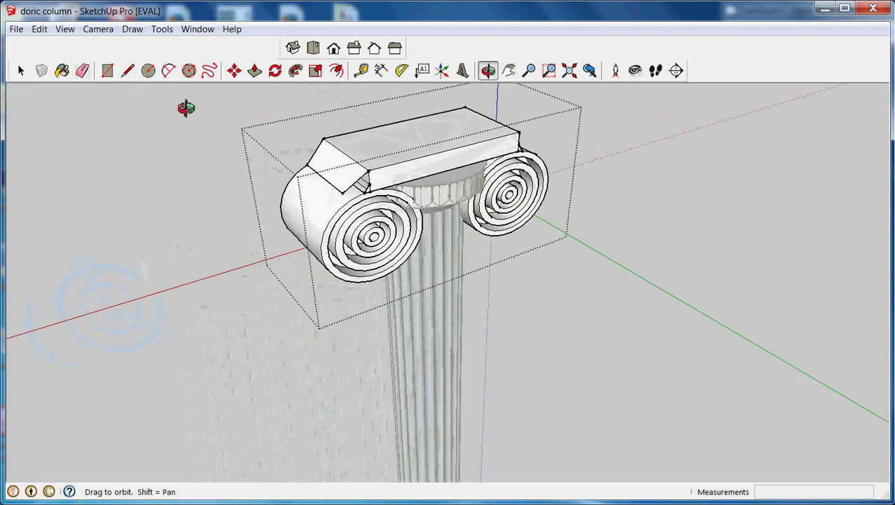
left_click(127, 70)
left_click(343, 193)
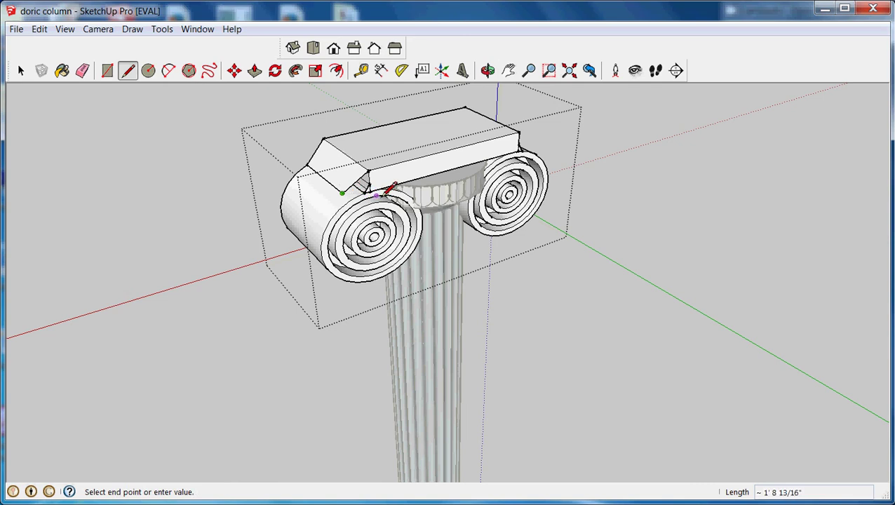
left_click(367, 190)
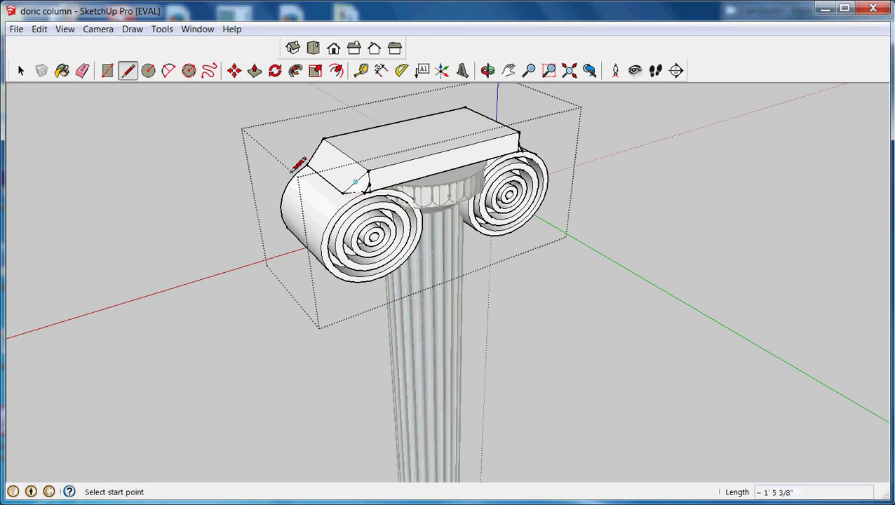
left_click(83, 71)
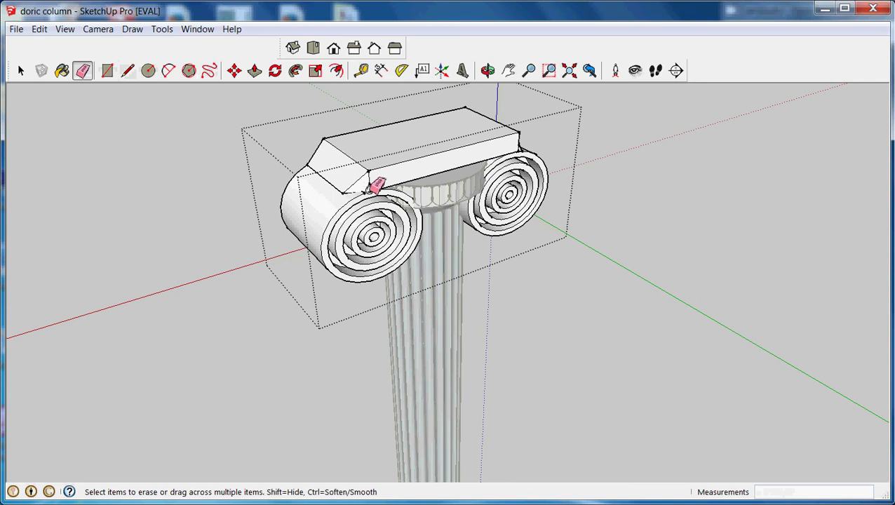